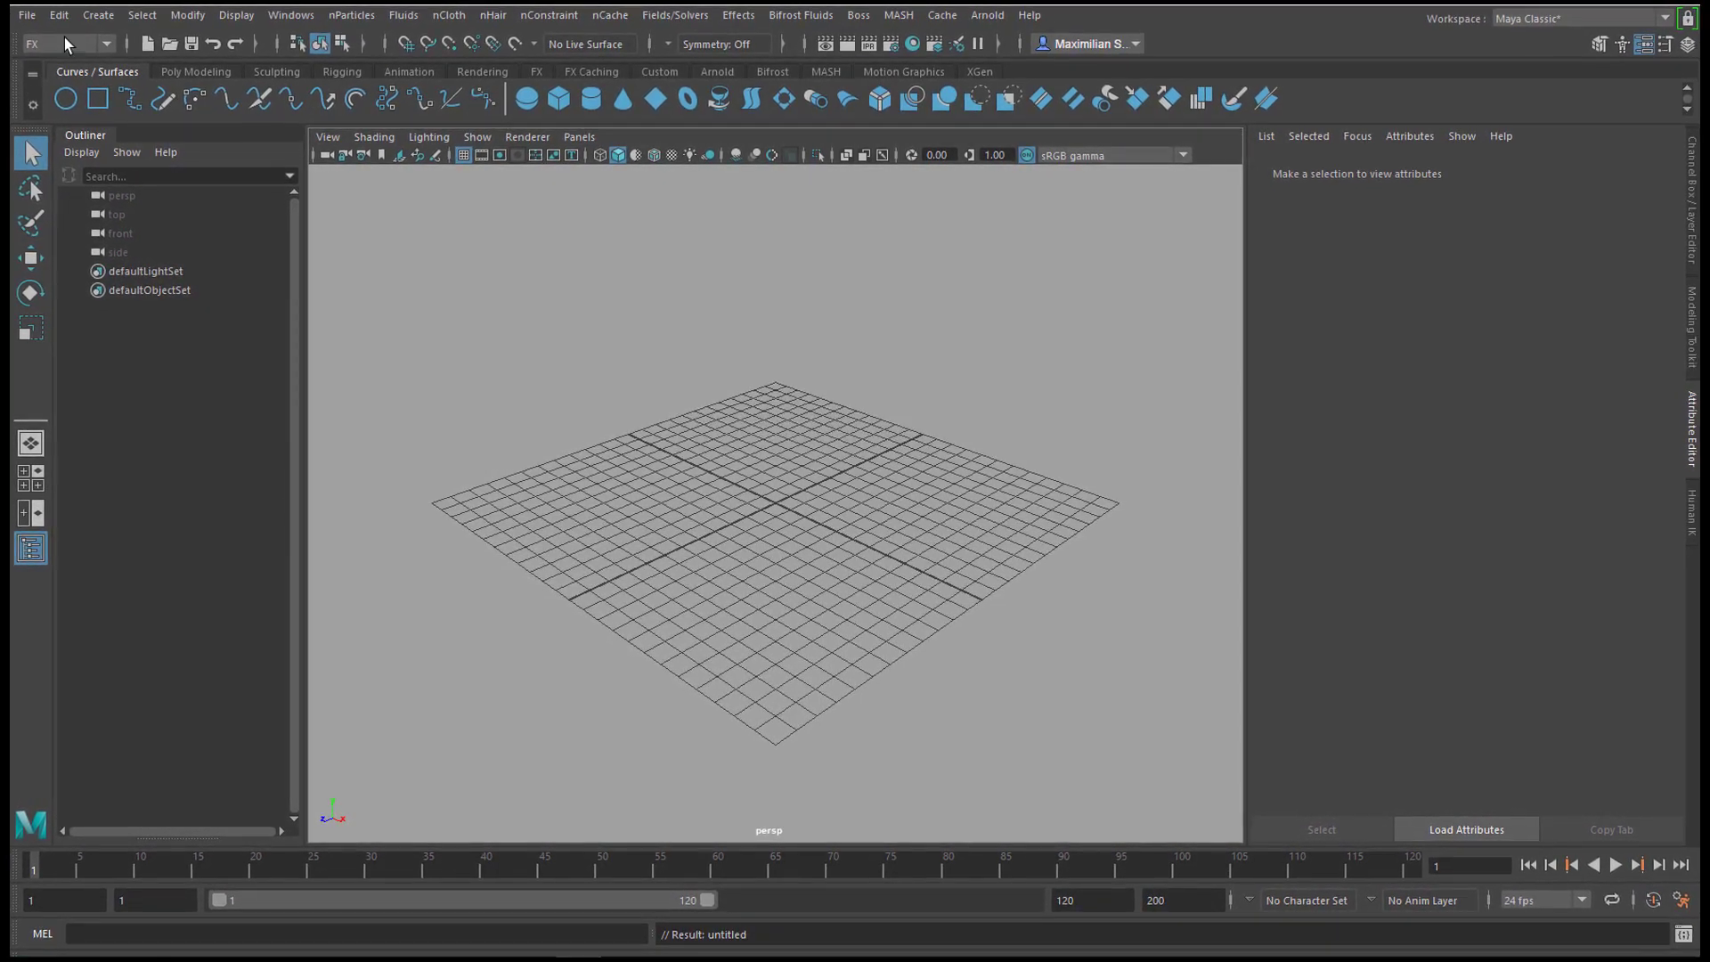
# Create an nParticle emitter at the centre of the grid.
pyautogui.click(350, 12)
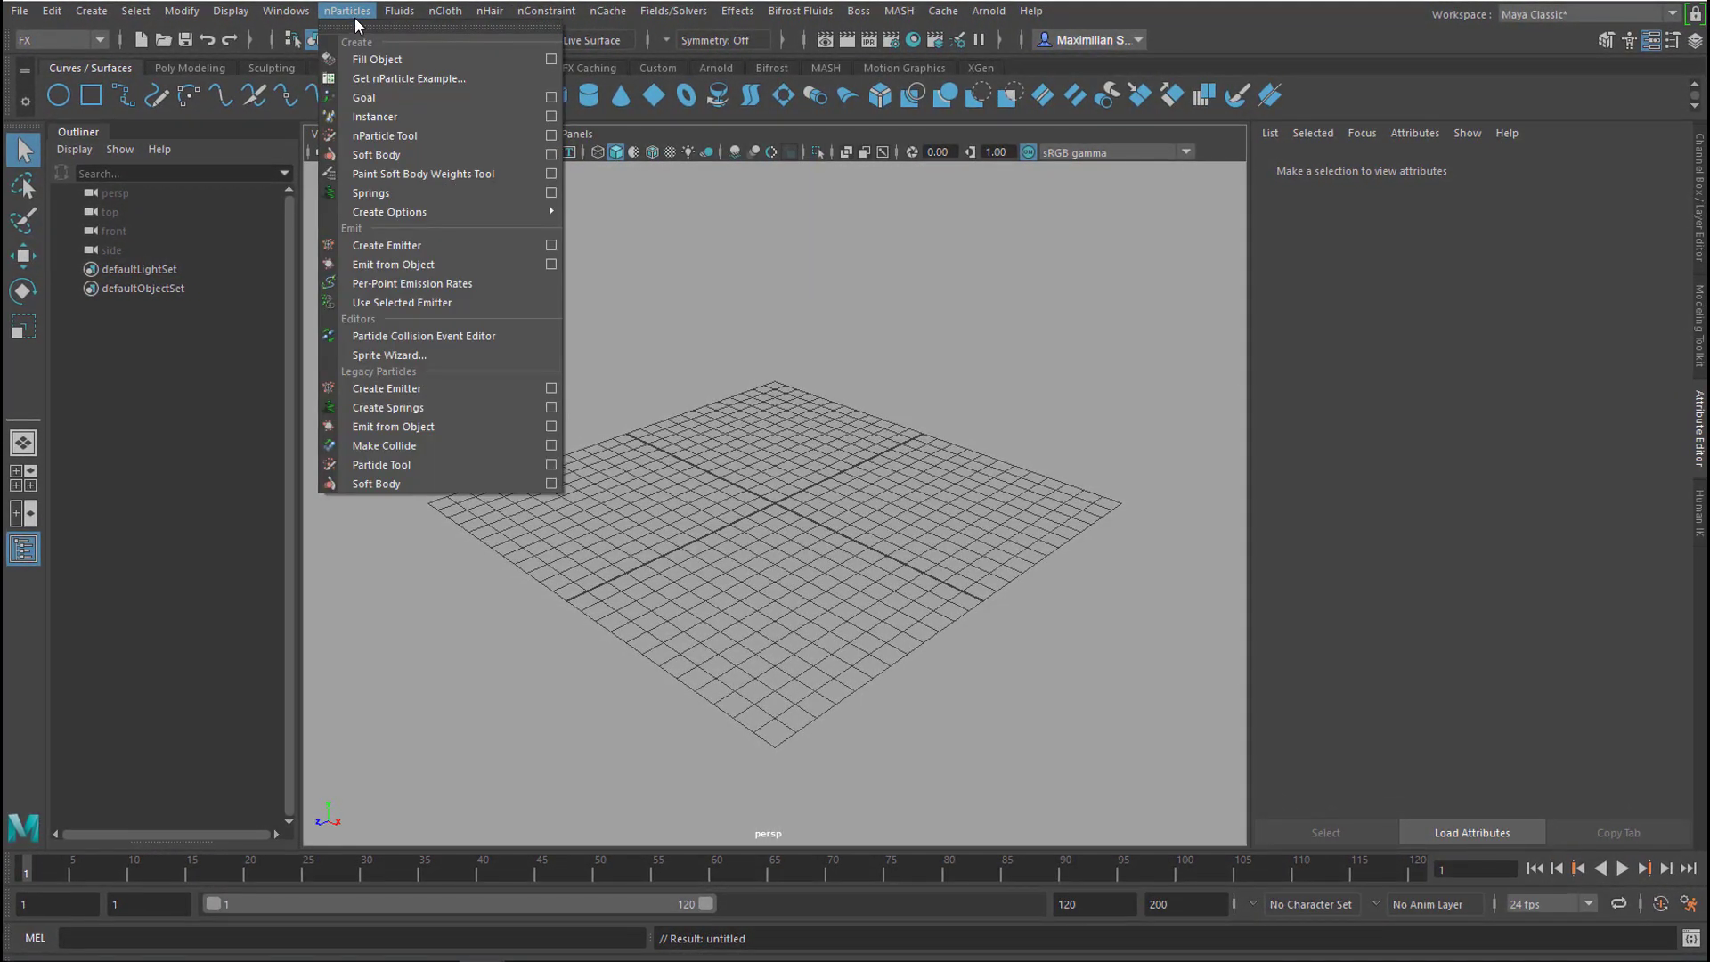
pyautogui.click(430, 243)
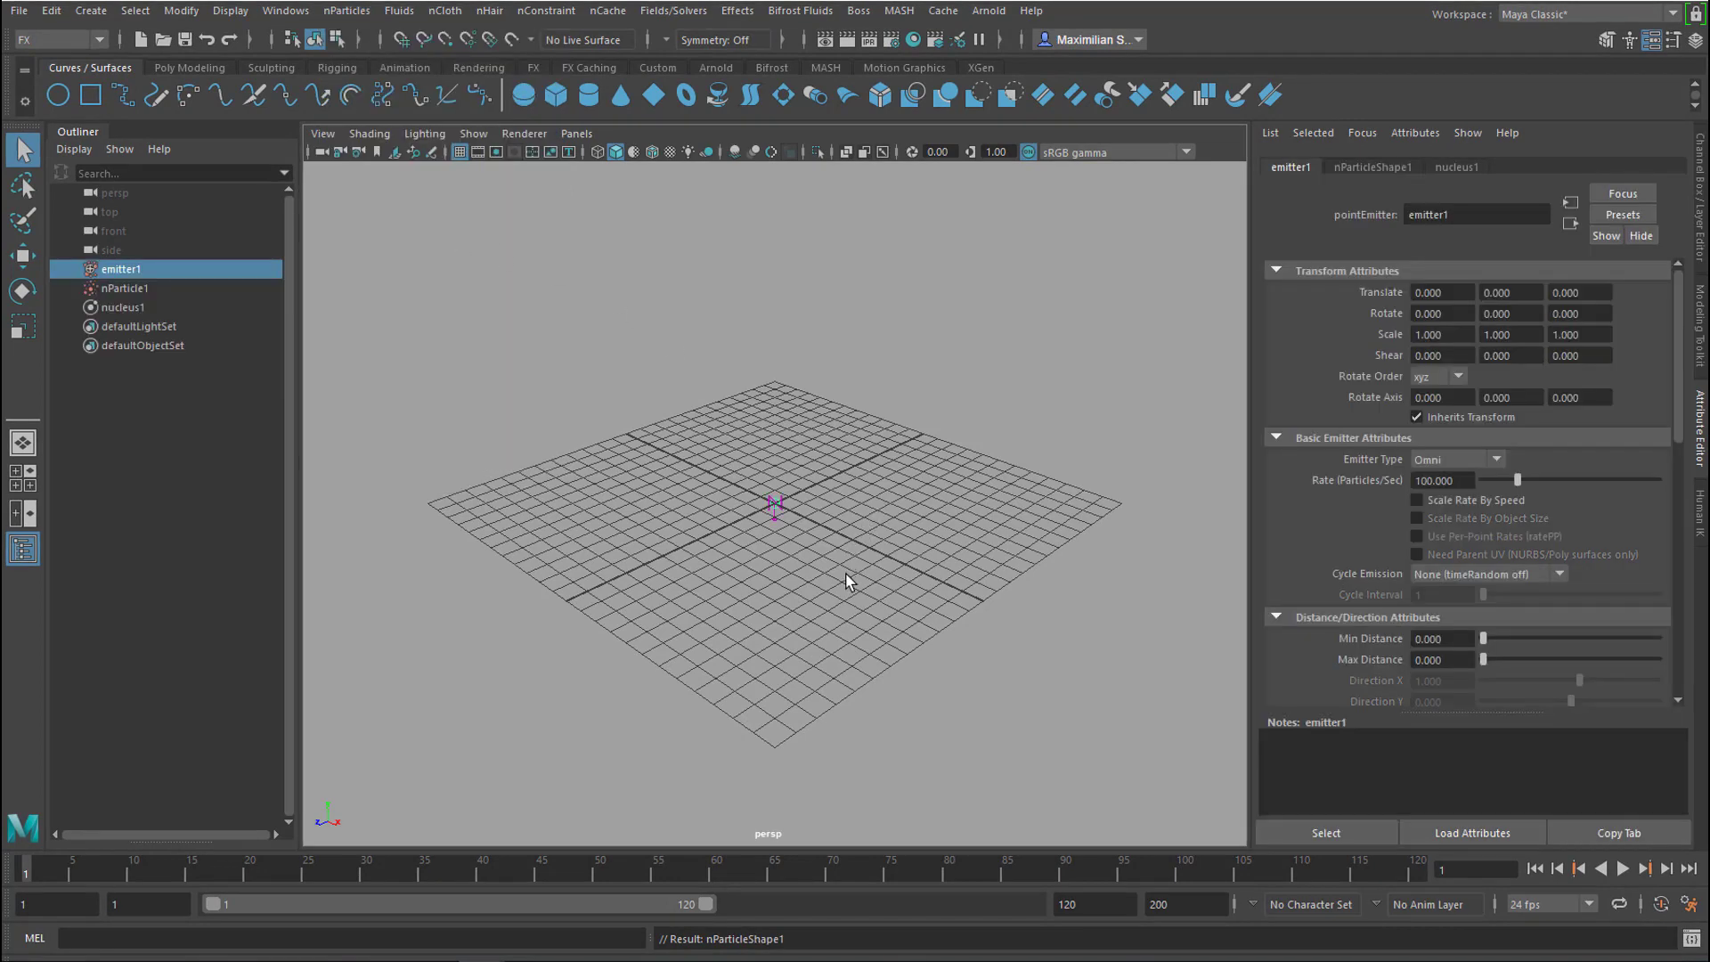
pyautogui.moveTo(846, 580)
pyautogui.keyDown('alt'); pyautogui.mouseDown()
pyautogui.moveTo(851, 498)
pyautogui.moveTo(874, 584)
pyautogui.moveTo(847, 579)
pyautogui.moveTo(871, 581)
pyautogui.mouseUp(); pyautogui.keyUp('alt')
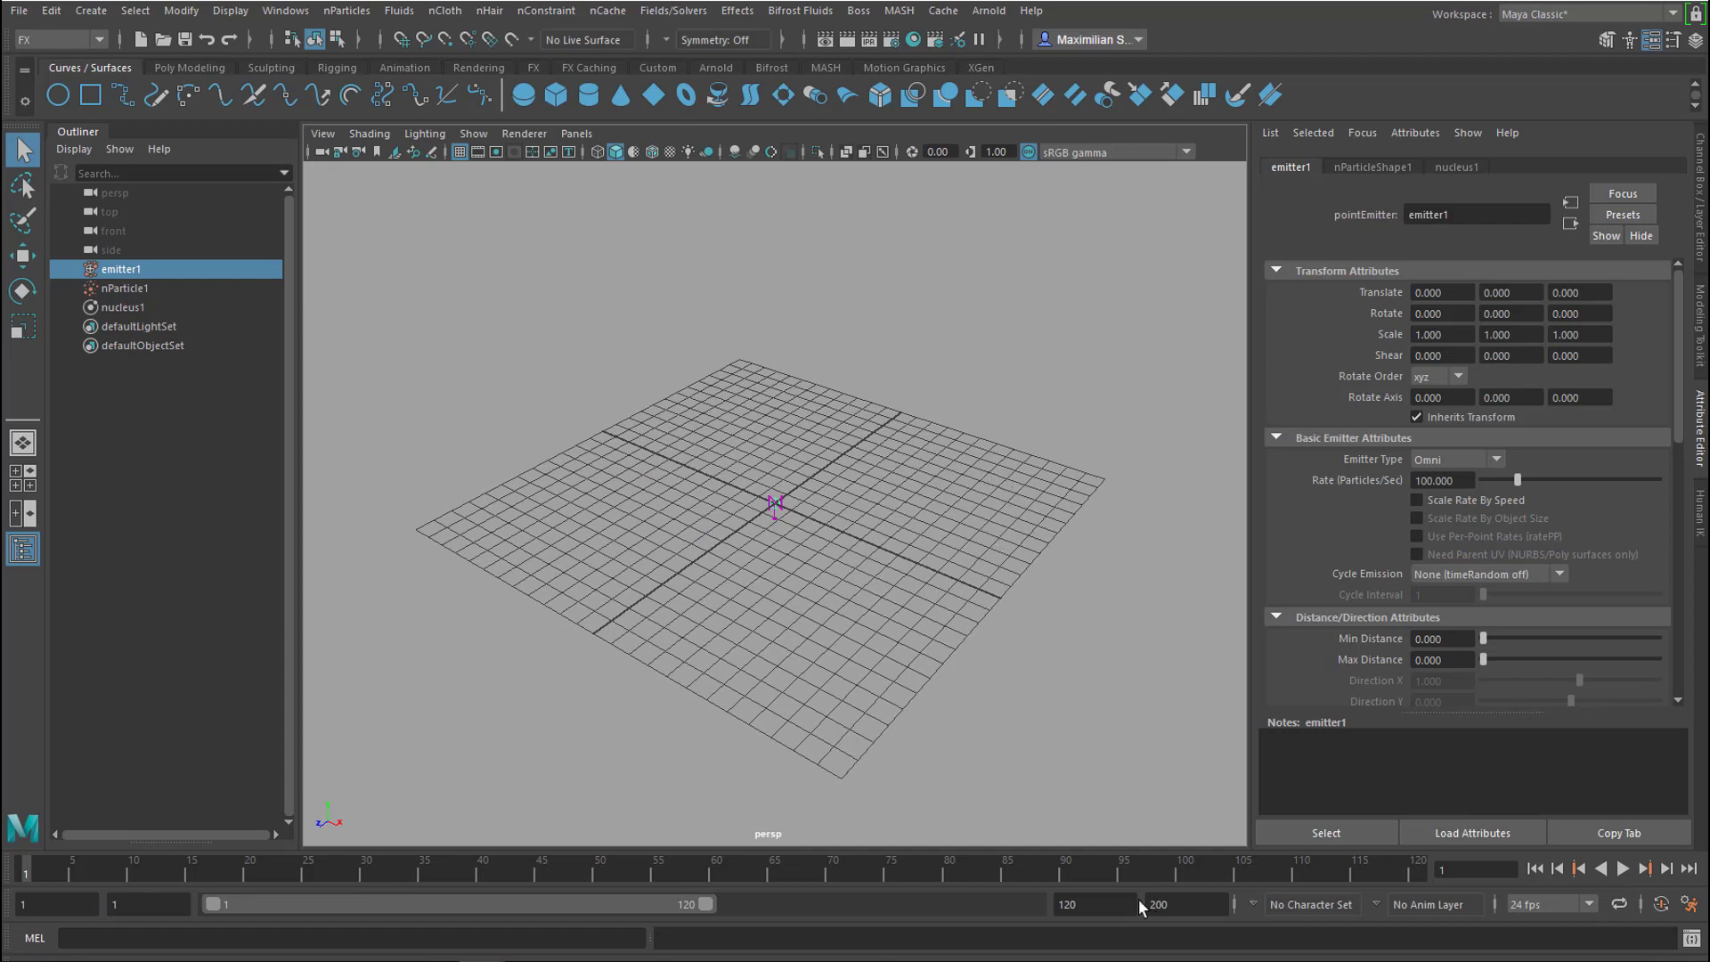
# Set the playback end to frame 1000 and briefly play the particle simulation.
pyautogui.moveTo(1087, 903); pyautogui.dragTo(1060, 894)
pyautogui.write('1000')
pyautogui.press('Return')
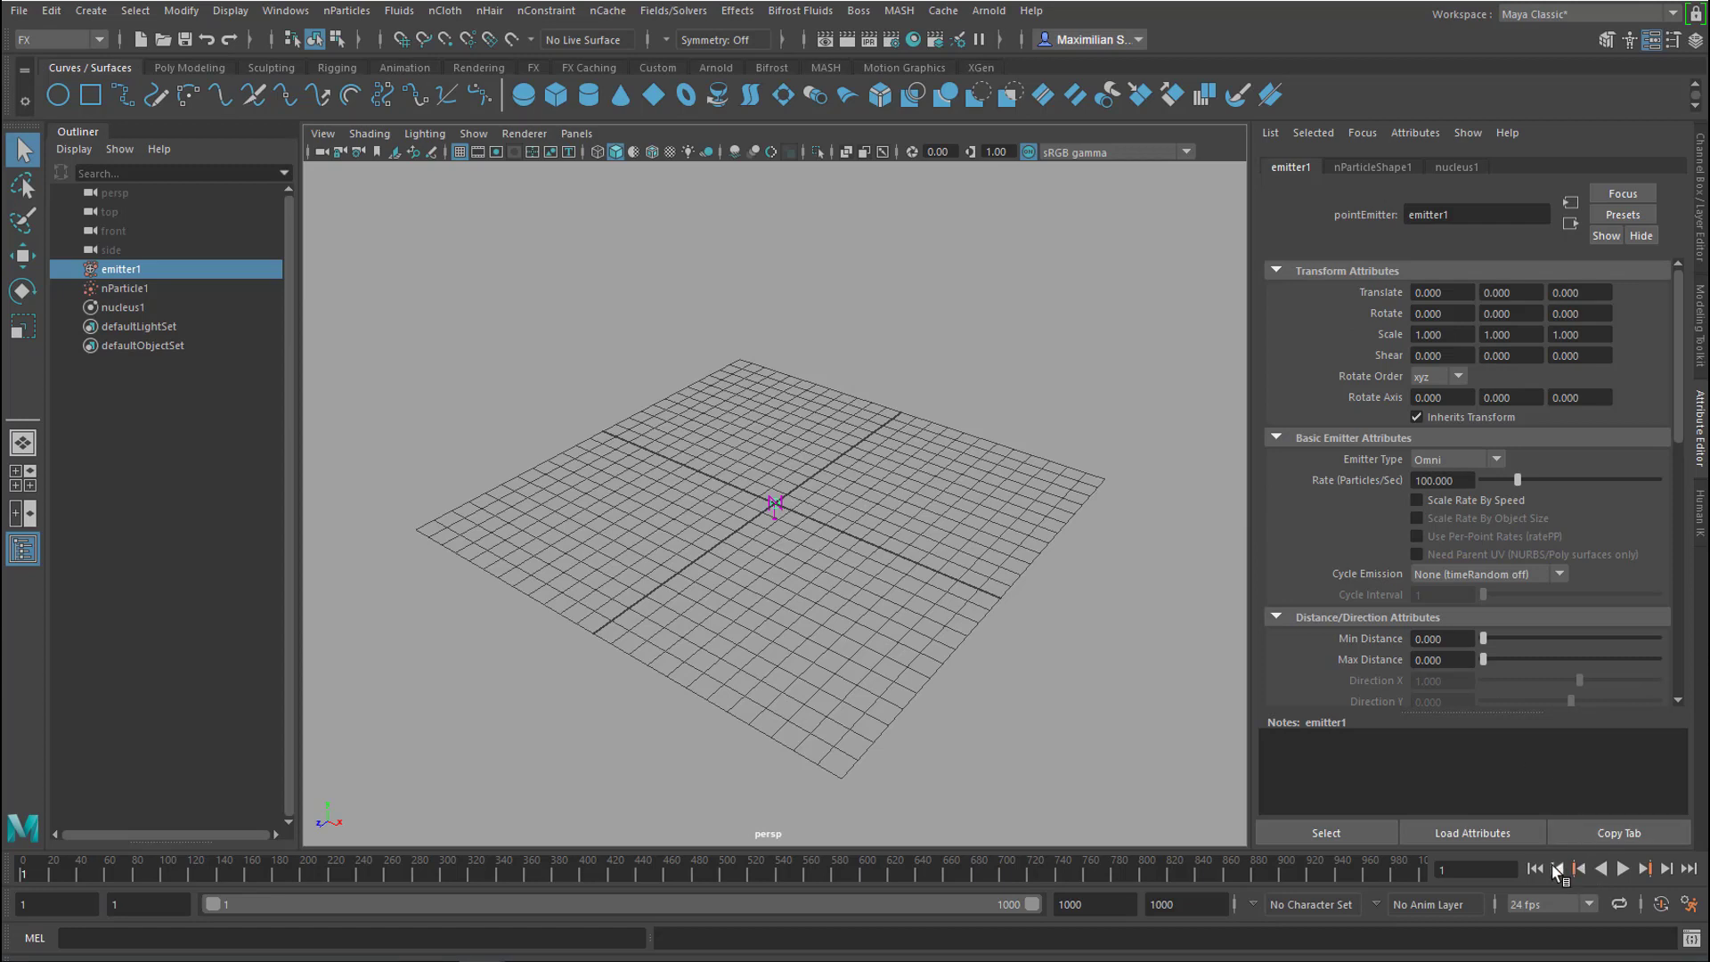
pyautogui.click(1624, 874)
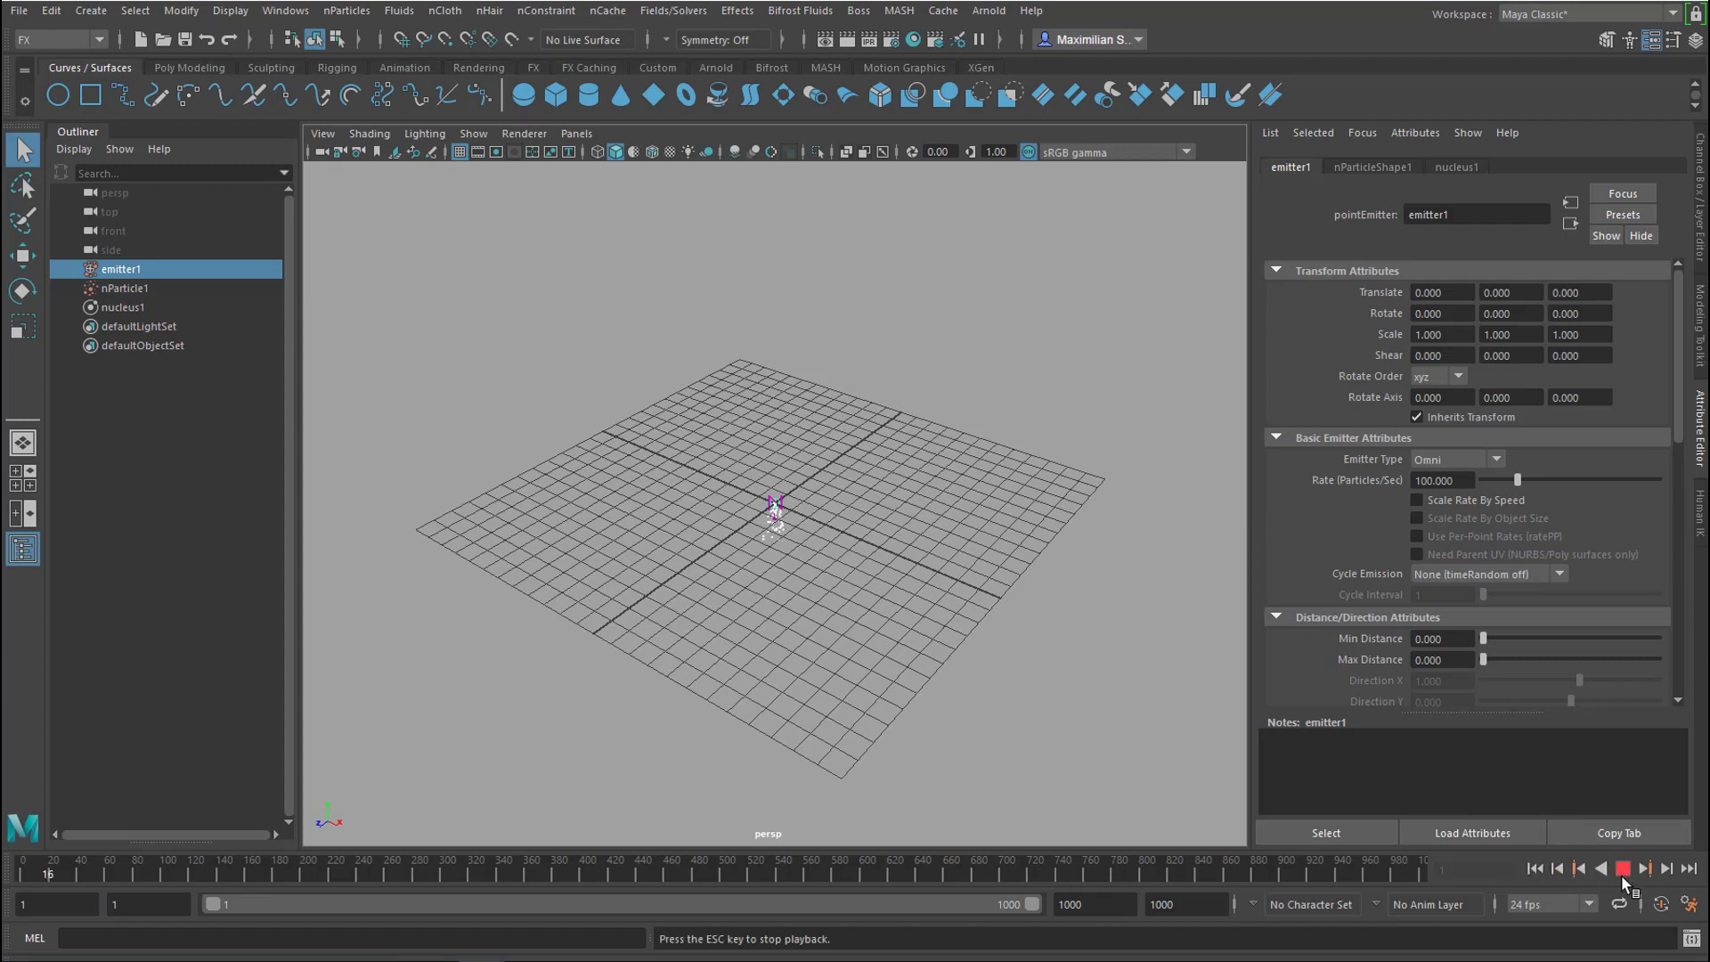
pyautogui.click(1622, 873)
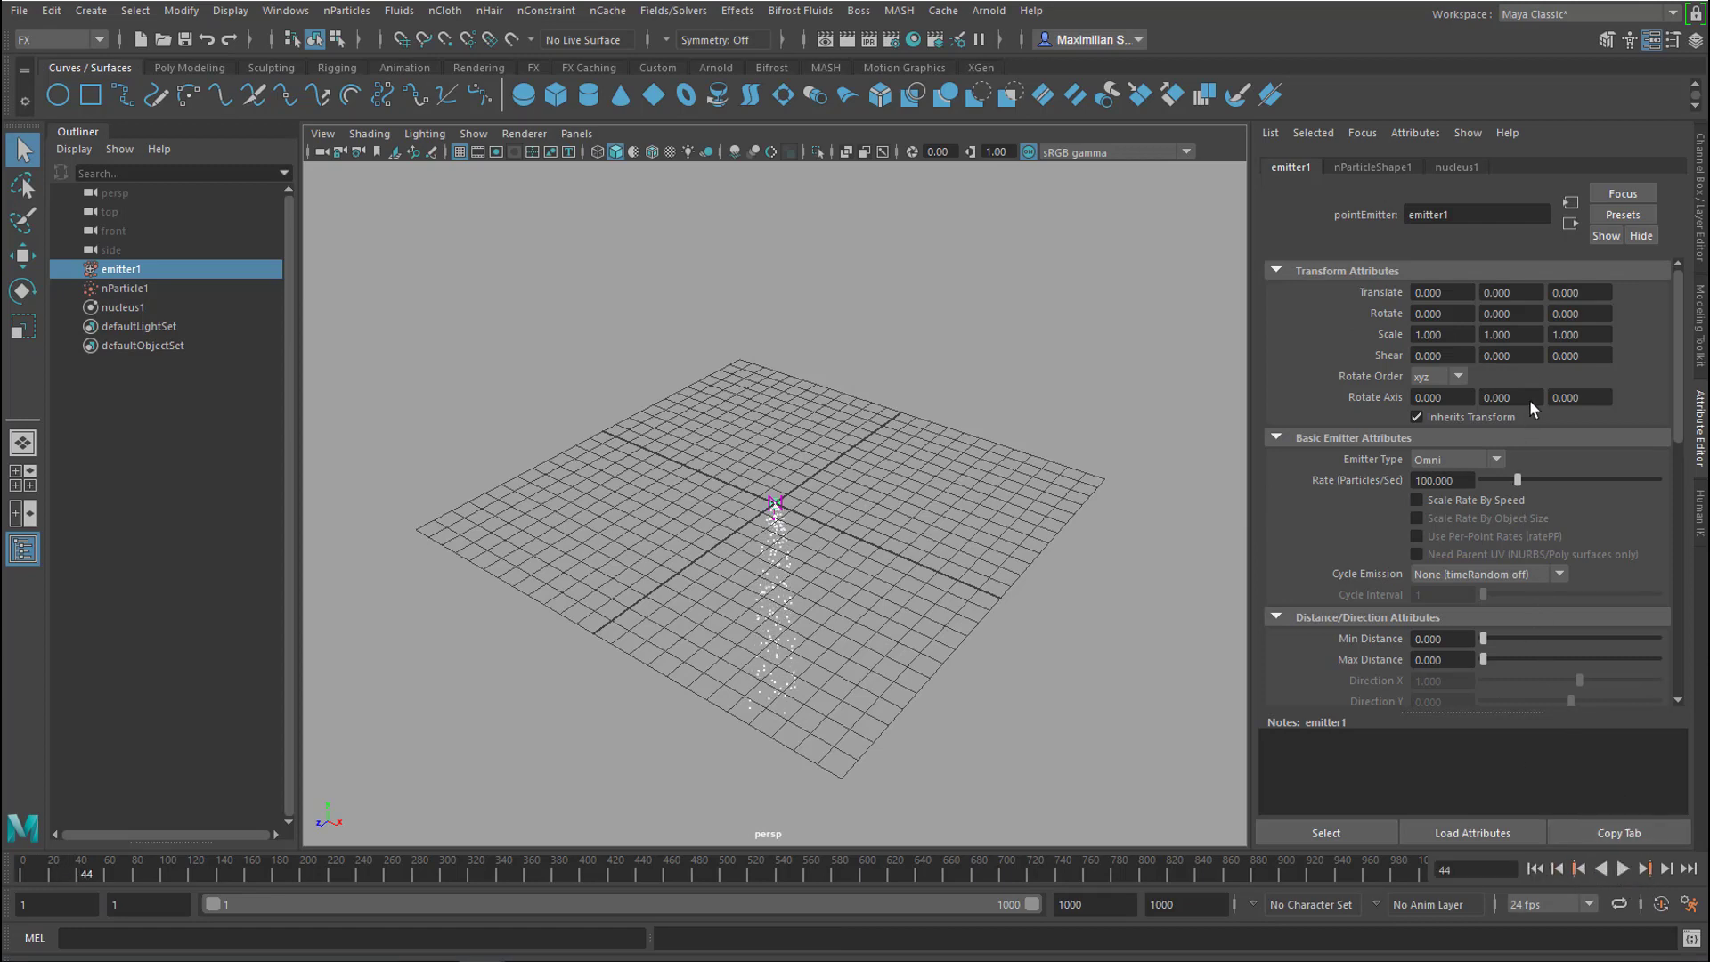
# Set the nucleus gravity to 0 and replay the simulation from the first frame.
pyautogui.click(1465, 165)
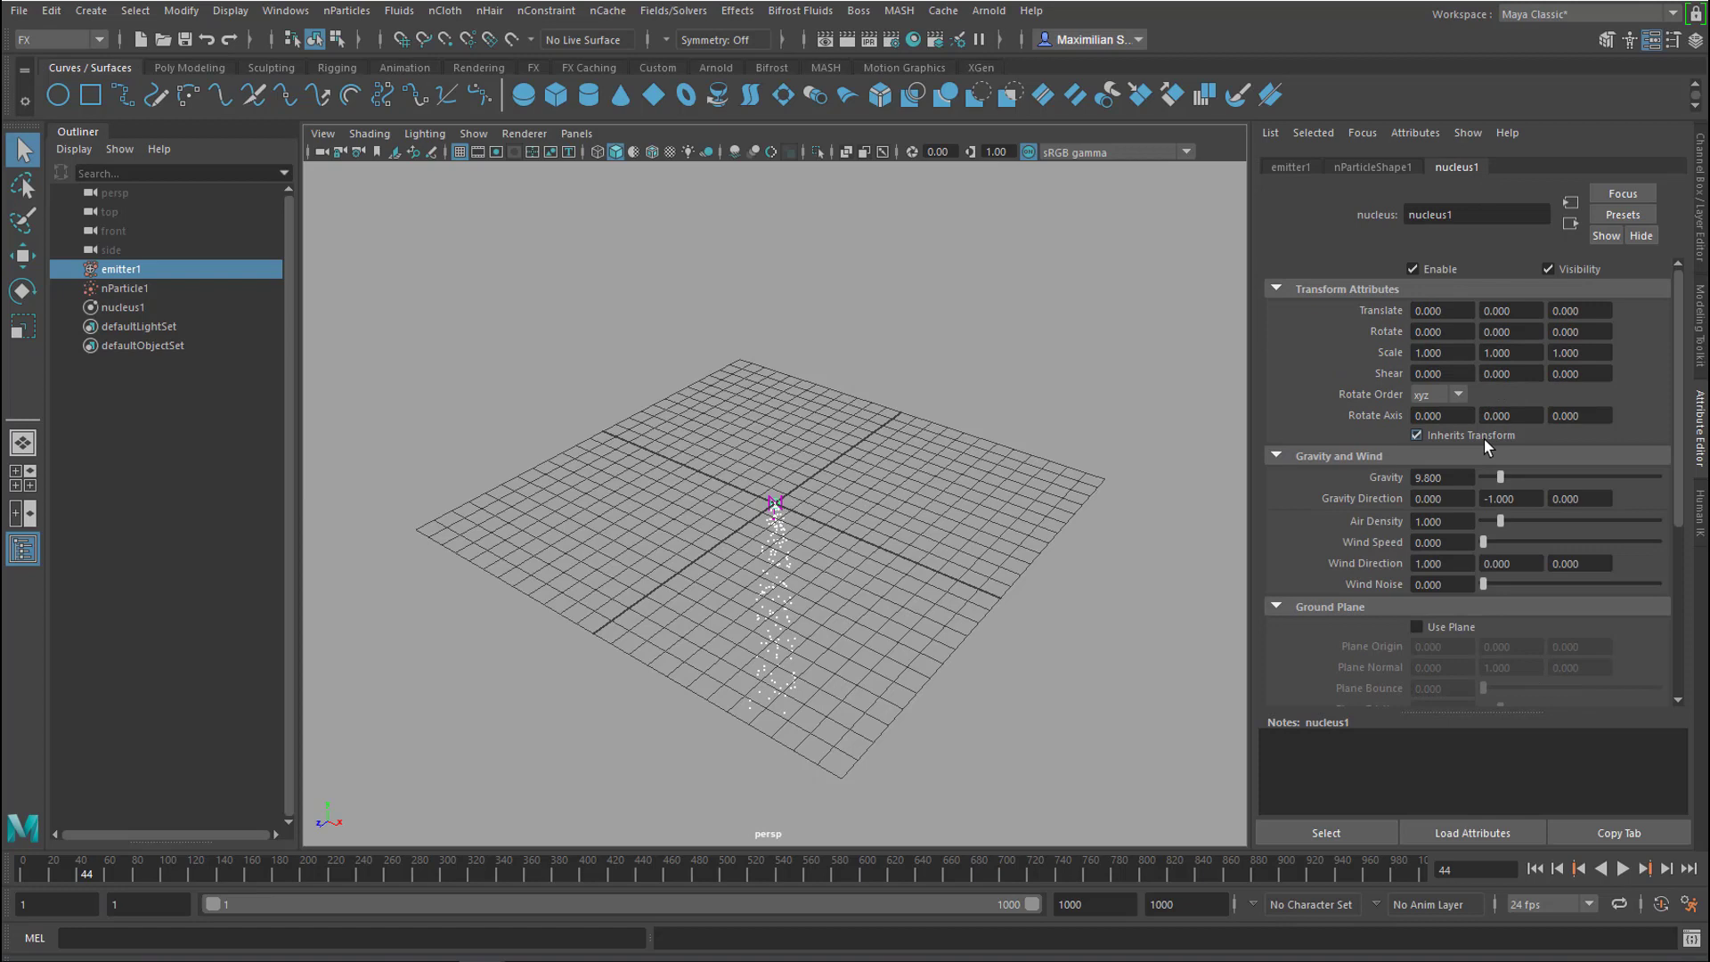
pyautogui.click(1456, 480)
pyautogui.write('0')
pyautogui.press('Return')
pyautogui.click(1535, 868)
pyautogui.click(1623, 869)
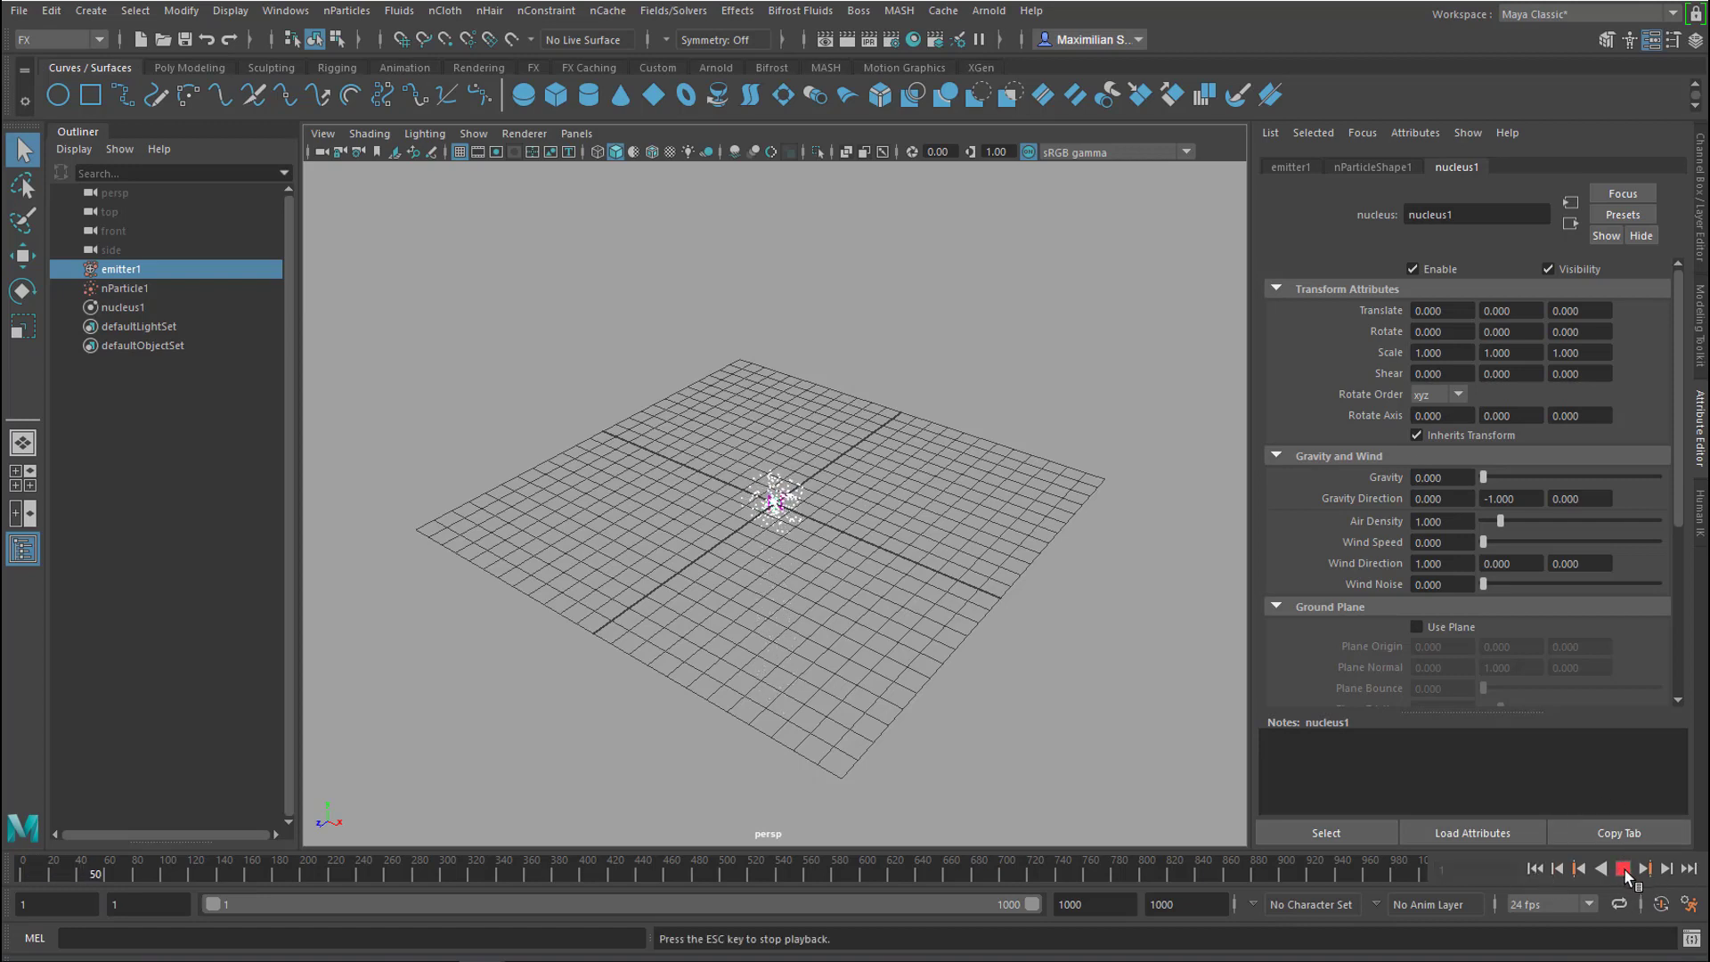
pyautogui.click(1623, 870)
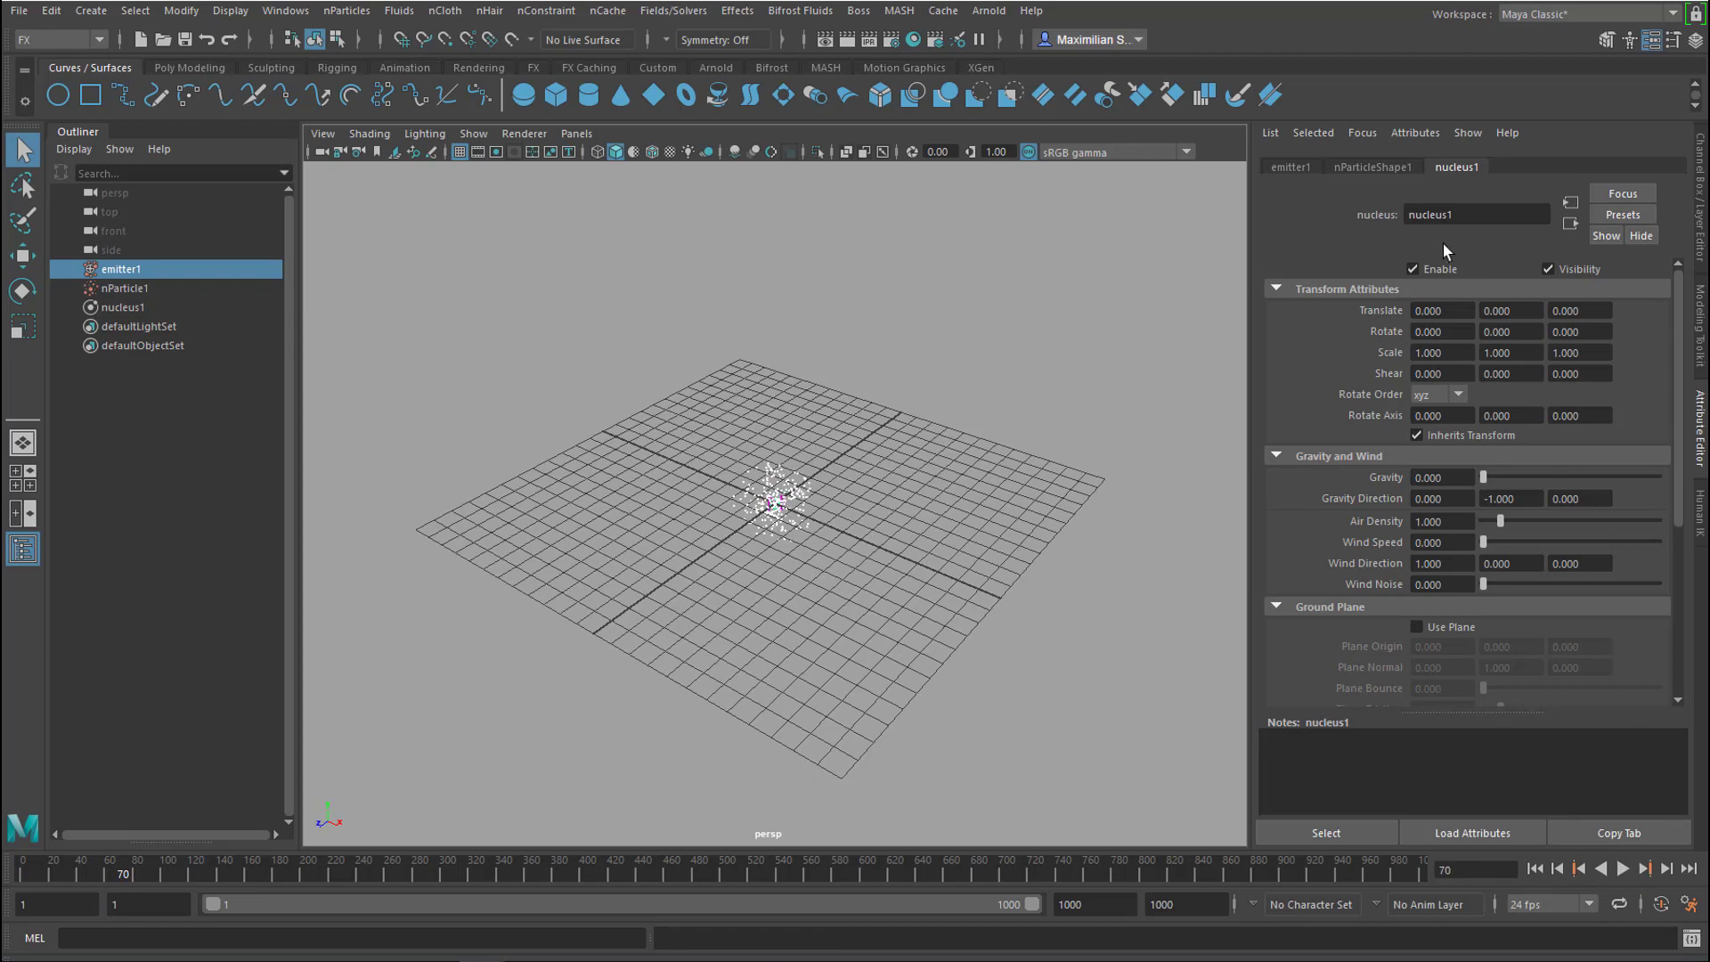
# Set the nParticle shape's Particle Render Type to Spheres and frame the particles in the view.
pyautogui.click(1380, 168)
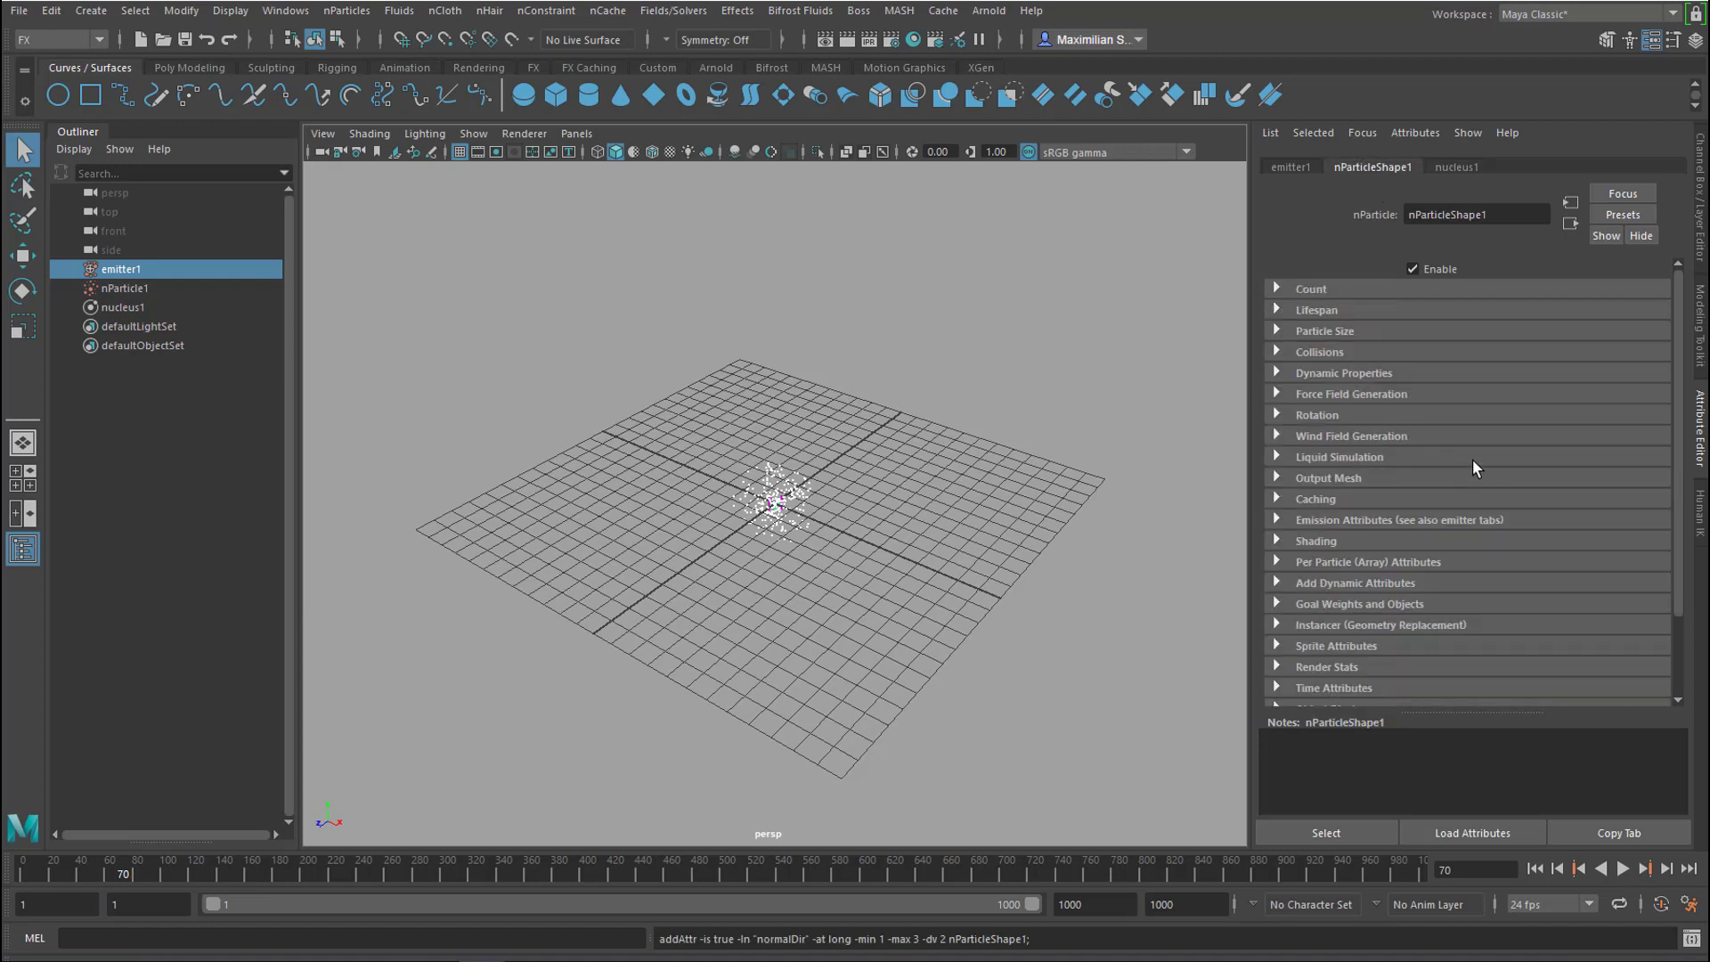
pyautogui.click(1276, 540)
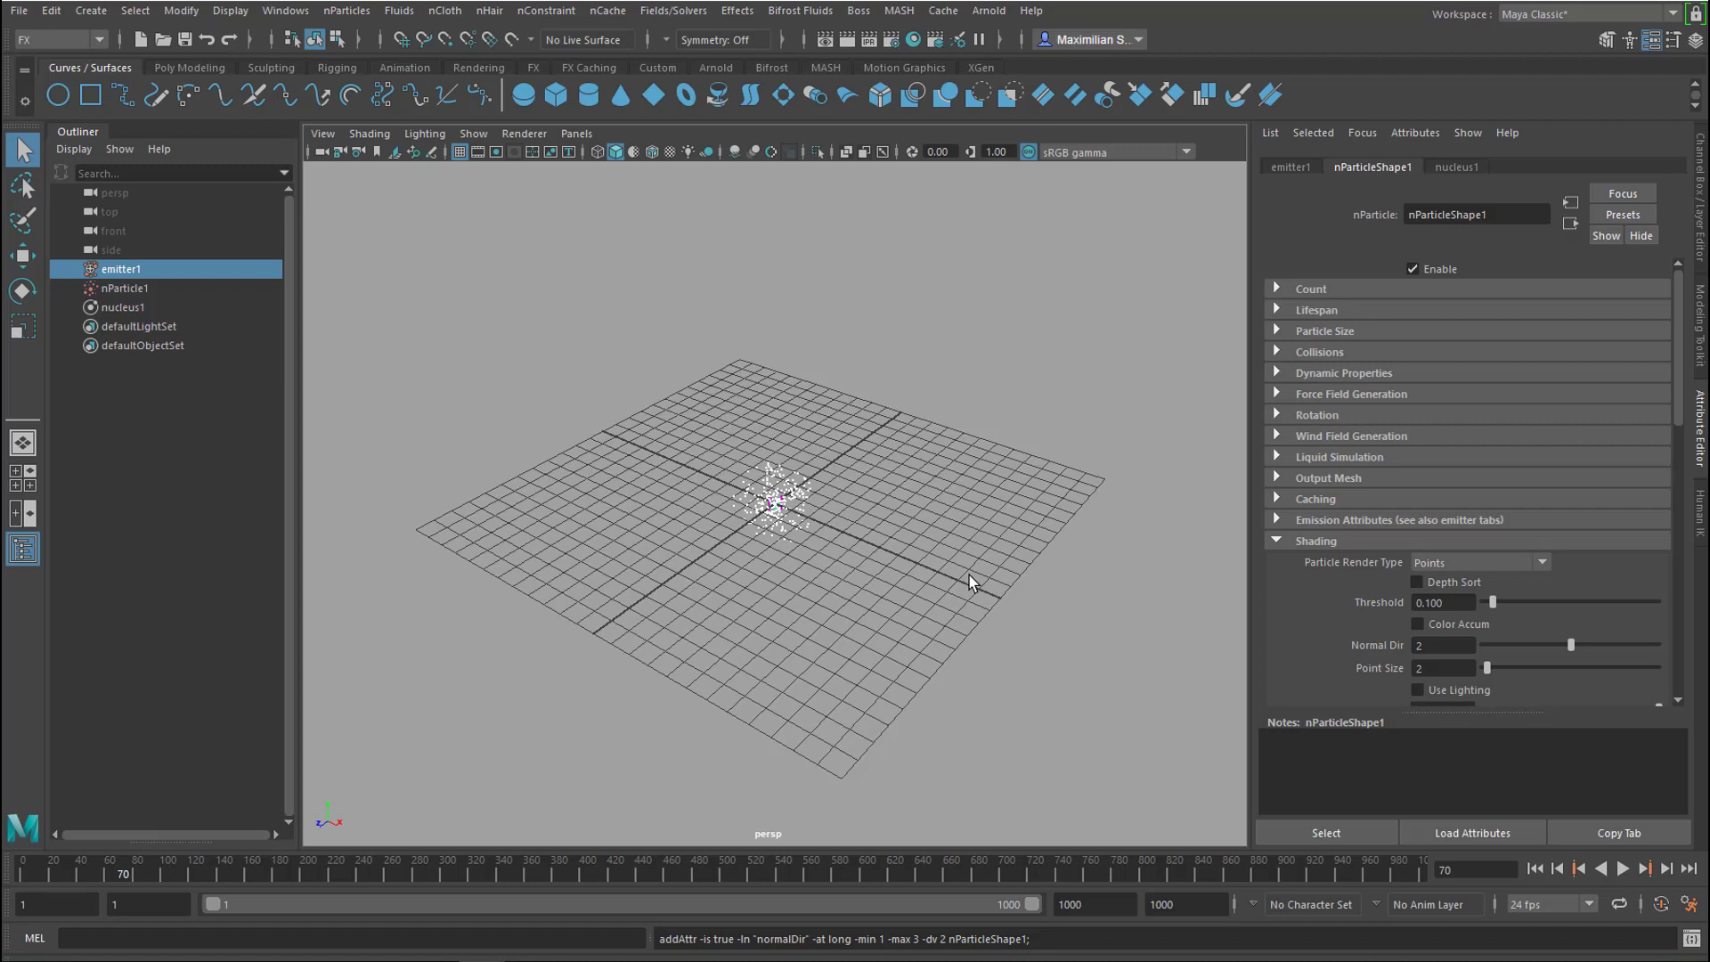
pyautogui.press('f')
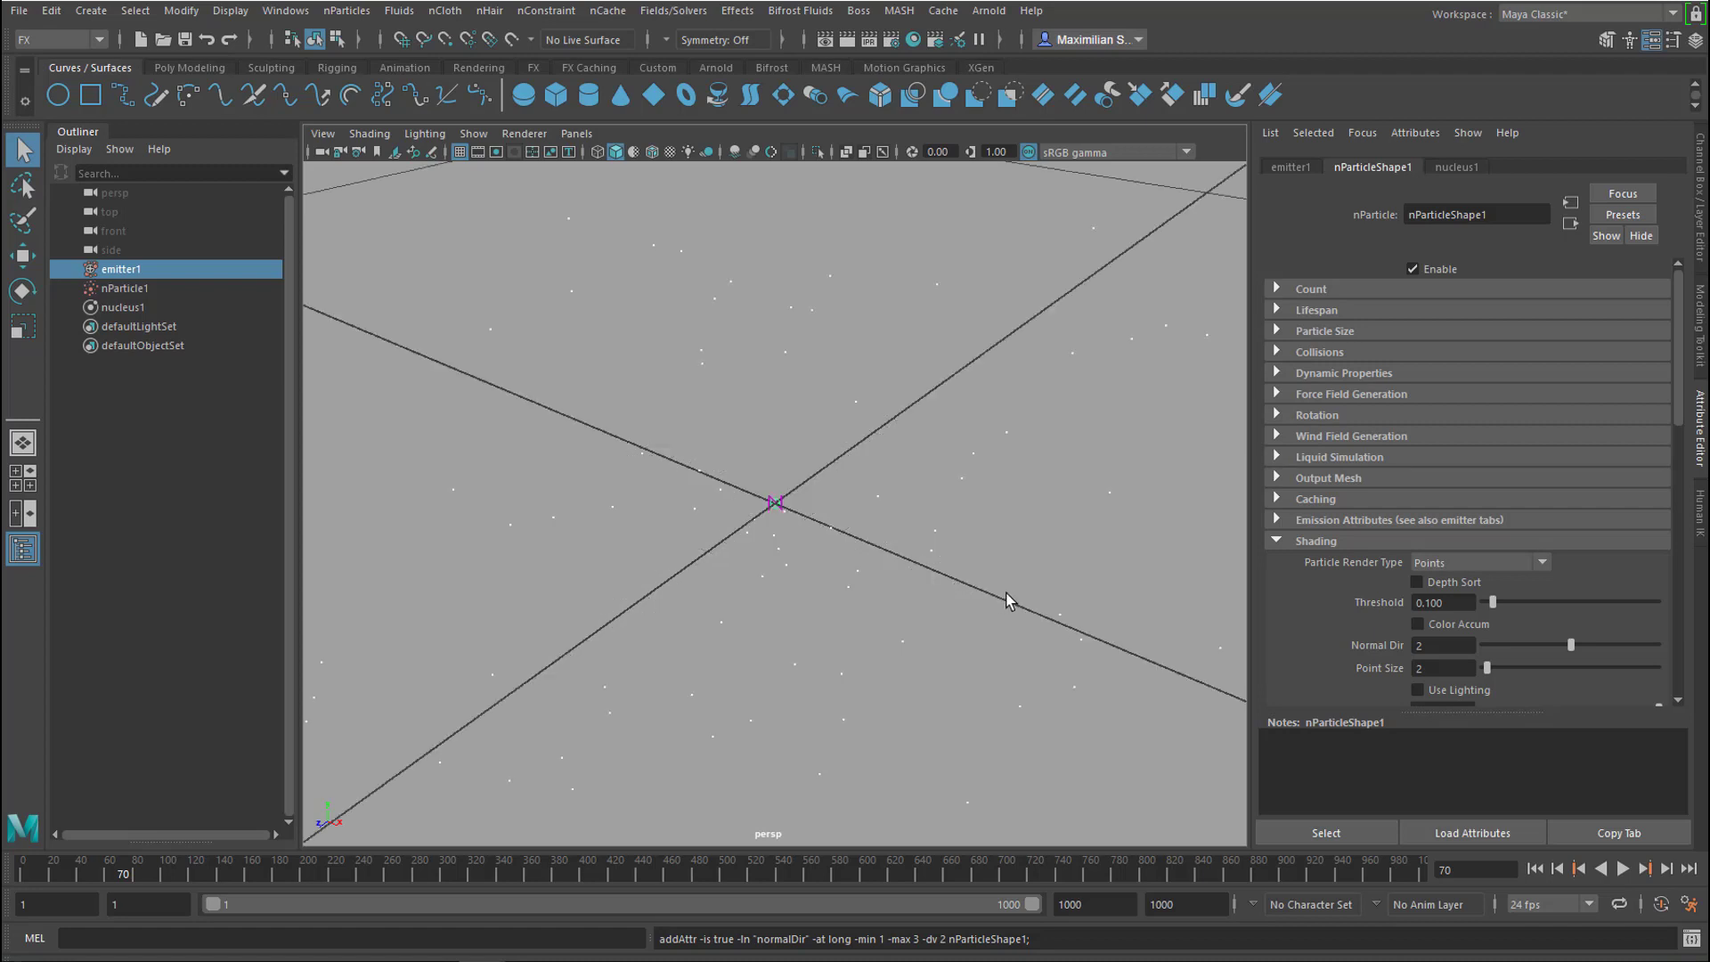
pyautogui.click(1541, 565)
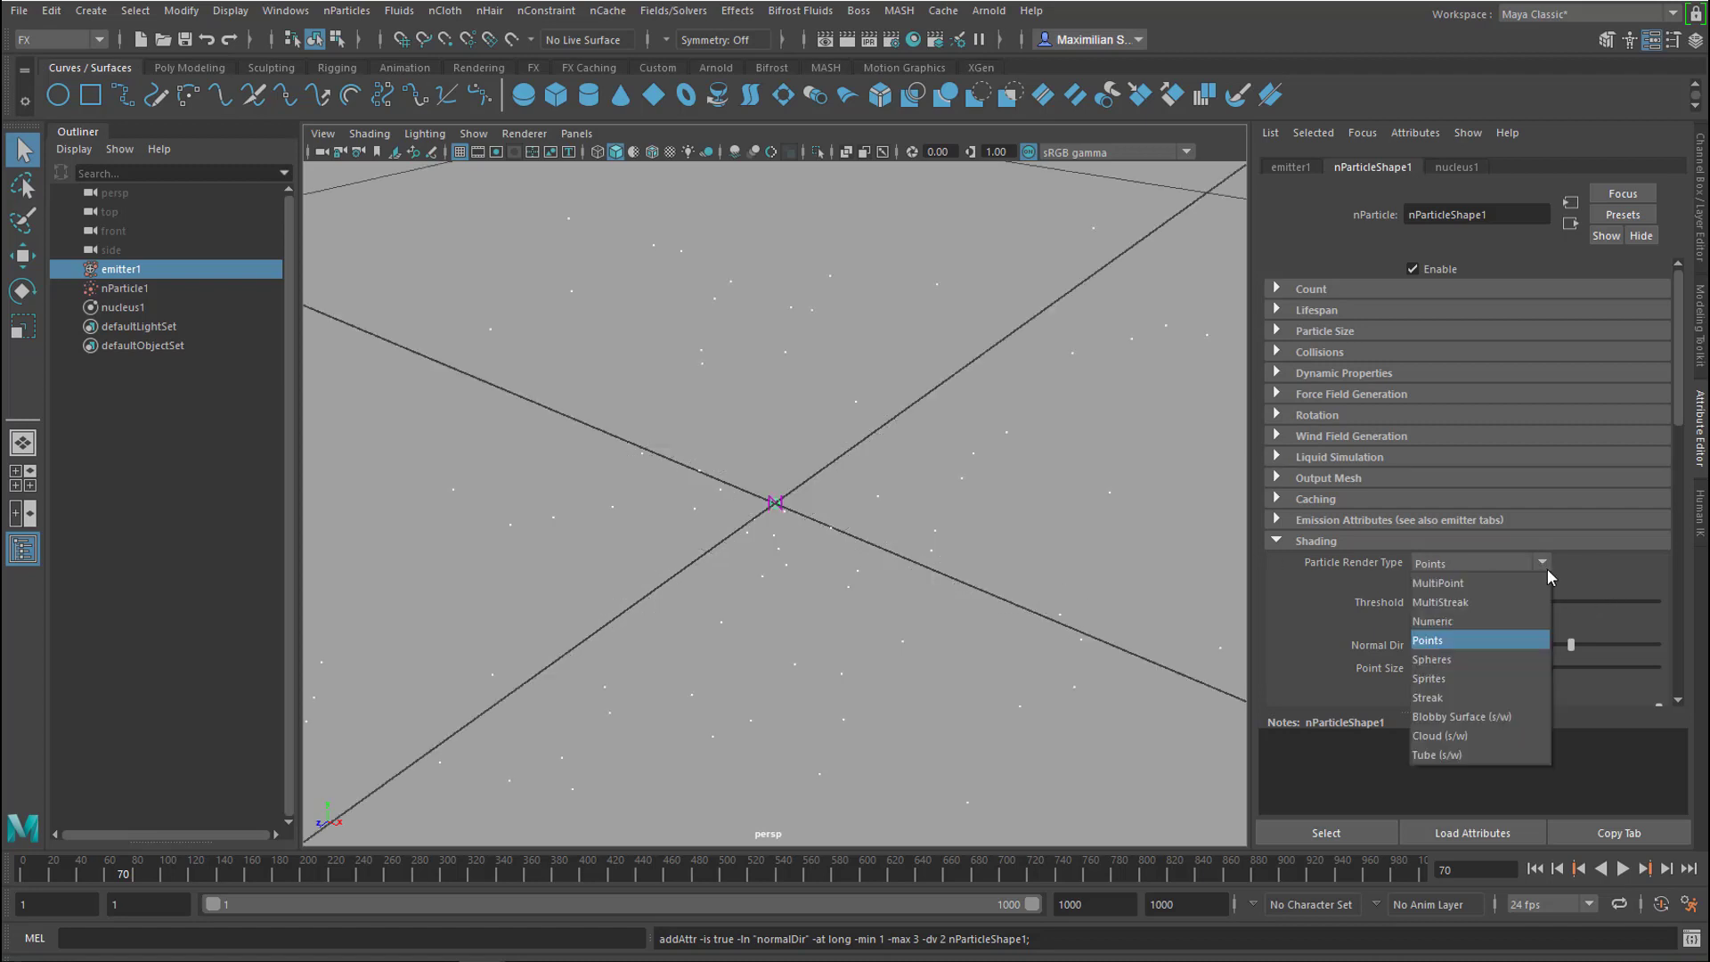
pyautogui.click(1500, 659)
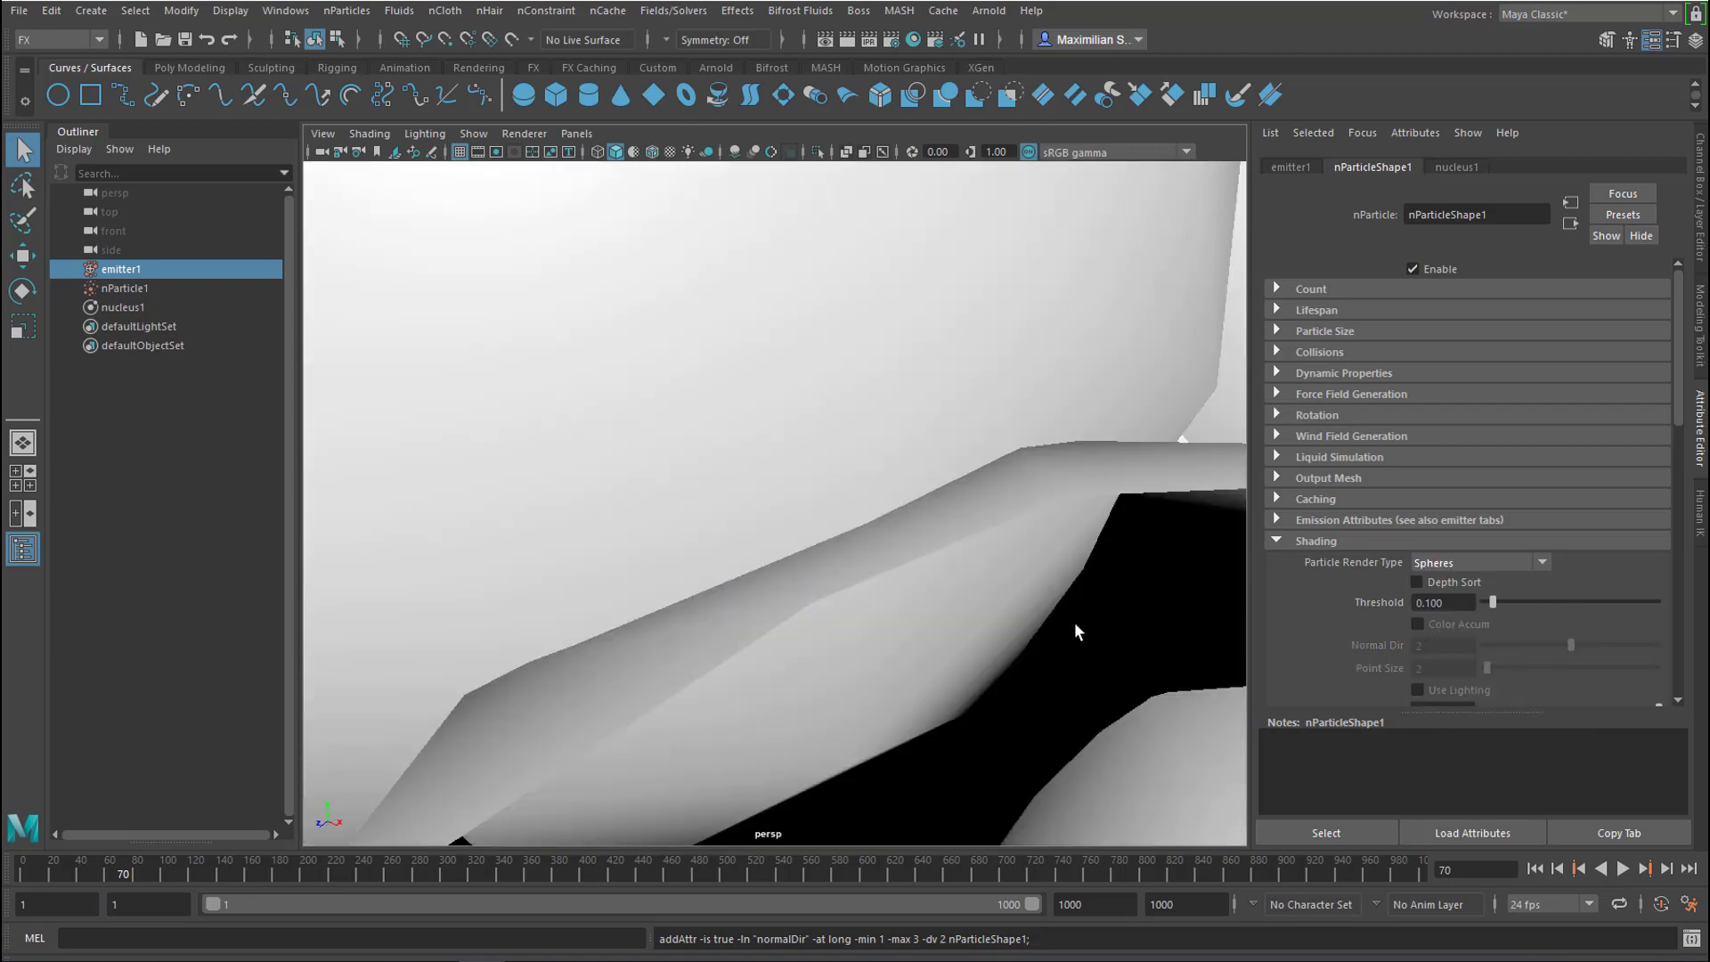
pyautogui.click(986, 584)
pyautogui.press('f')
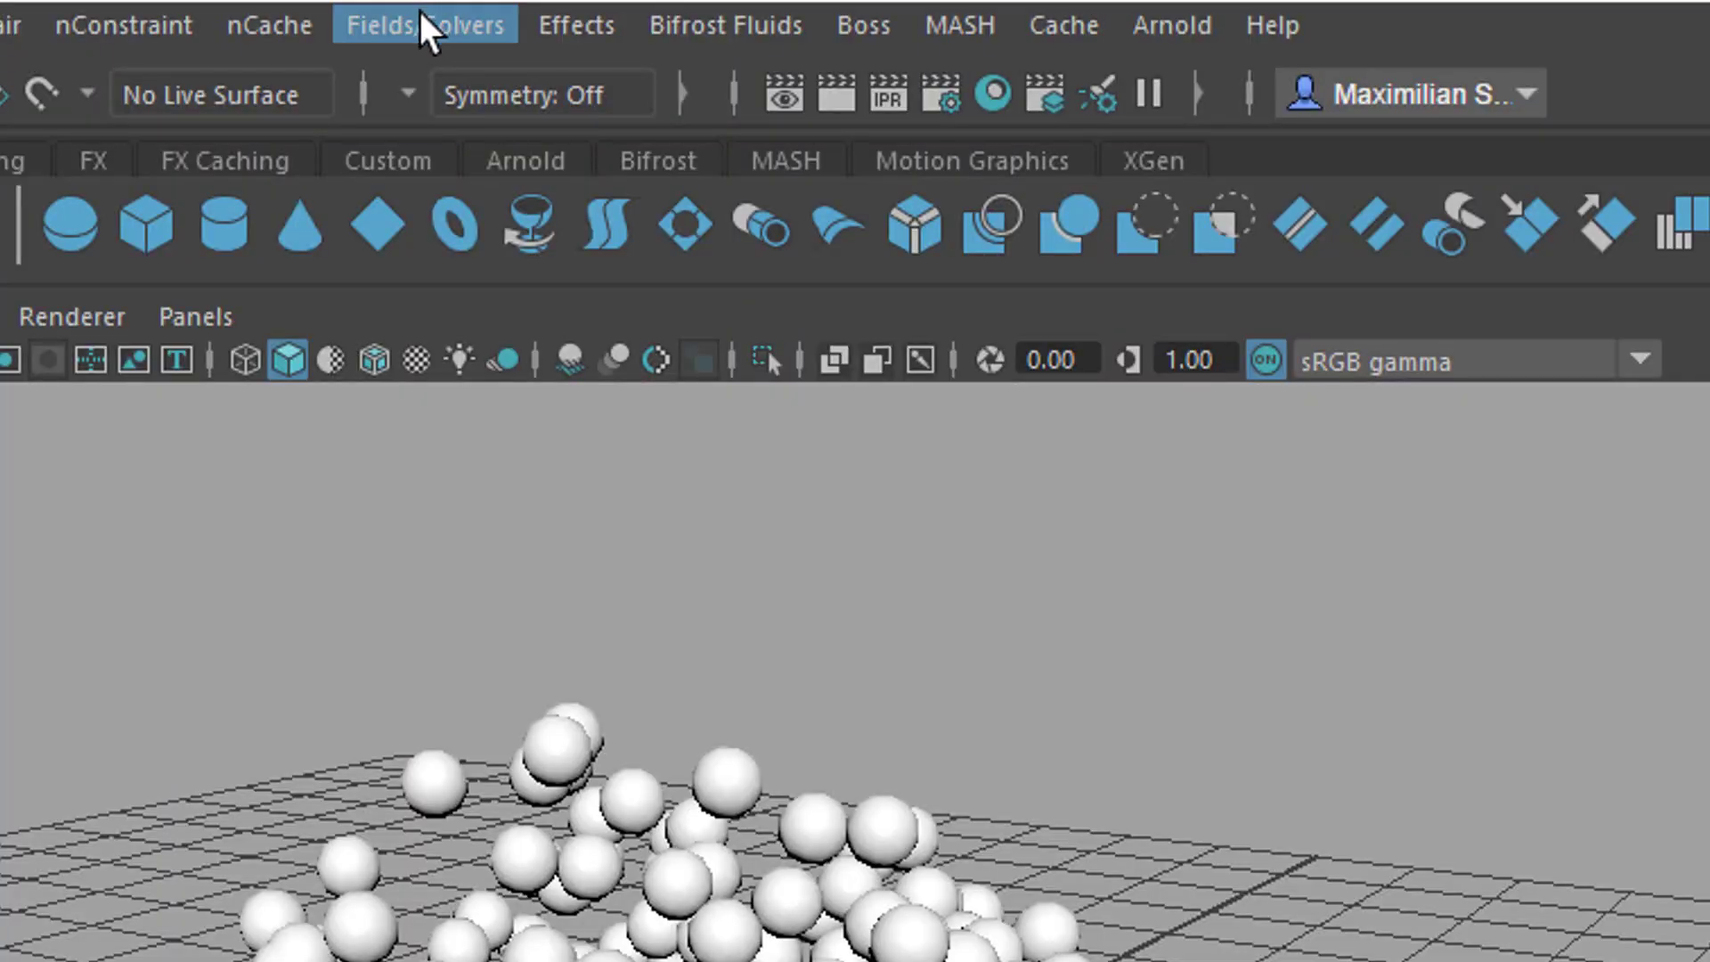
# Add a Turbulence field to the particles and play the simulation to frame 250.
pyautogui.click(419, 12)
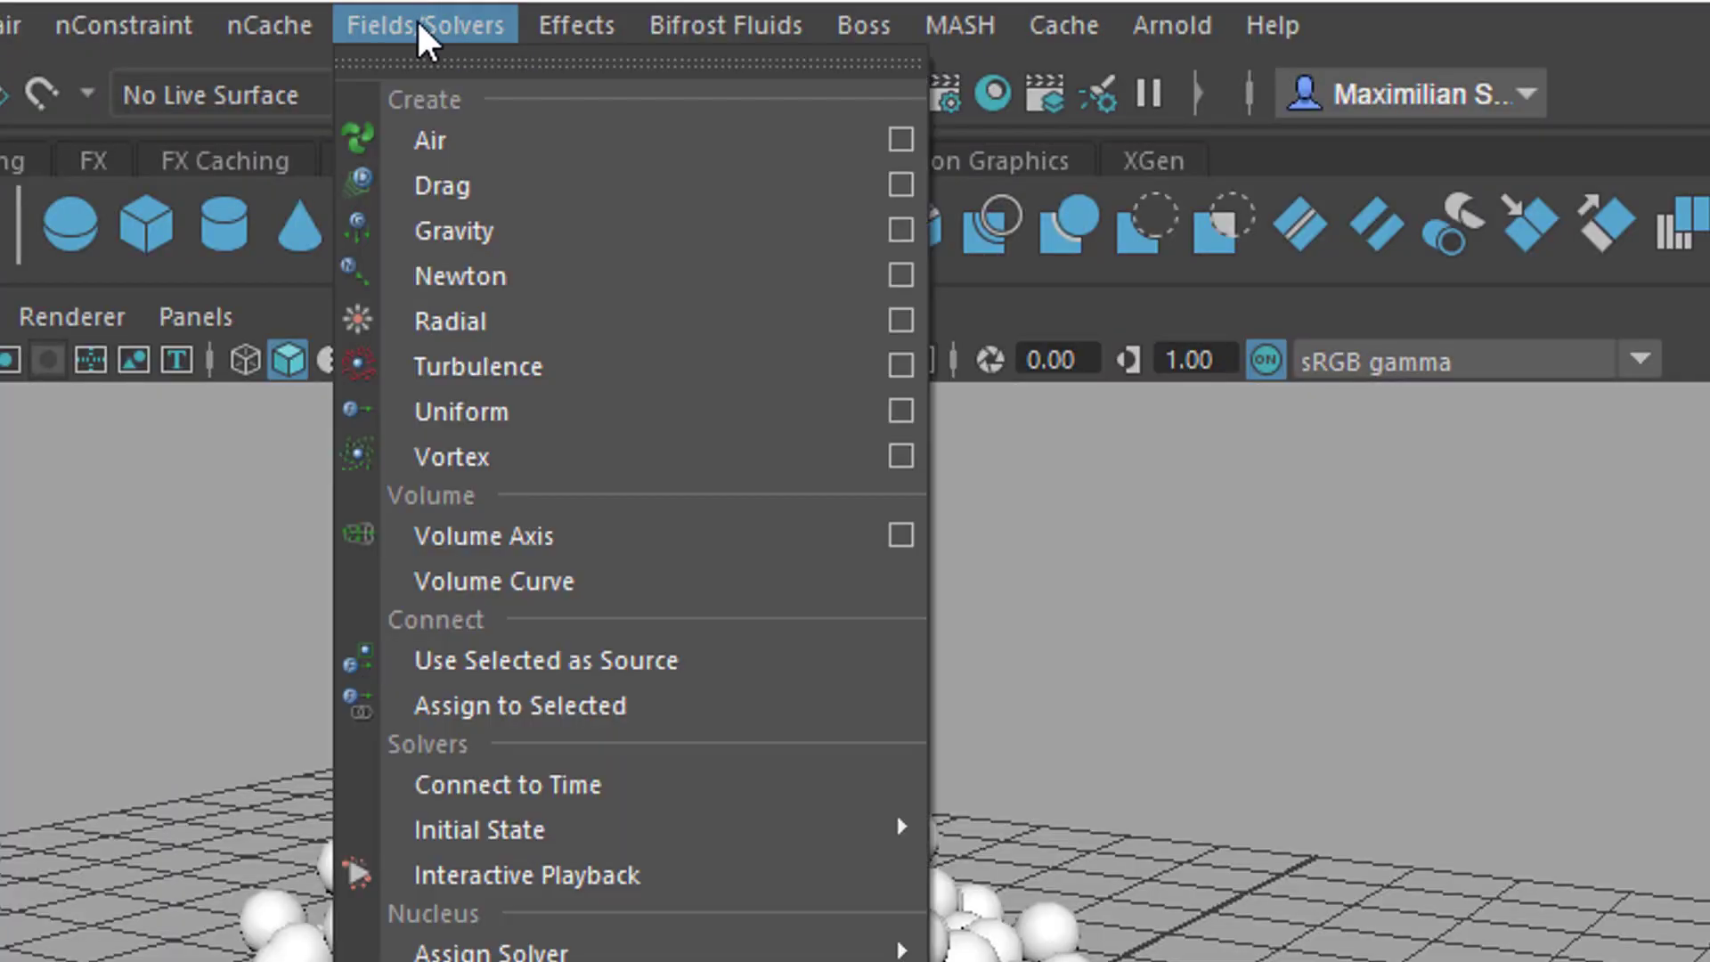
pyautogui.click(560, 367)
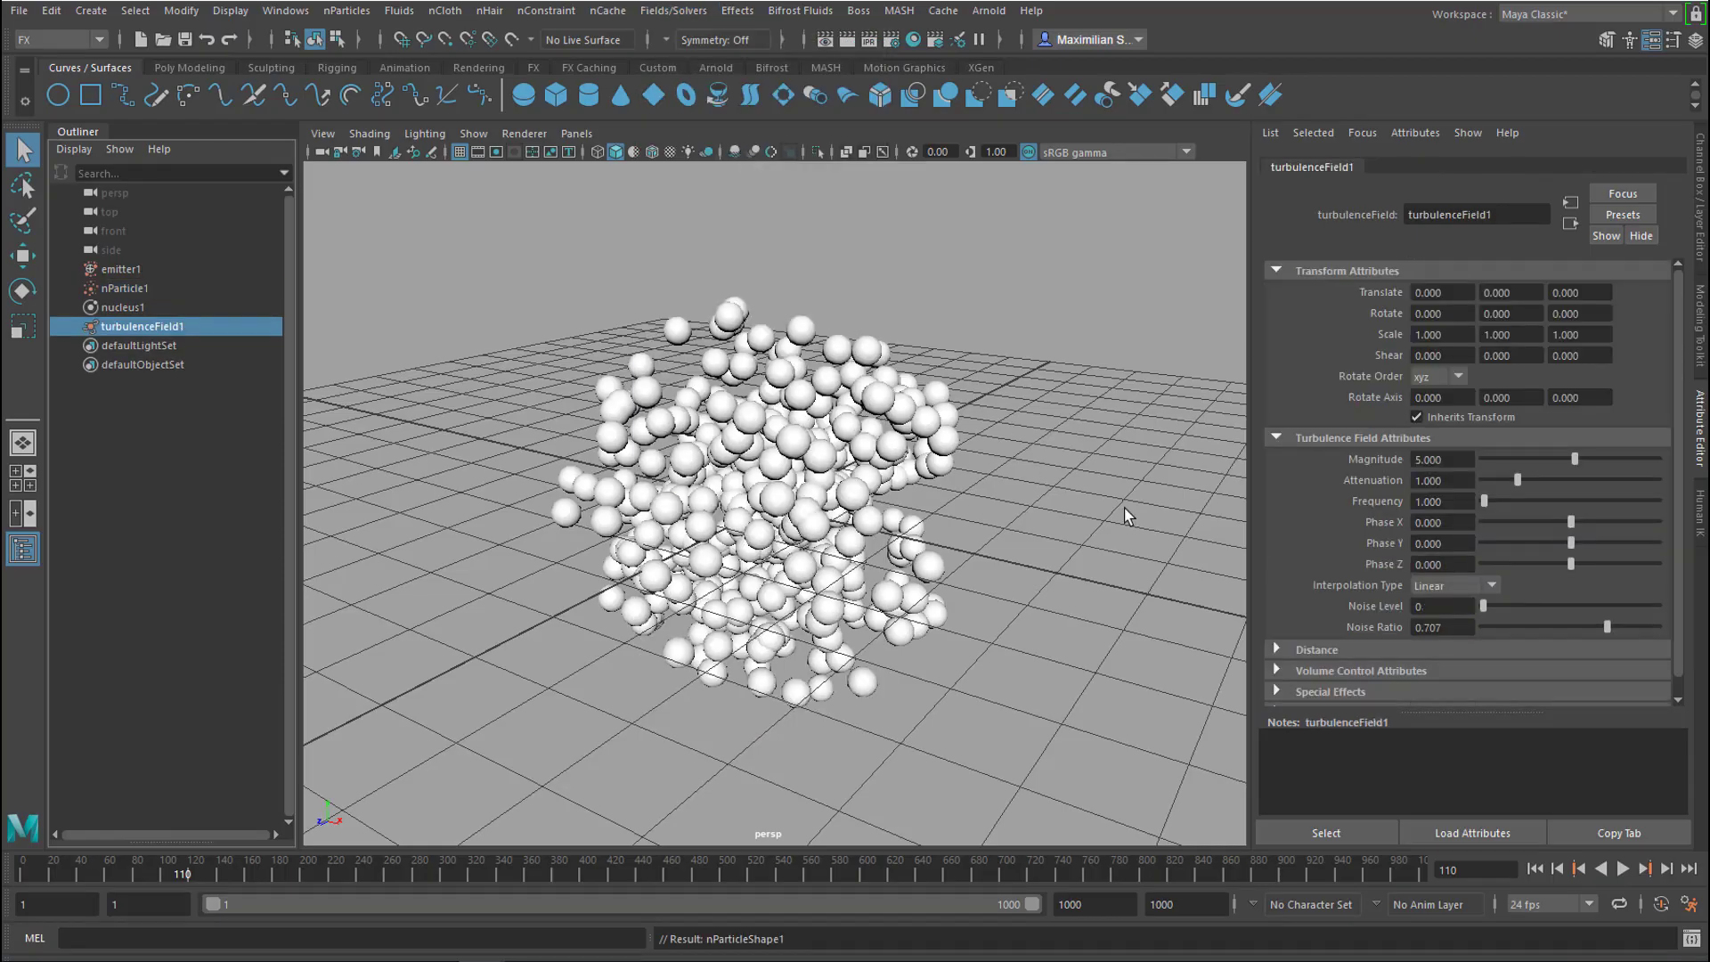
pyautogui.click(1624, 868)
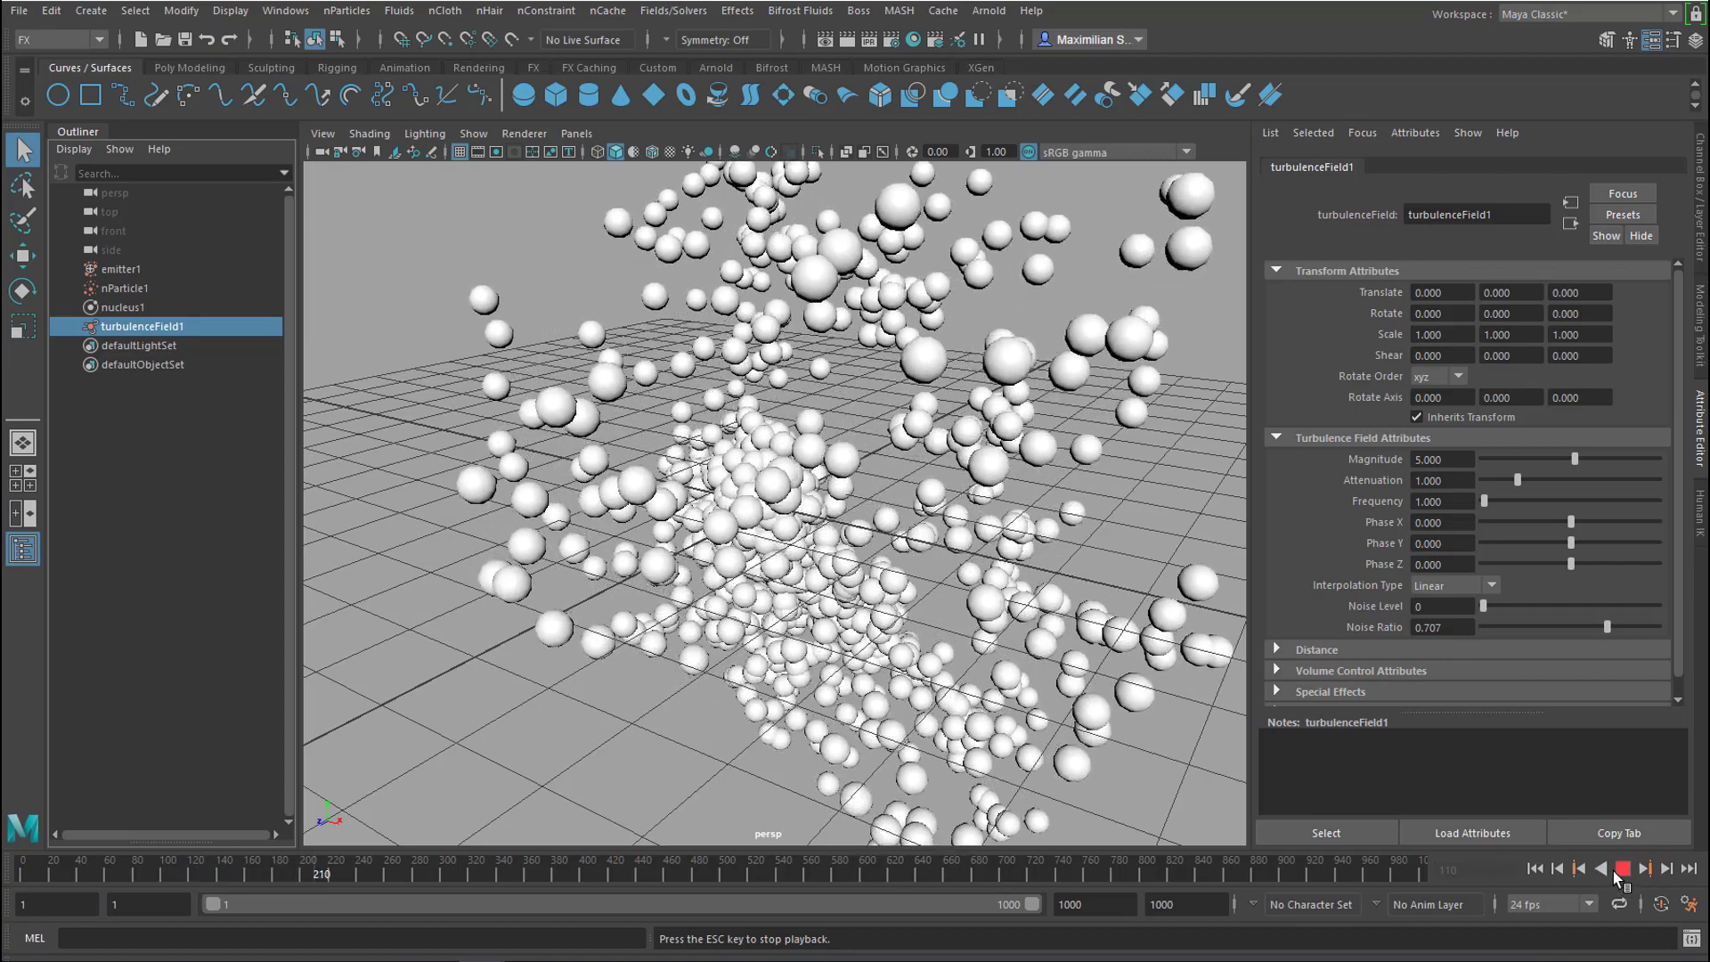
pyautogui.click(1620, 869)
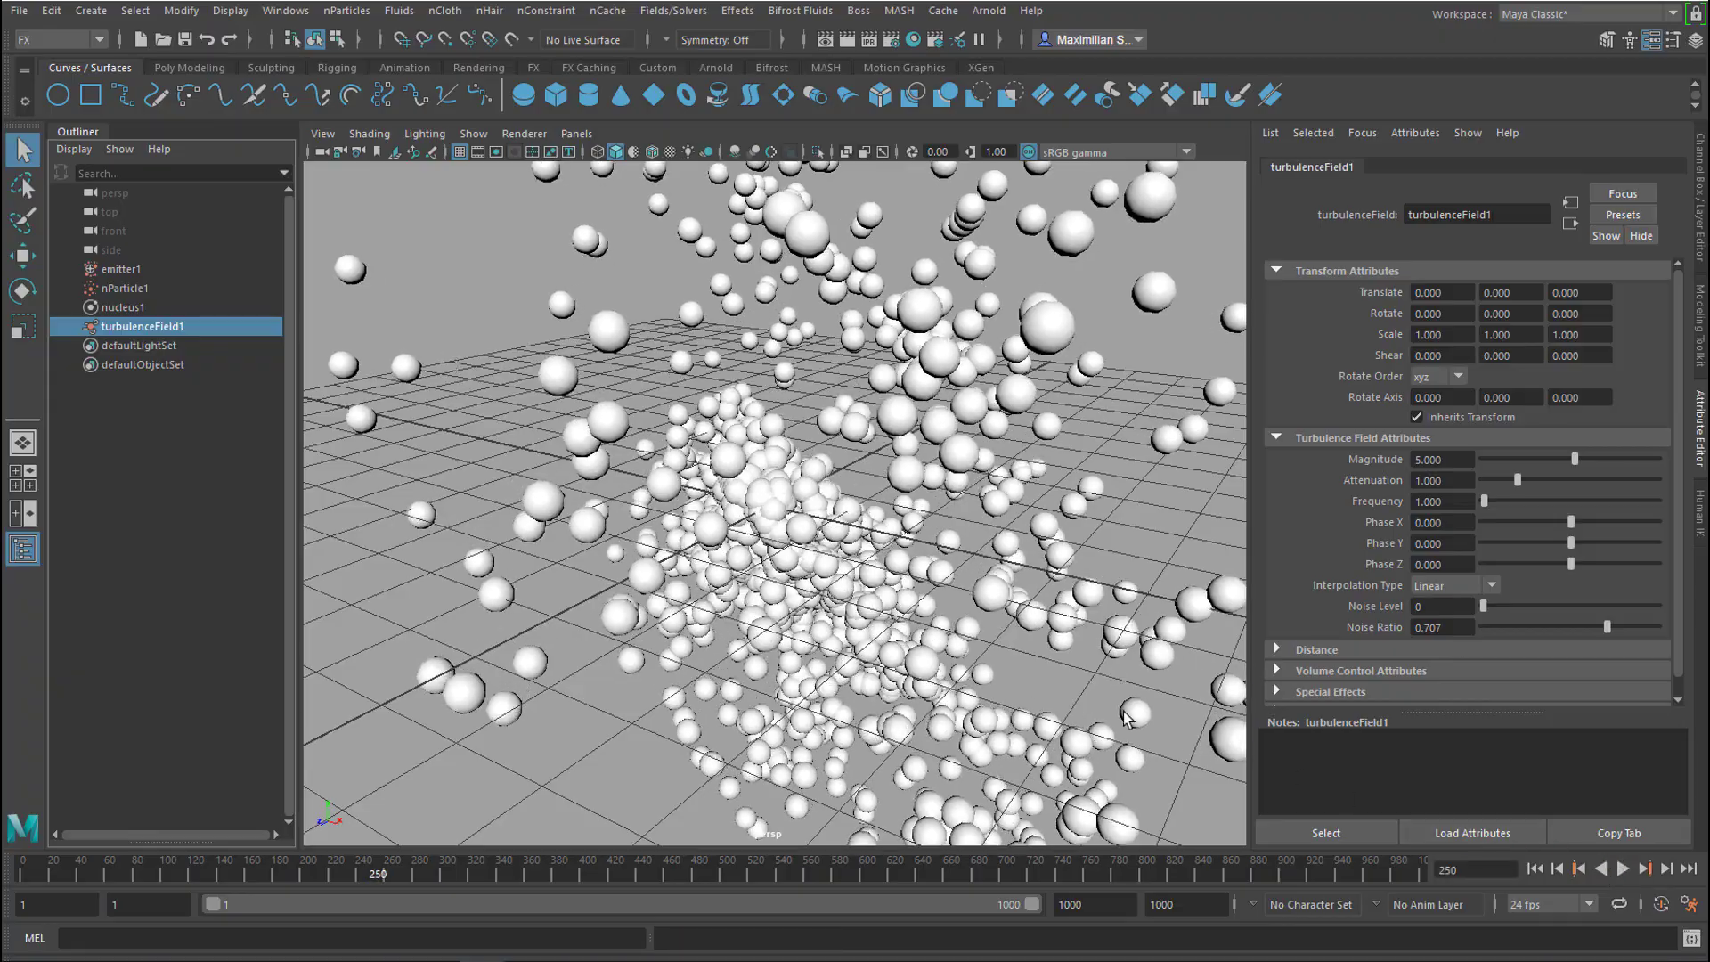
pyautogui.keyDown('alt'); pyautogui.moveTo(1029, 686); pyautogui.dragTo(1064, 693); pyautogui.keyUp('alt')
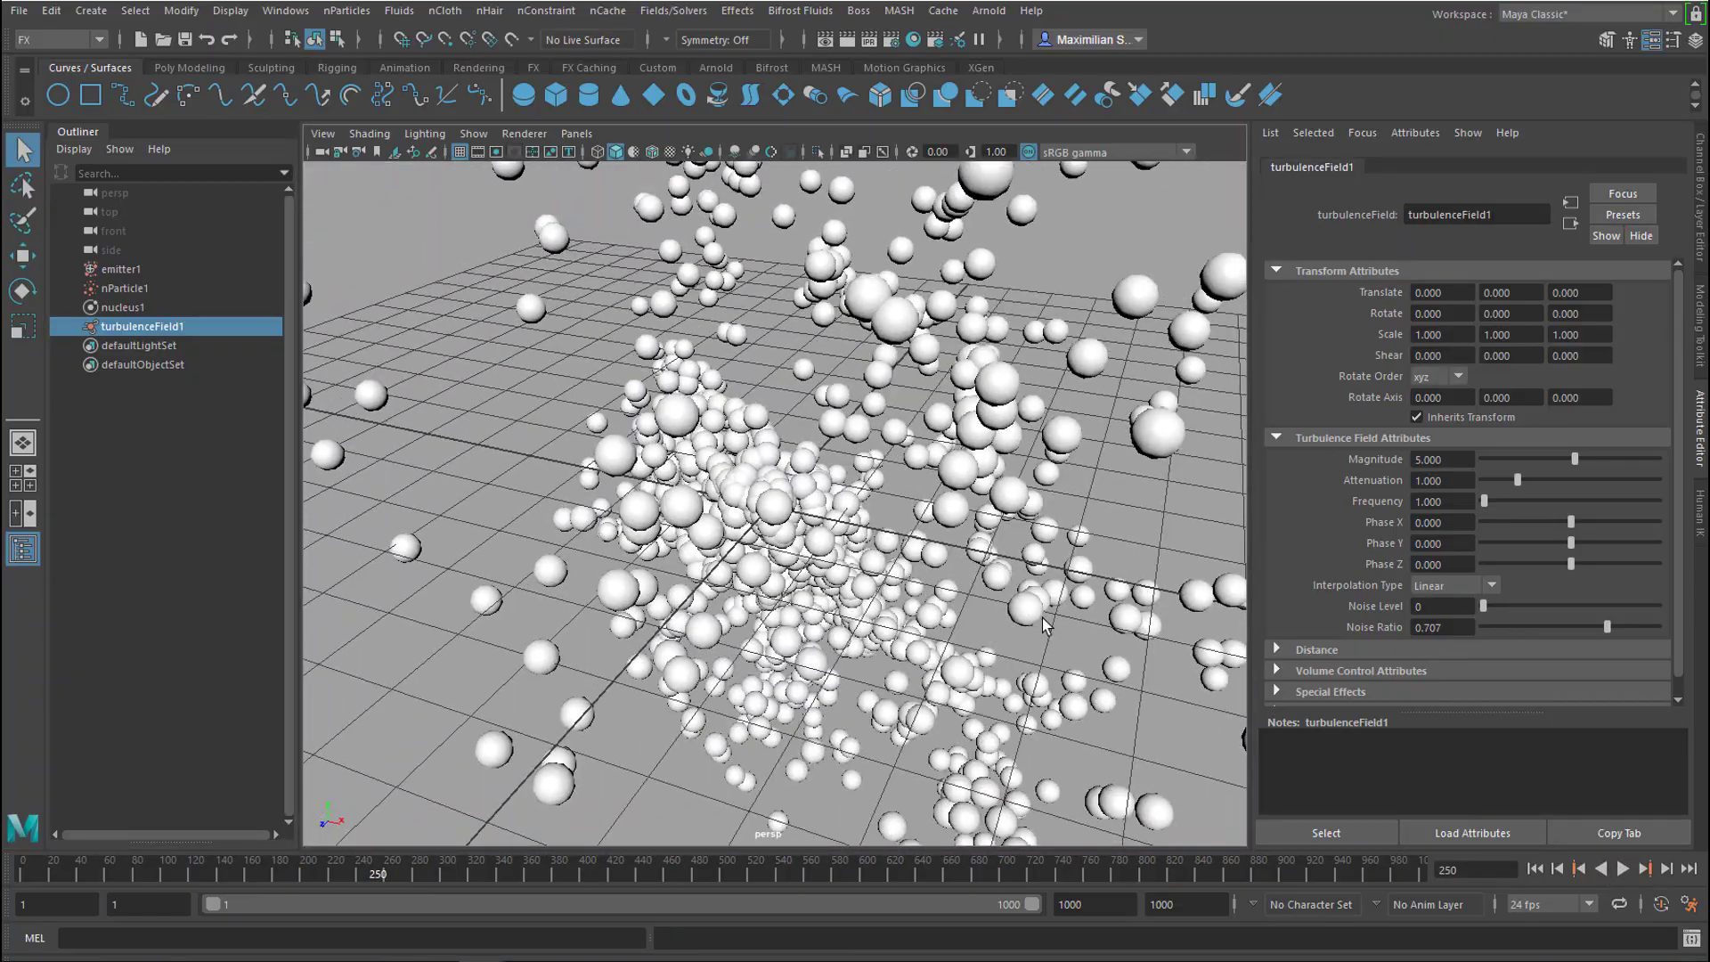
# Convert the nParticle1 object with nParticle to Polygons.
pyautogui.click(908, 331)
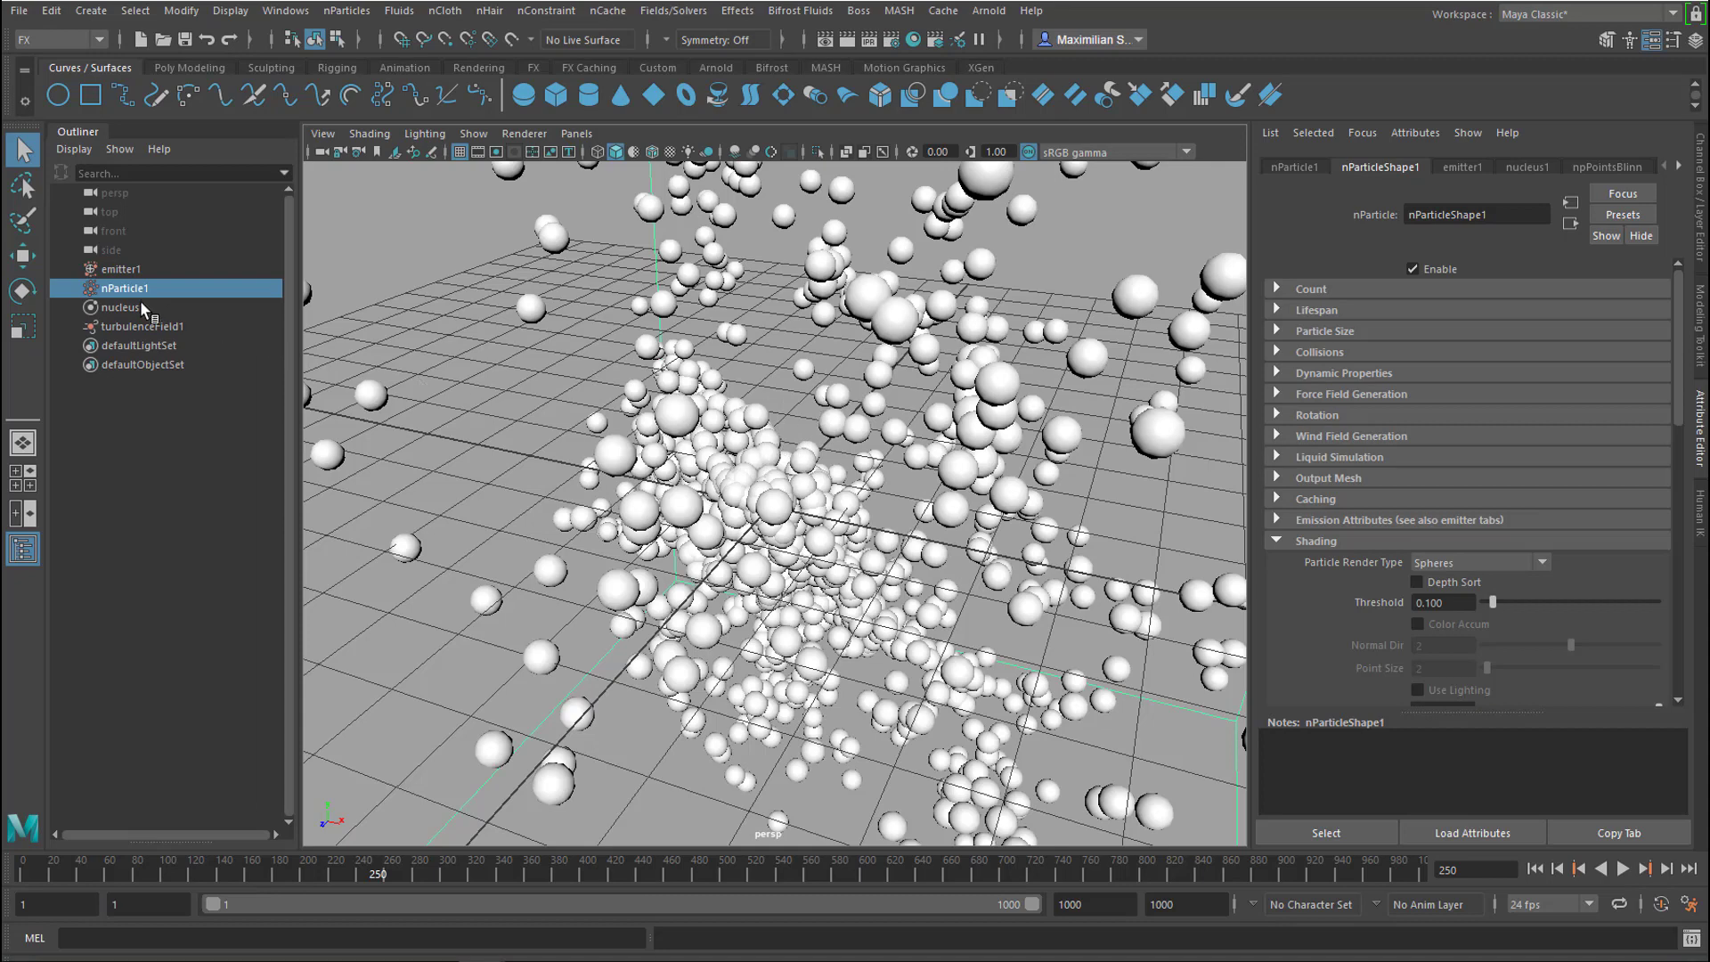
pyautogui.click(98, 292)
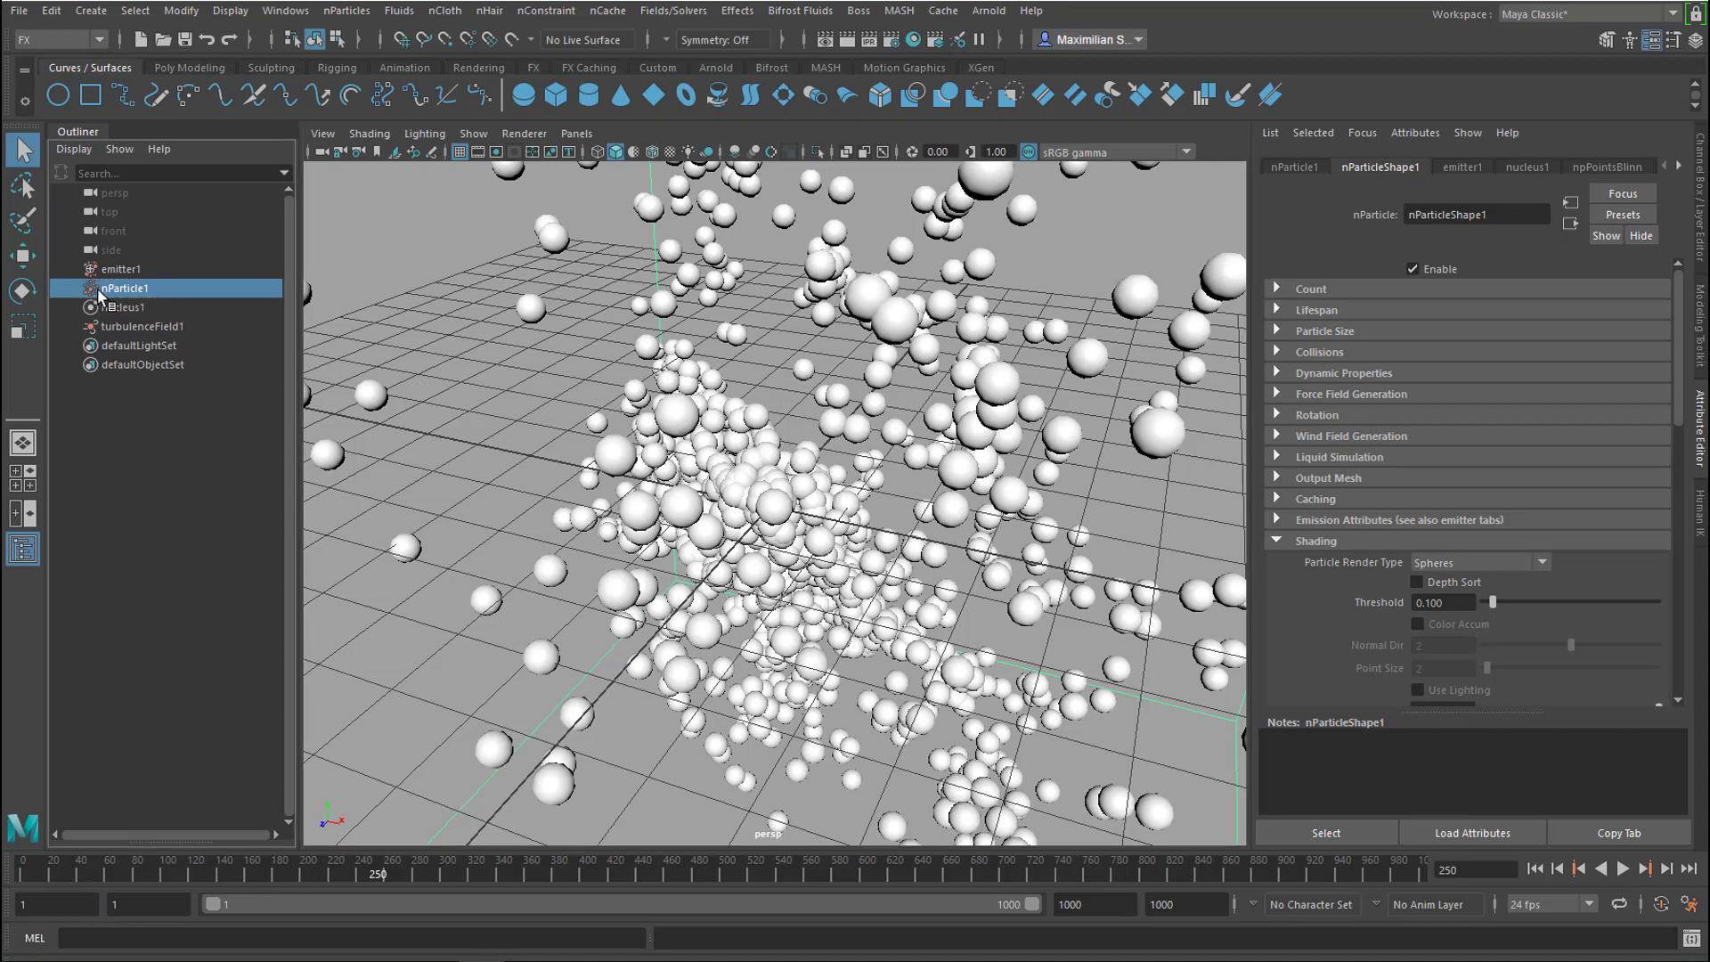
pyautogui.click(181, 10)
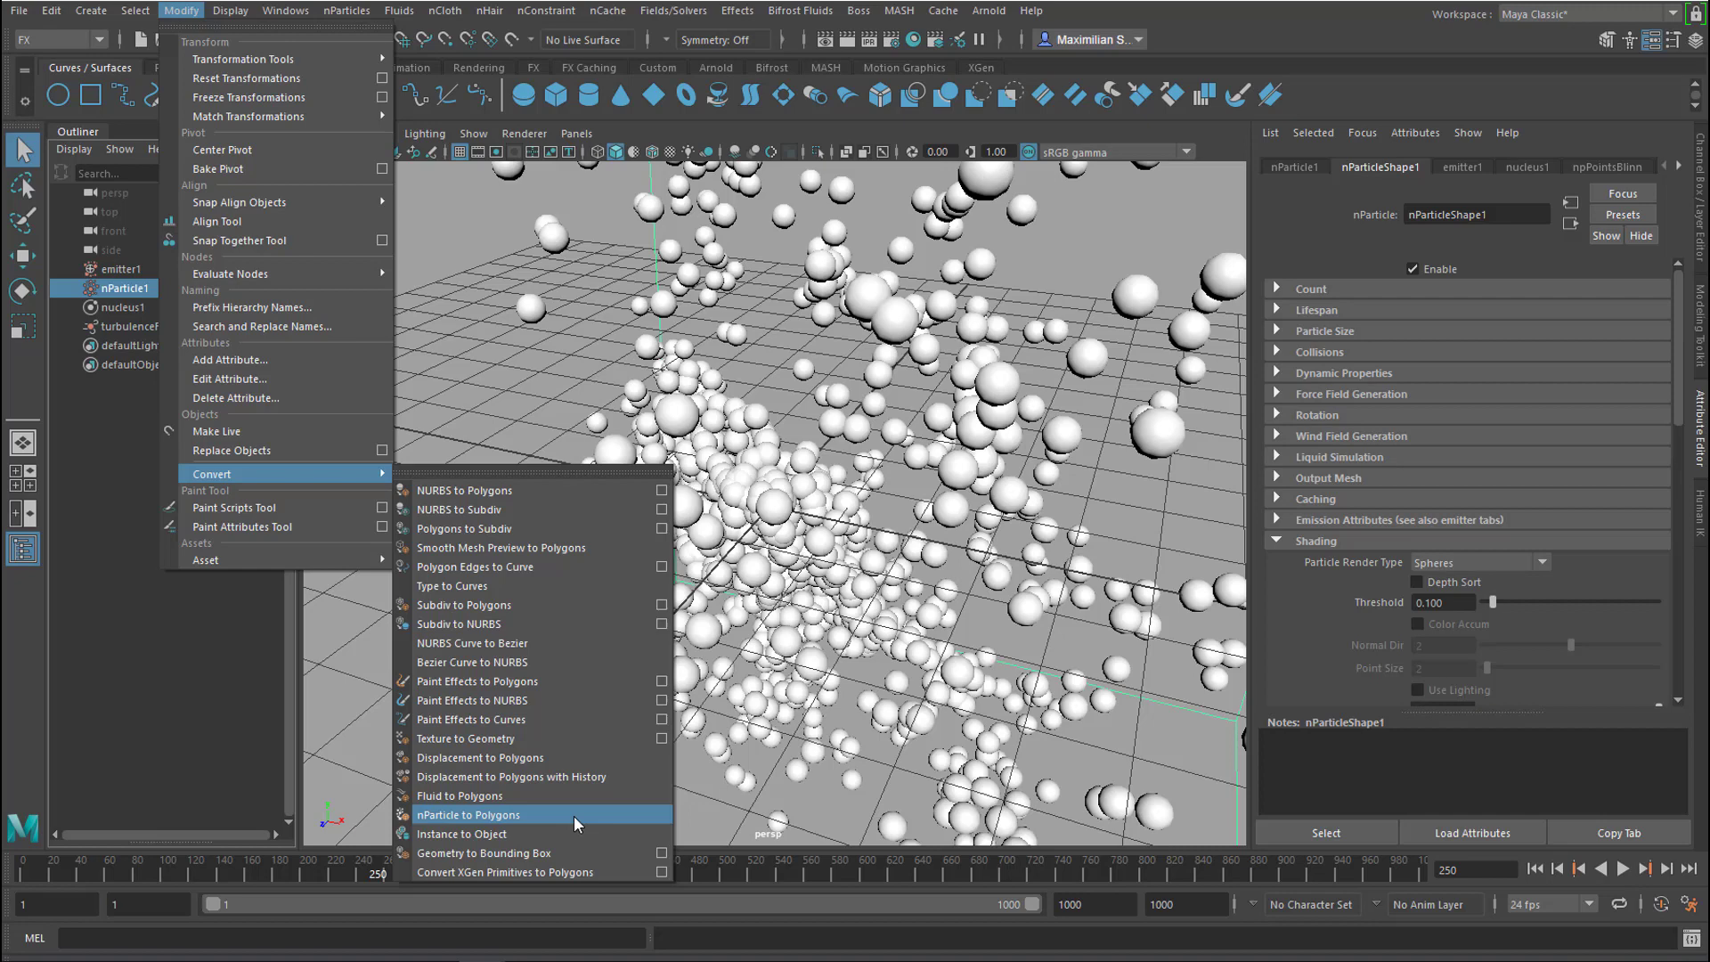
pyautogui.click(573, 815)
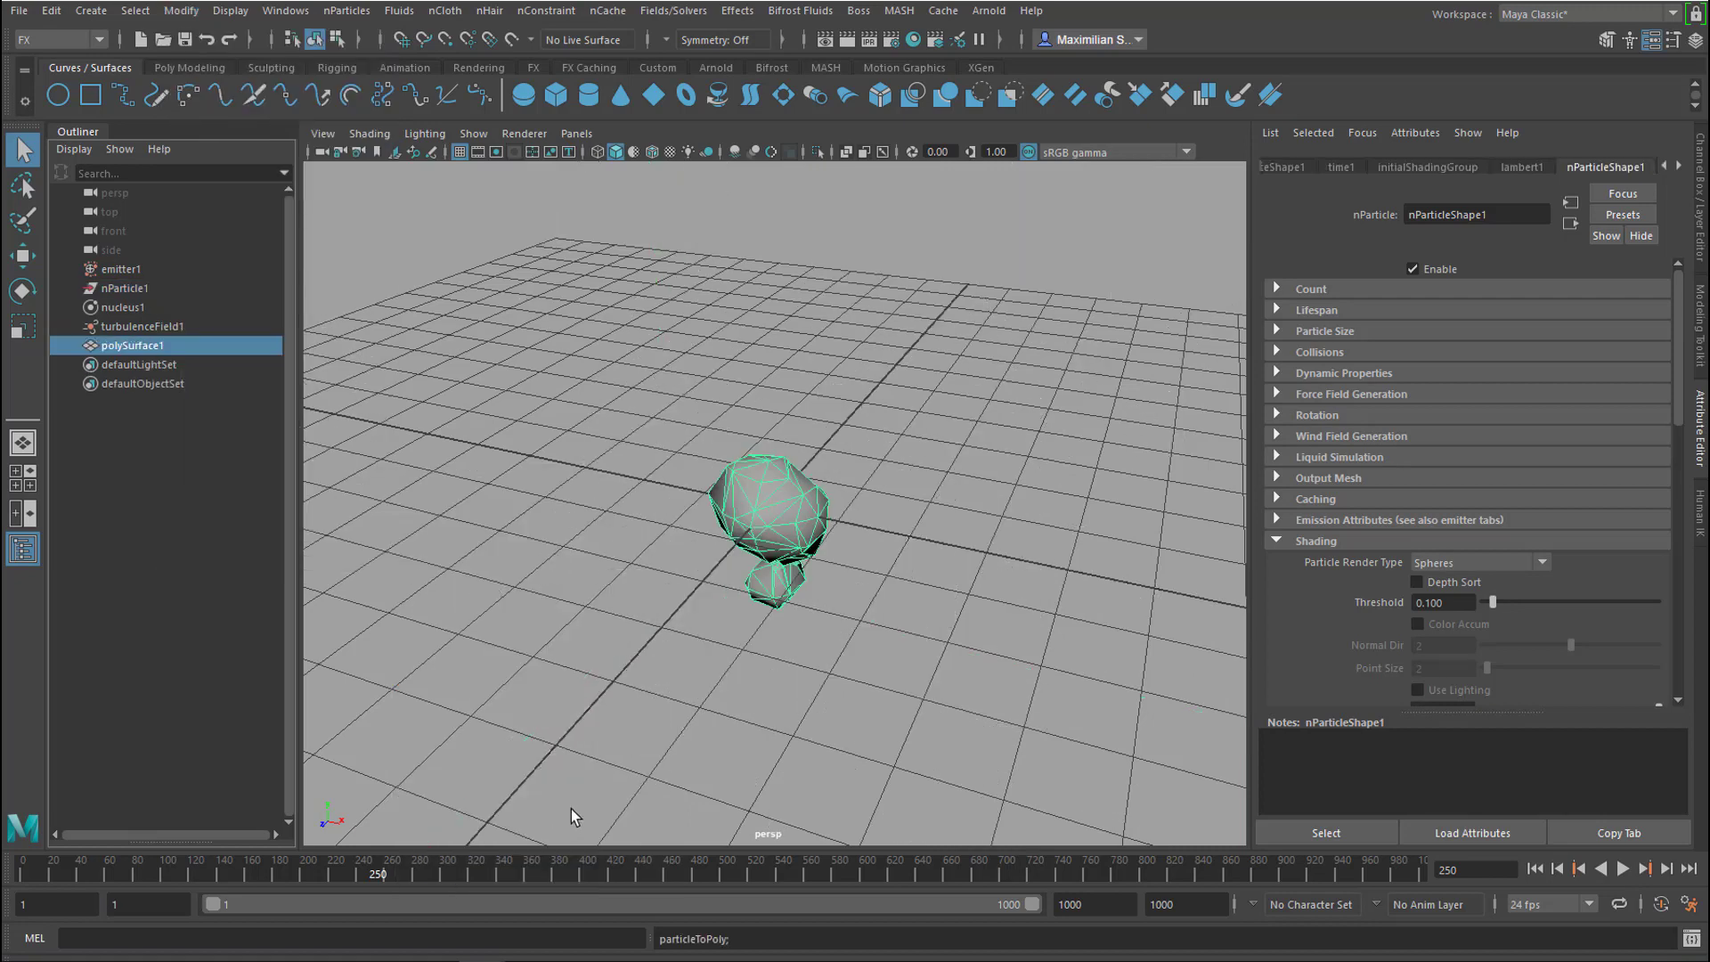
# Replay the simulation from the first frame to check how the converted mesh behaves.
pyautogui.click(1558, 868)
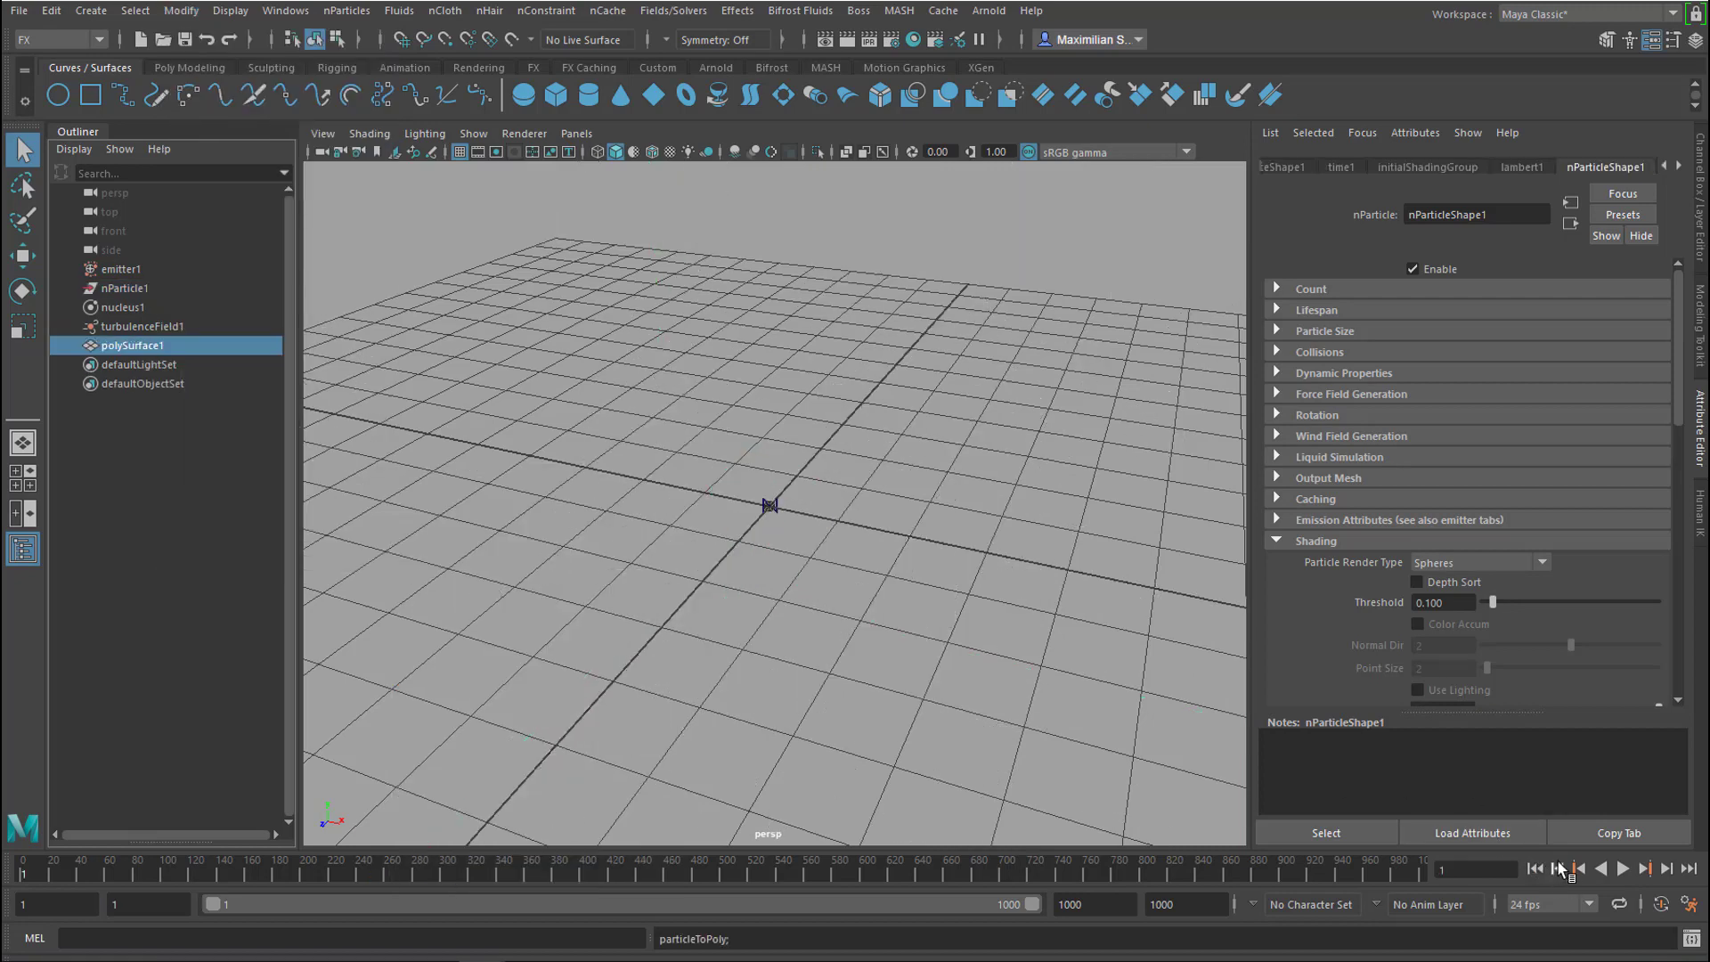
pyautogui.click(1625, 869)
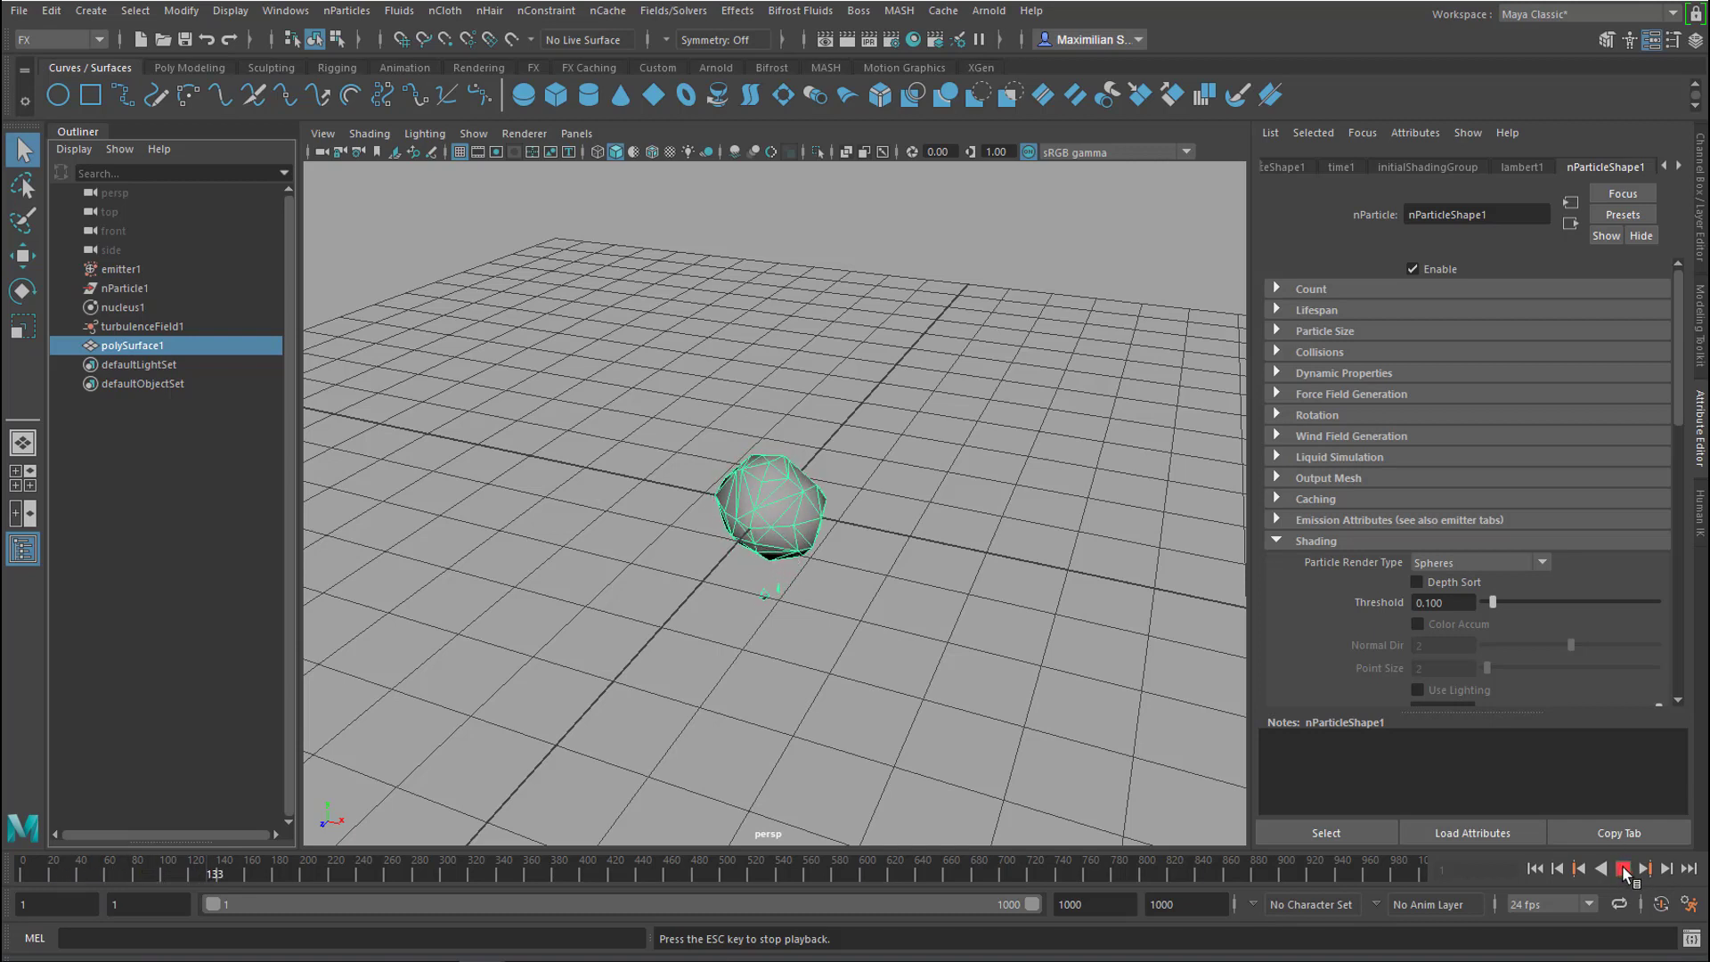
pyautogui.click(1622, 869)
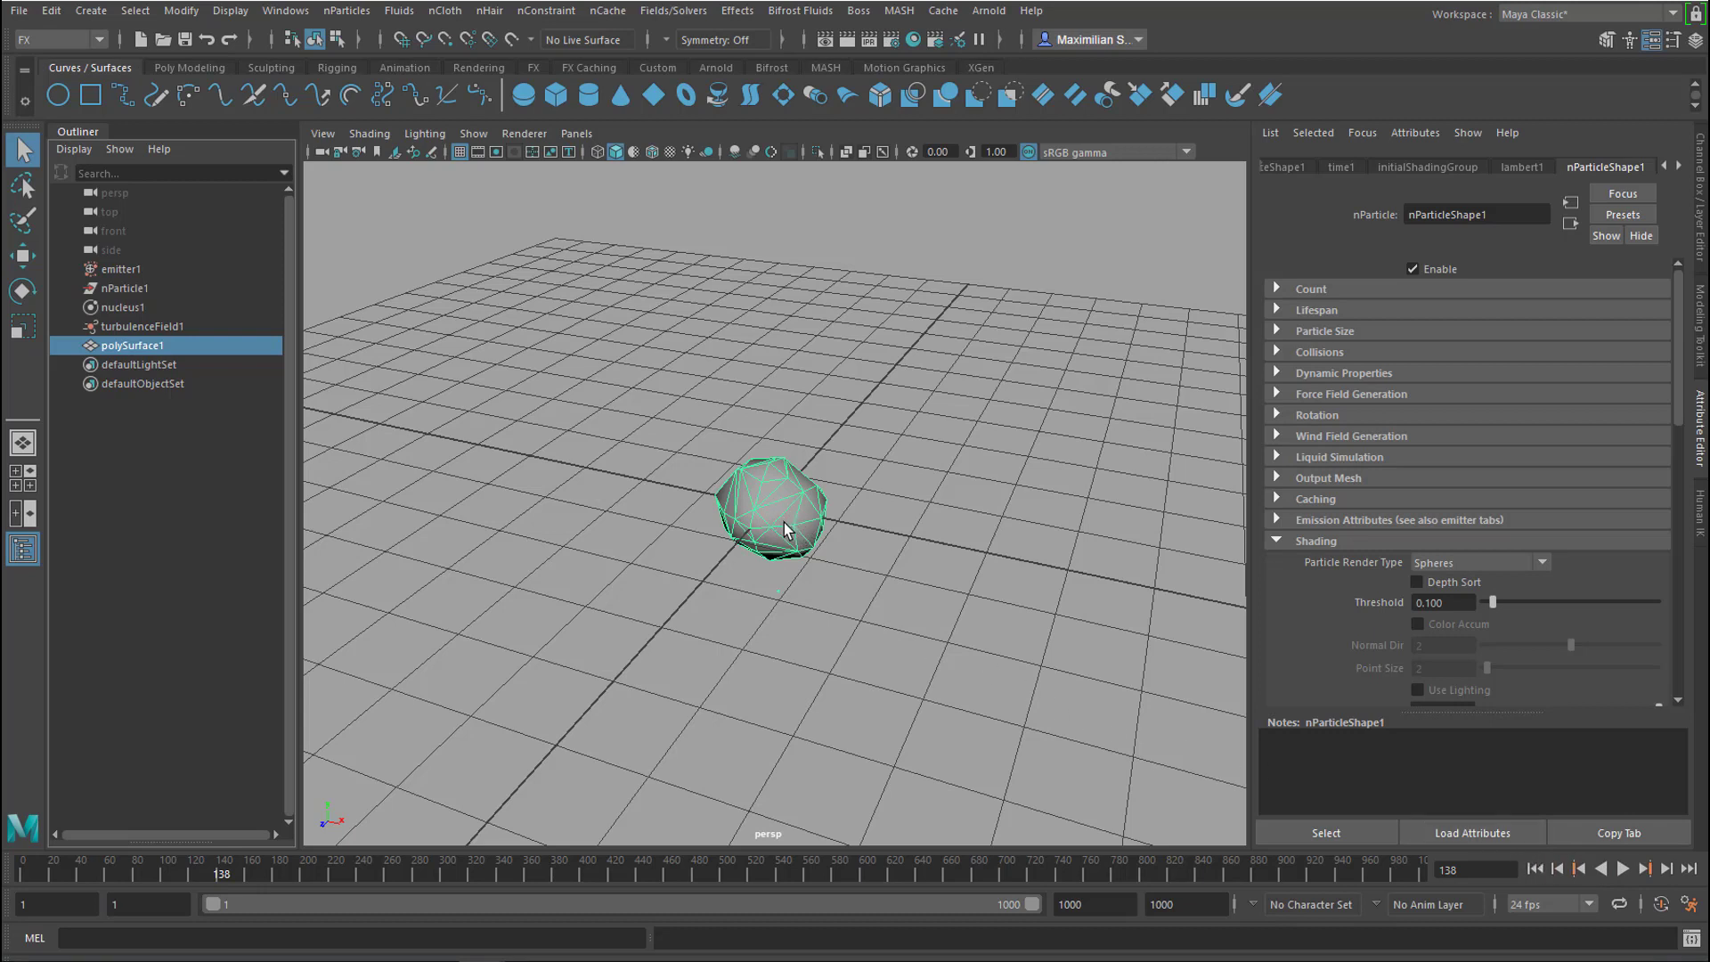
# Set the Output Mesh Threshold of nParticle1 to 0.01.
pyautogui.click(133, 287)
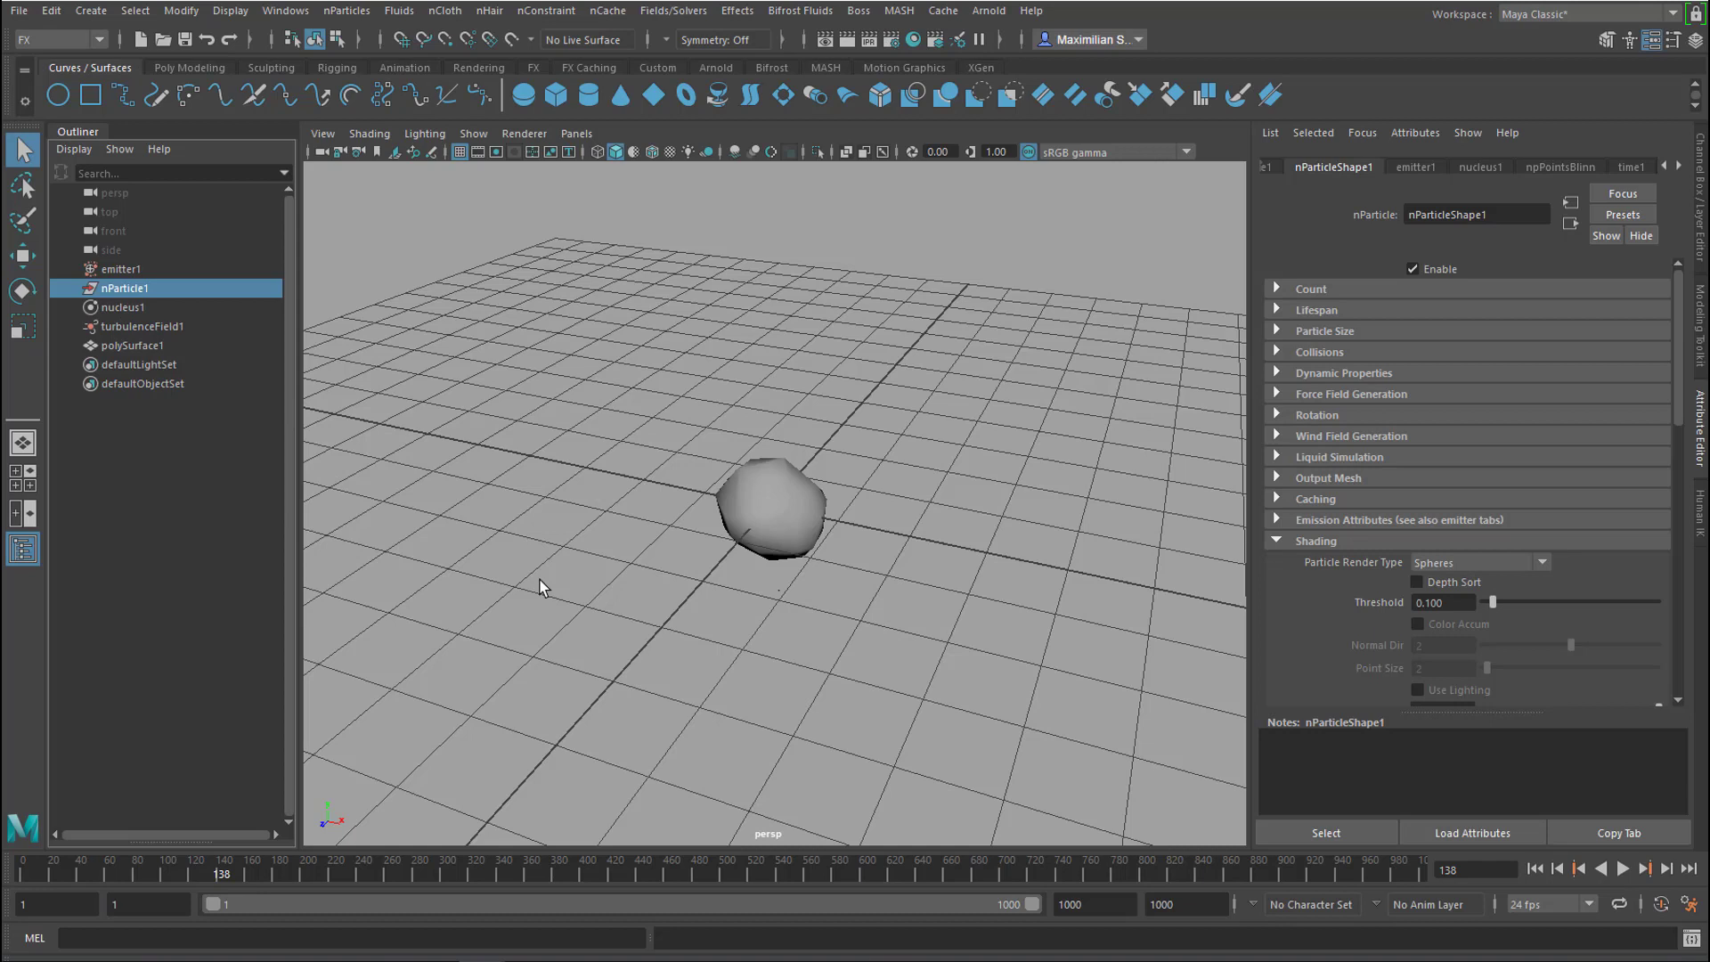
pyautogui.click(135, 346)
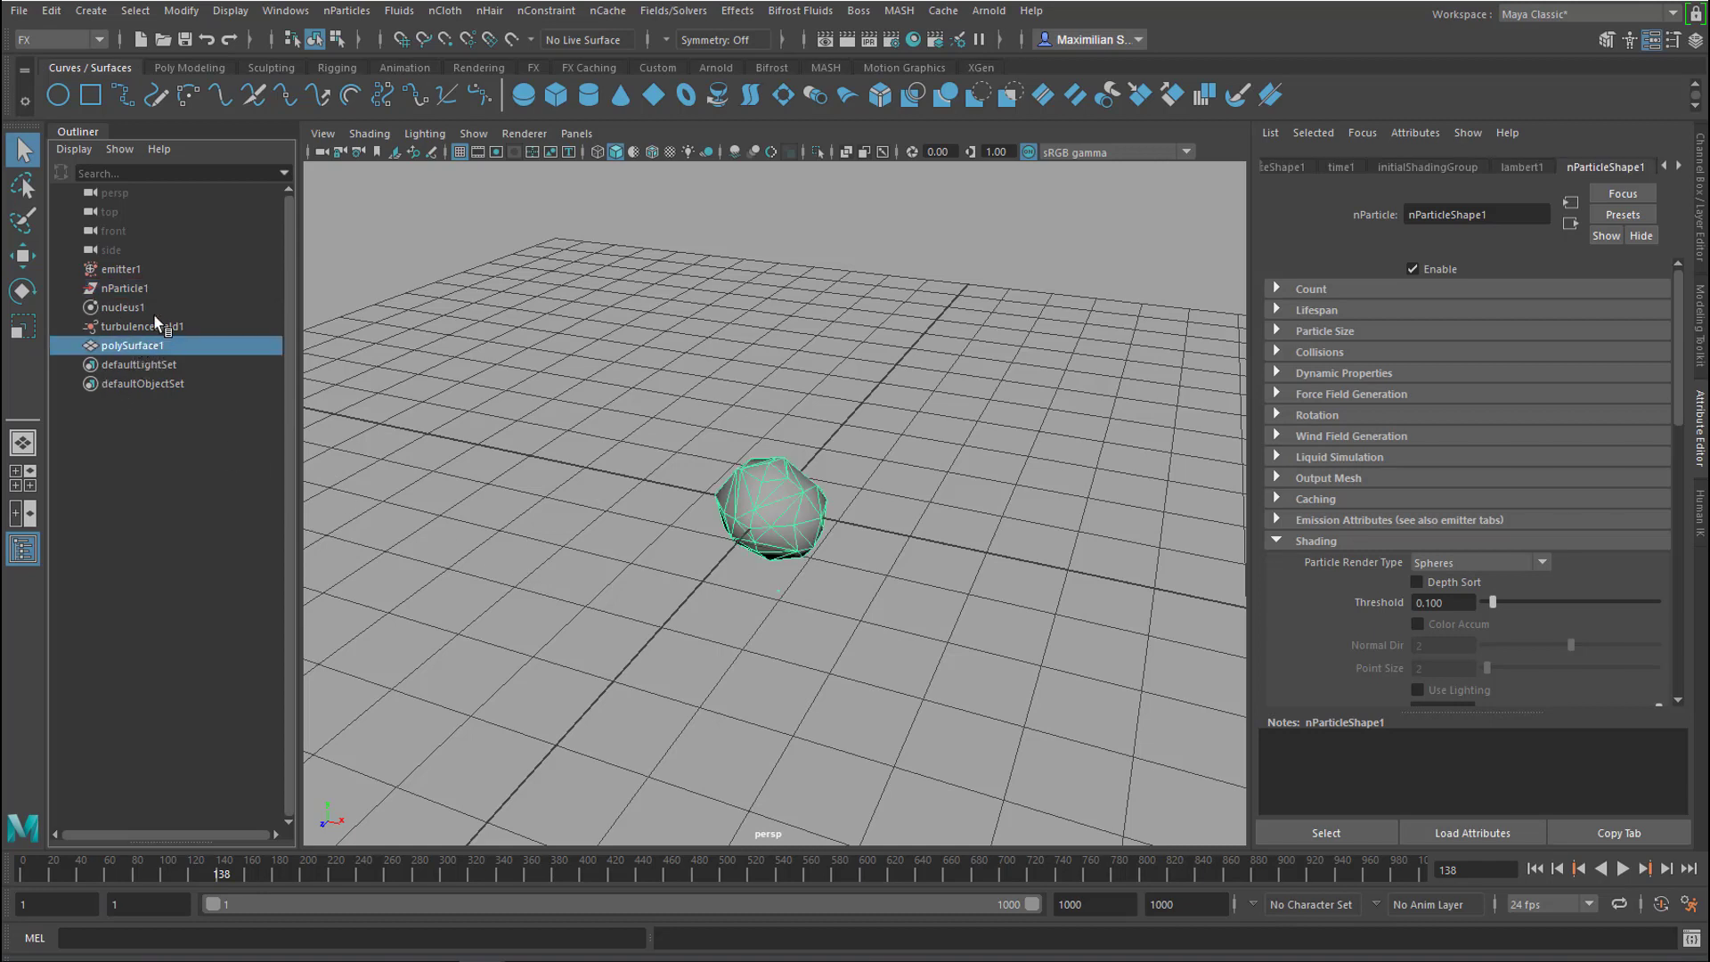
pyautogui.click(139, 288)
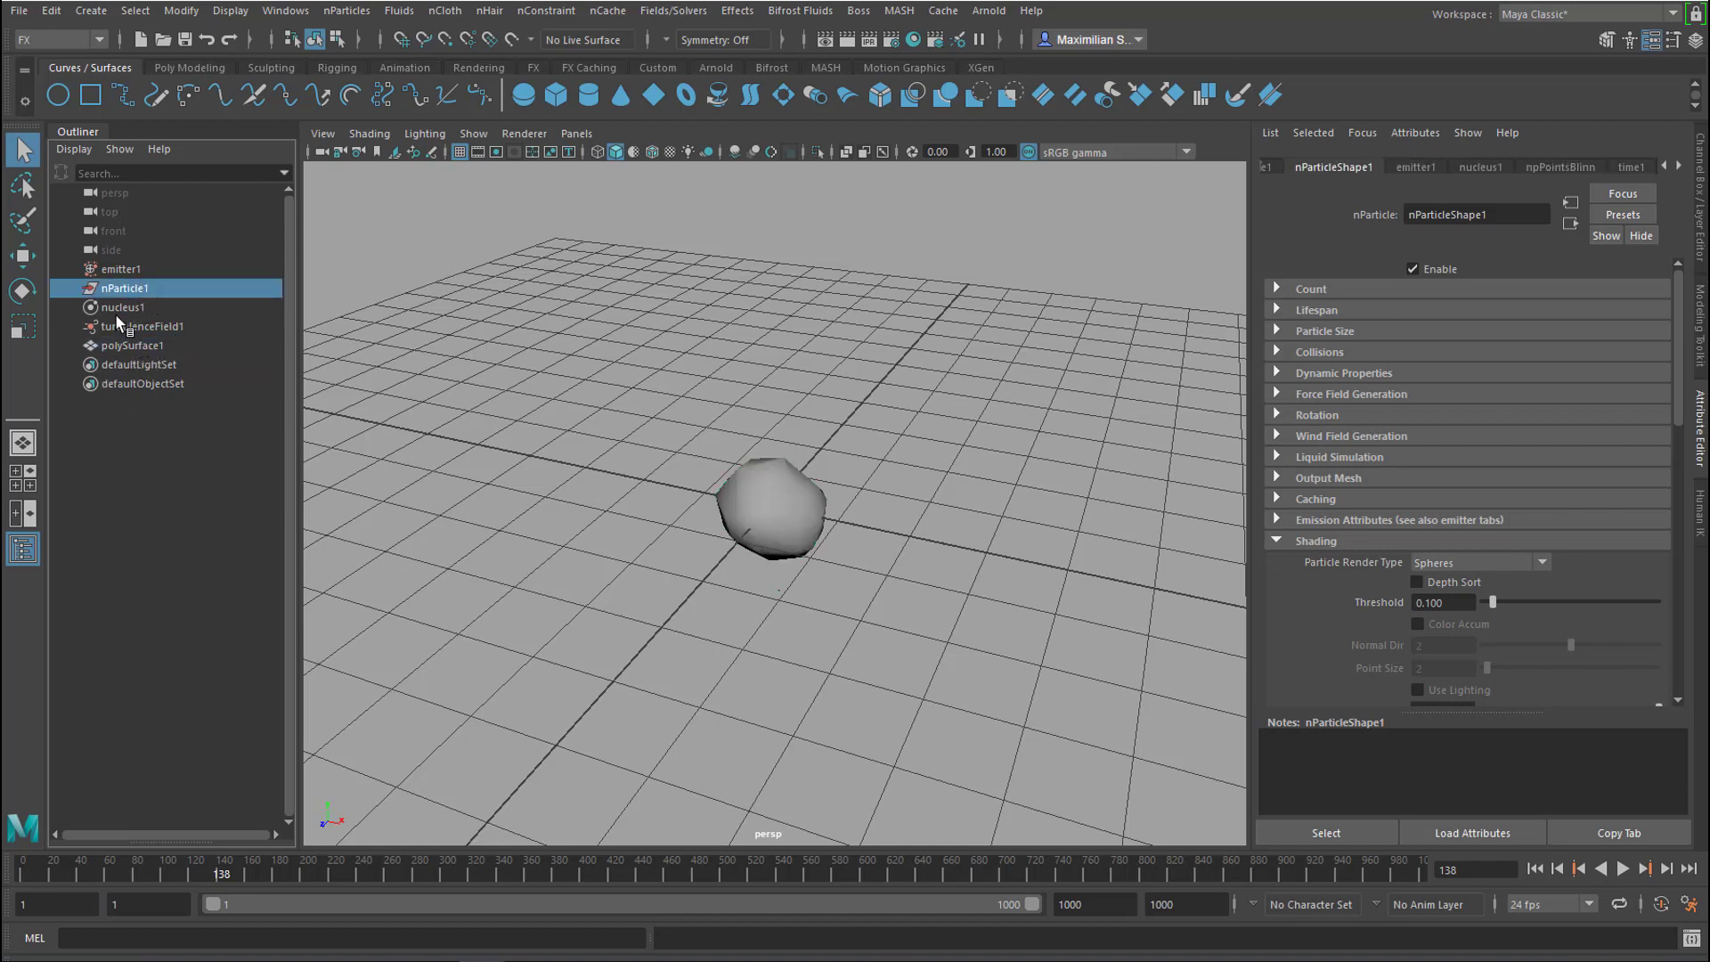
pyautogui.click(1278, 540)
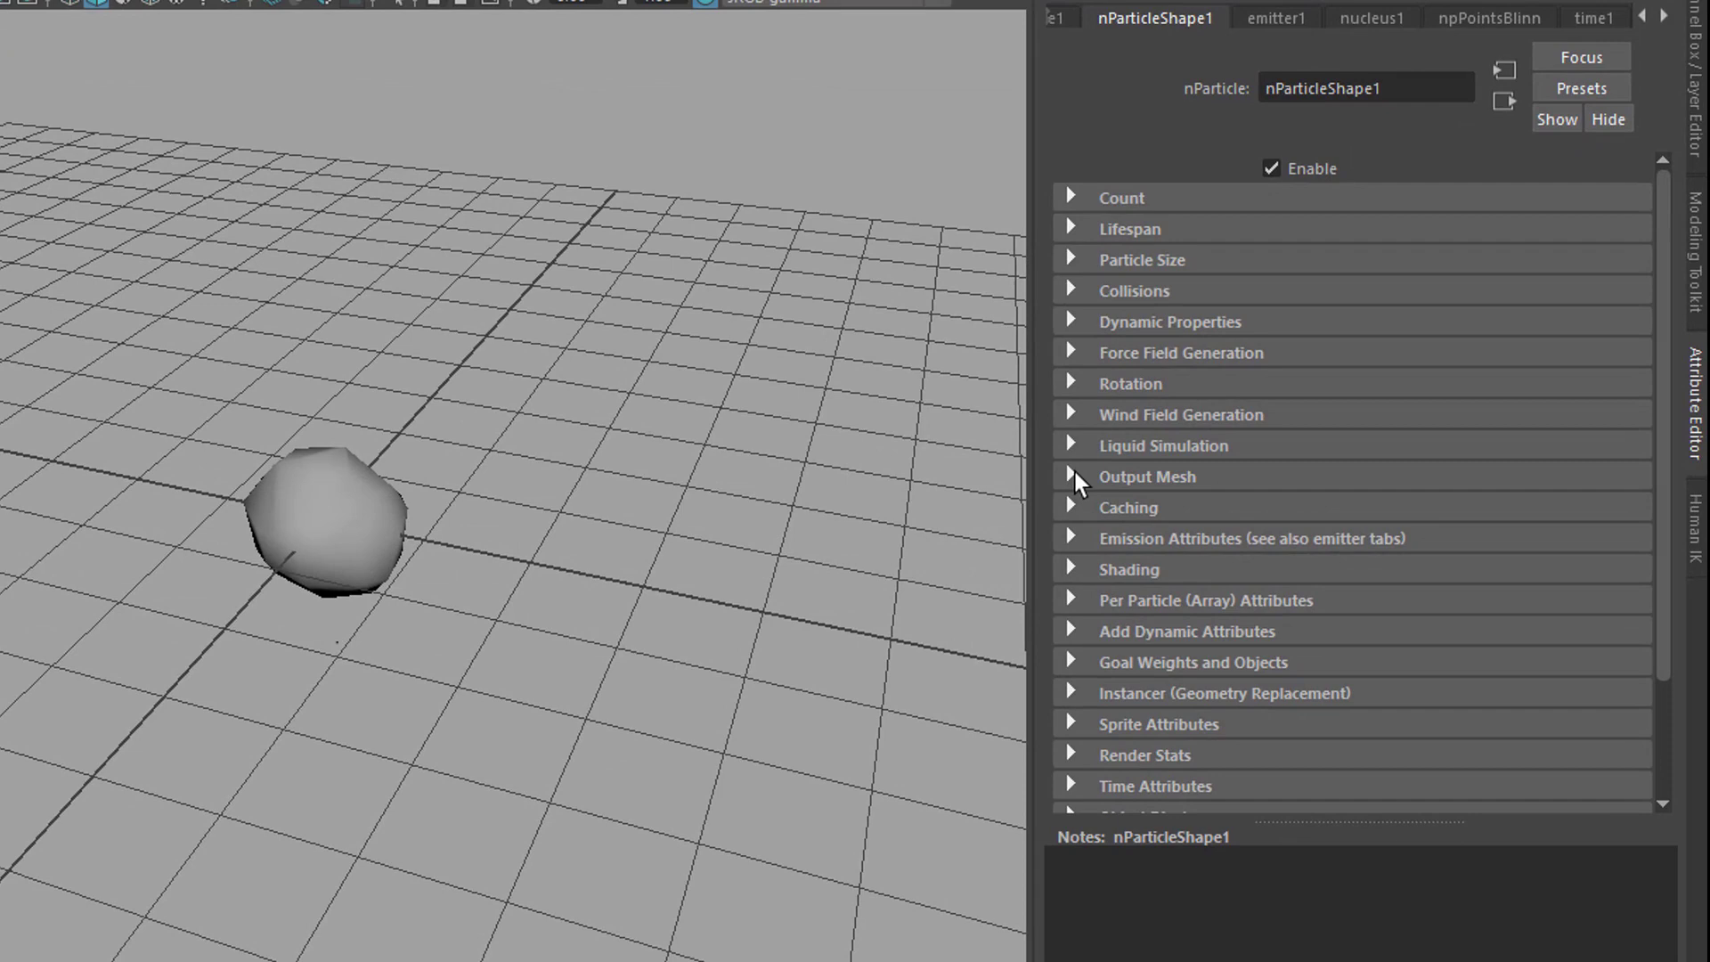
pyautogui.click(1072, 476)
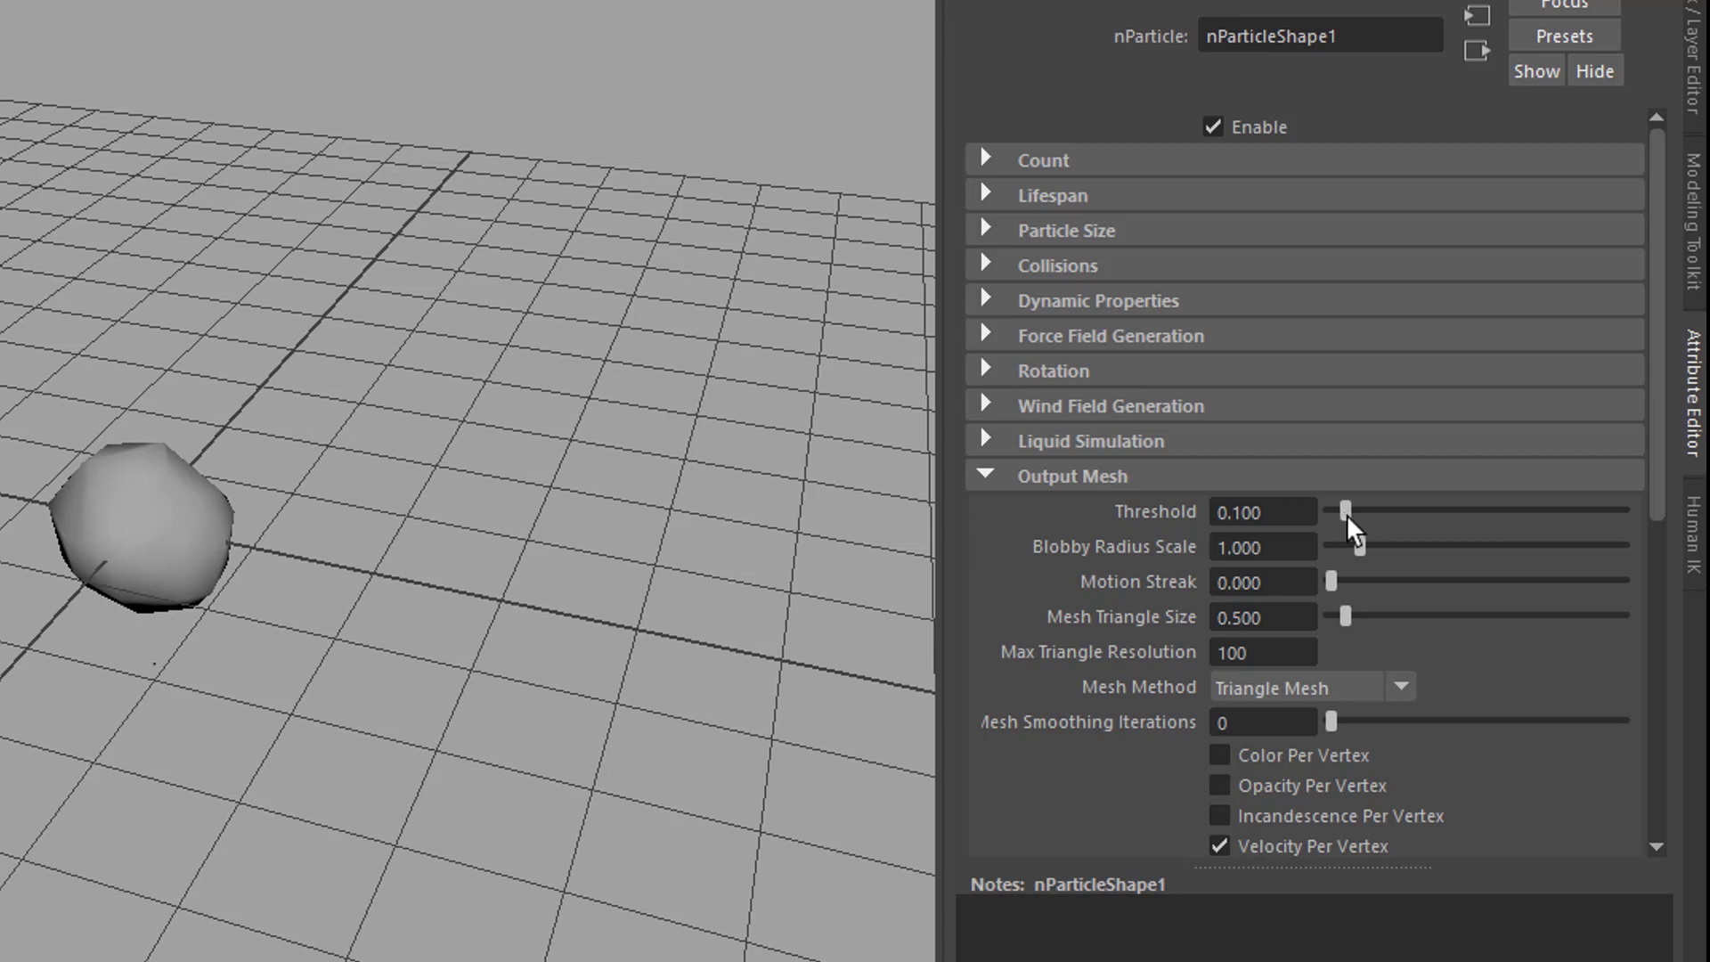
pyautogui.moveTo(1280, 525); pyautogui.dragTo(1245, 521)
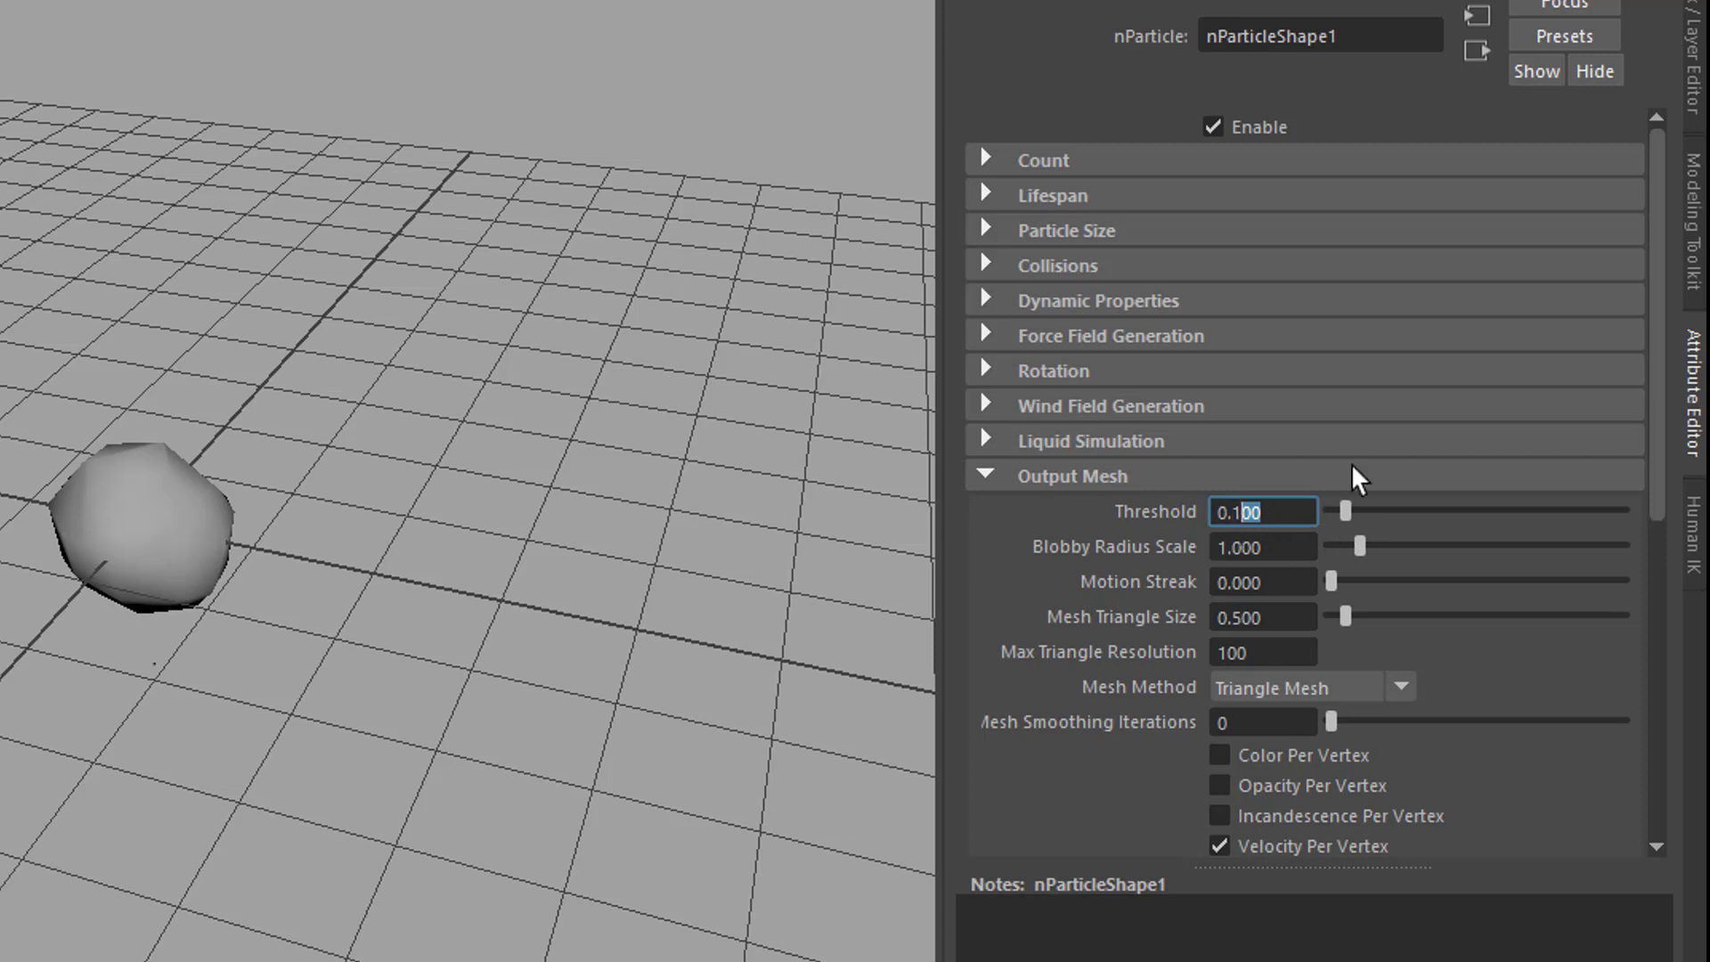
pyautogui.press('BackSpace')
pyautogui.press('BackSpace')
pyautogui.write('0')
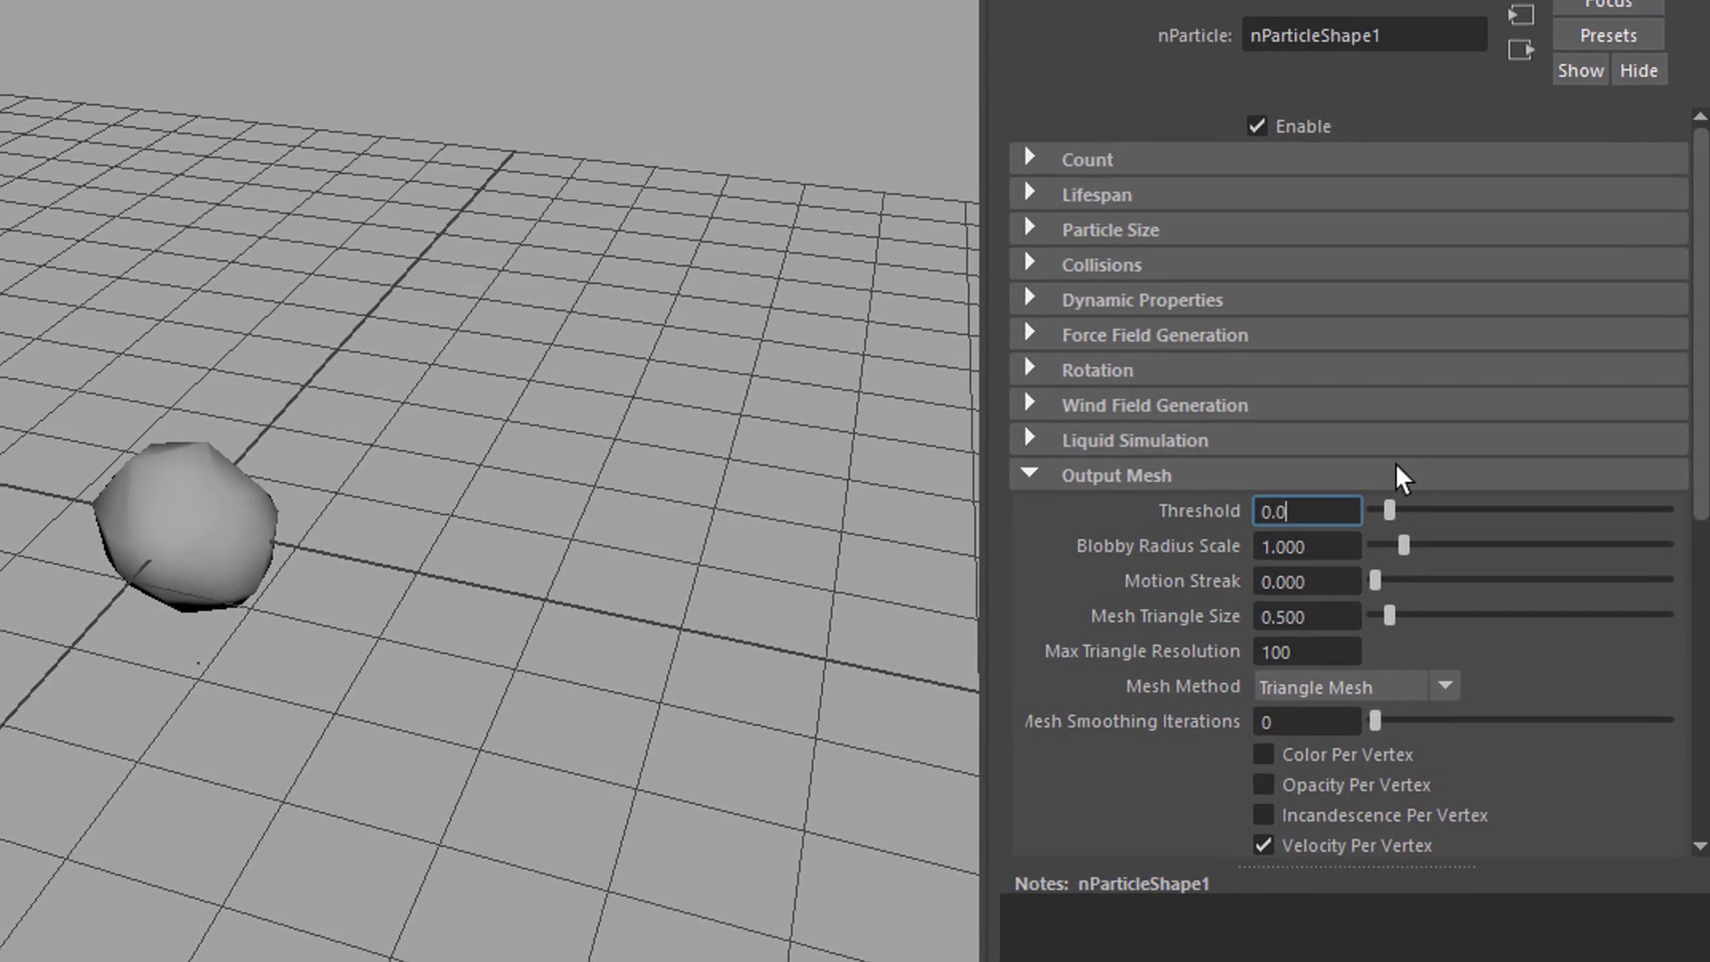
pyautogui.write('1')
pyautogui.press('Return')
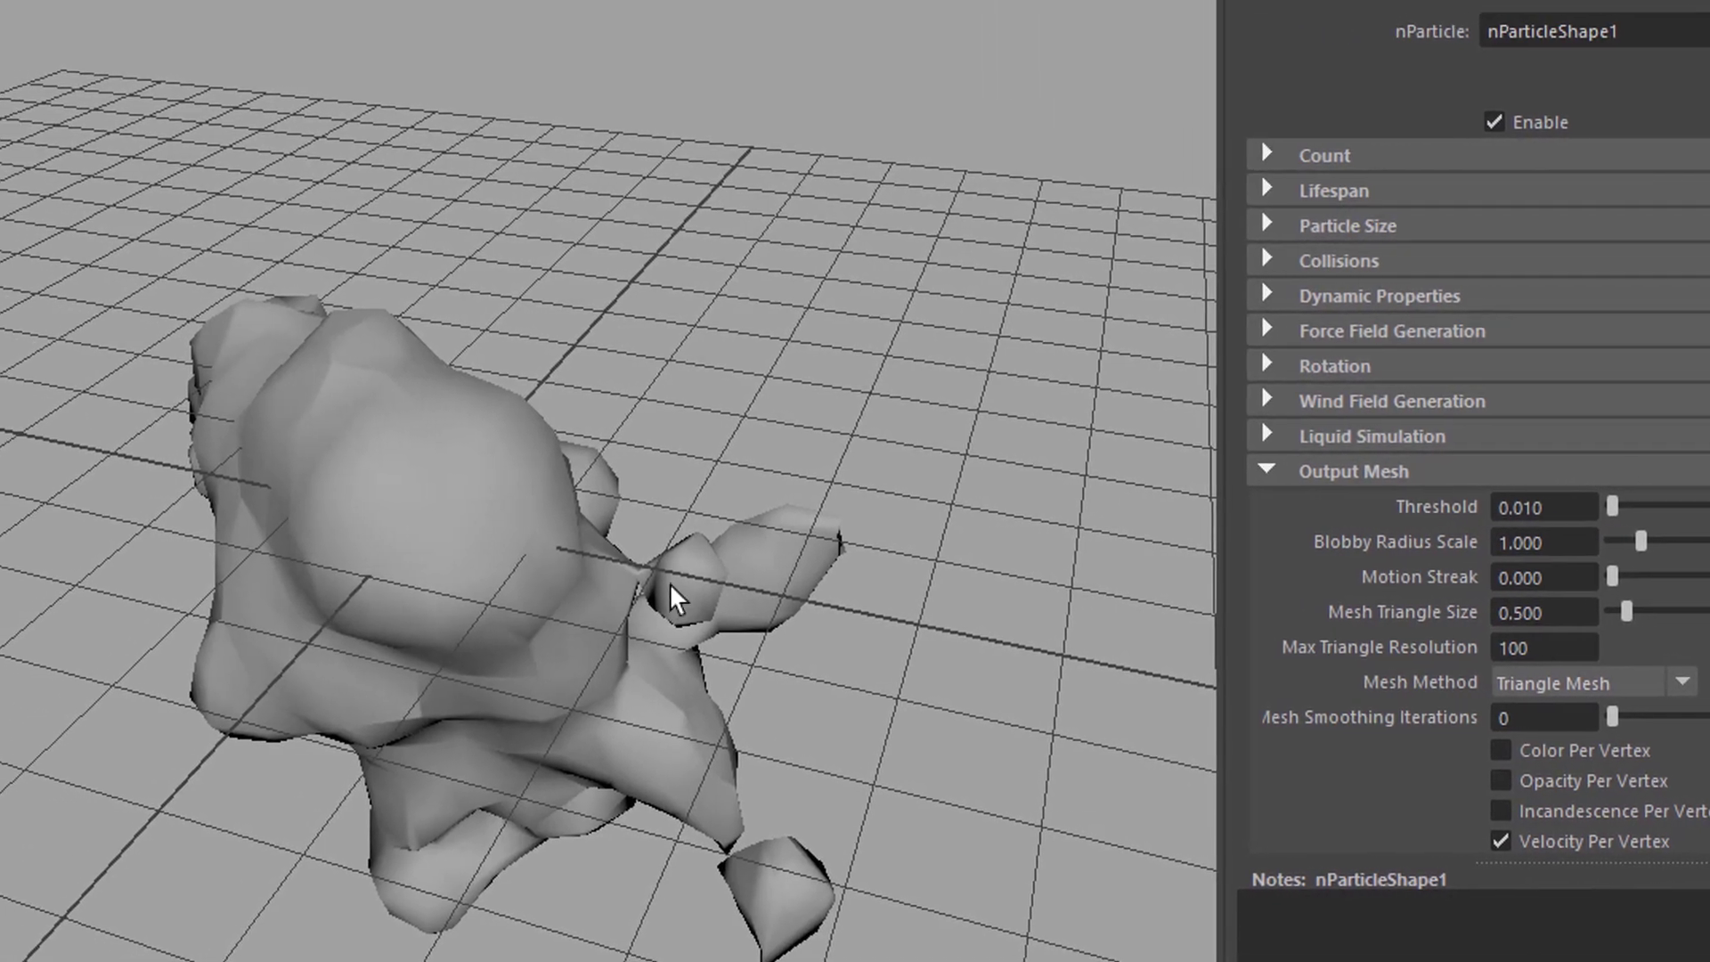
# Replay the simulation from the first frame and inspect the mesh produced by the new threshold from several angles.
pyautogui.keyDown('alt'); pyautogui.moveTo(668, 592); pyautogui.dragTo(782, 650); pyautogui.keyUp('alt')
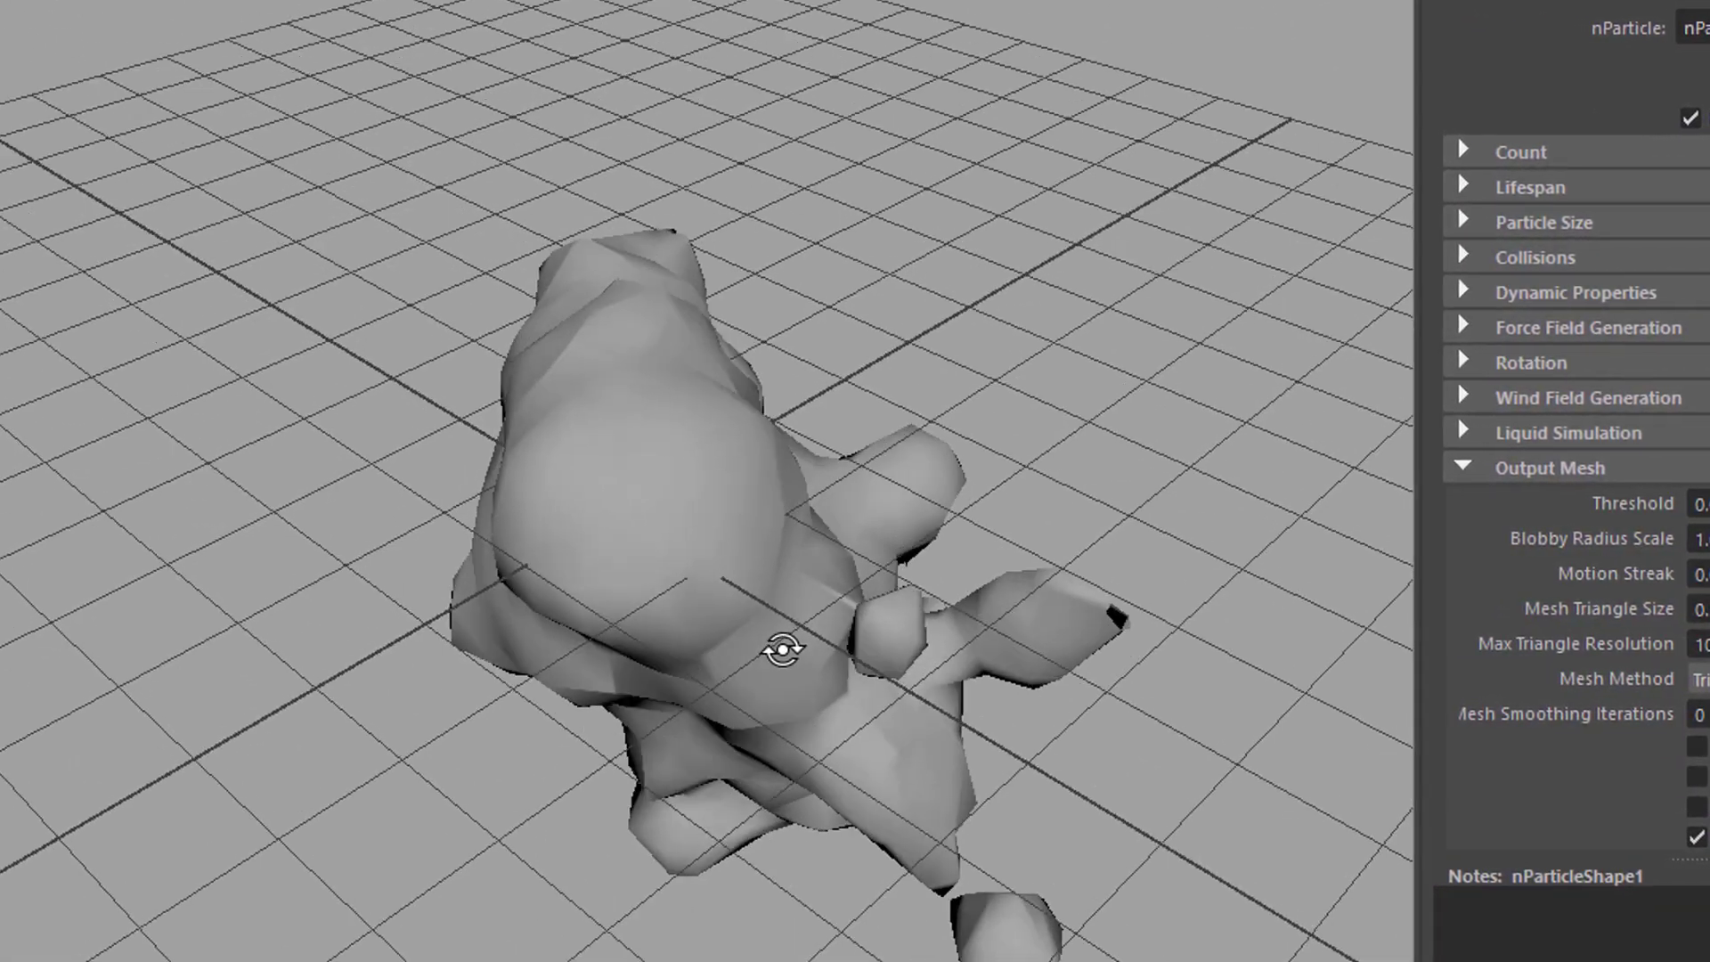
pyautogui.hotkey('alt', 'shift', 'v')
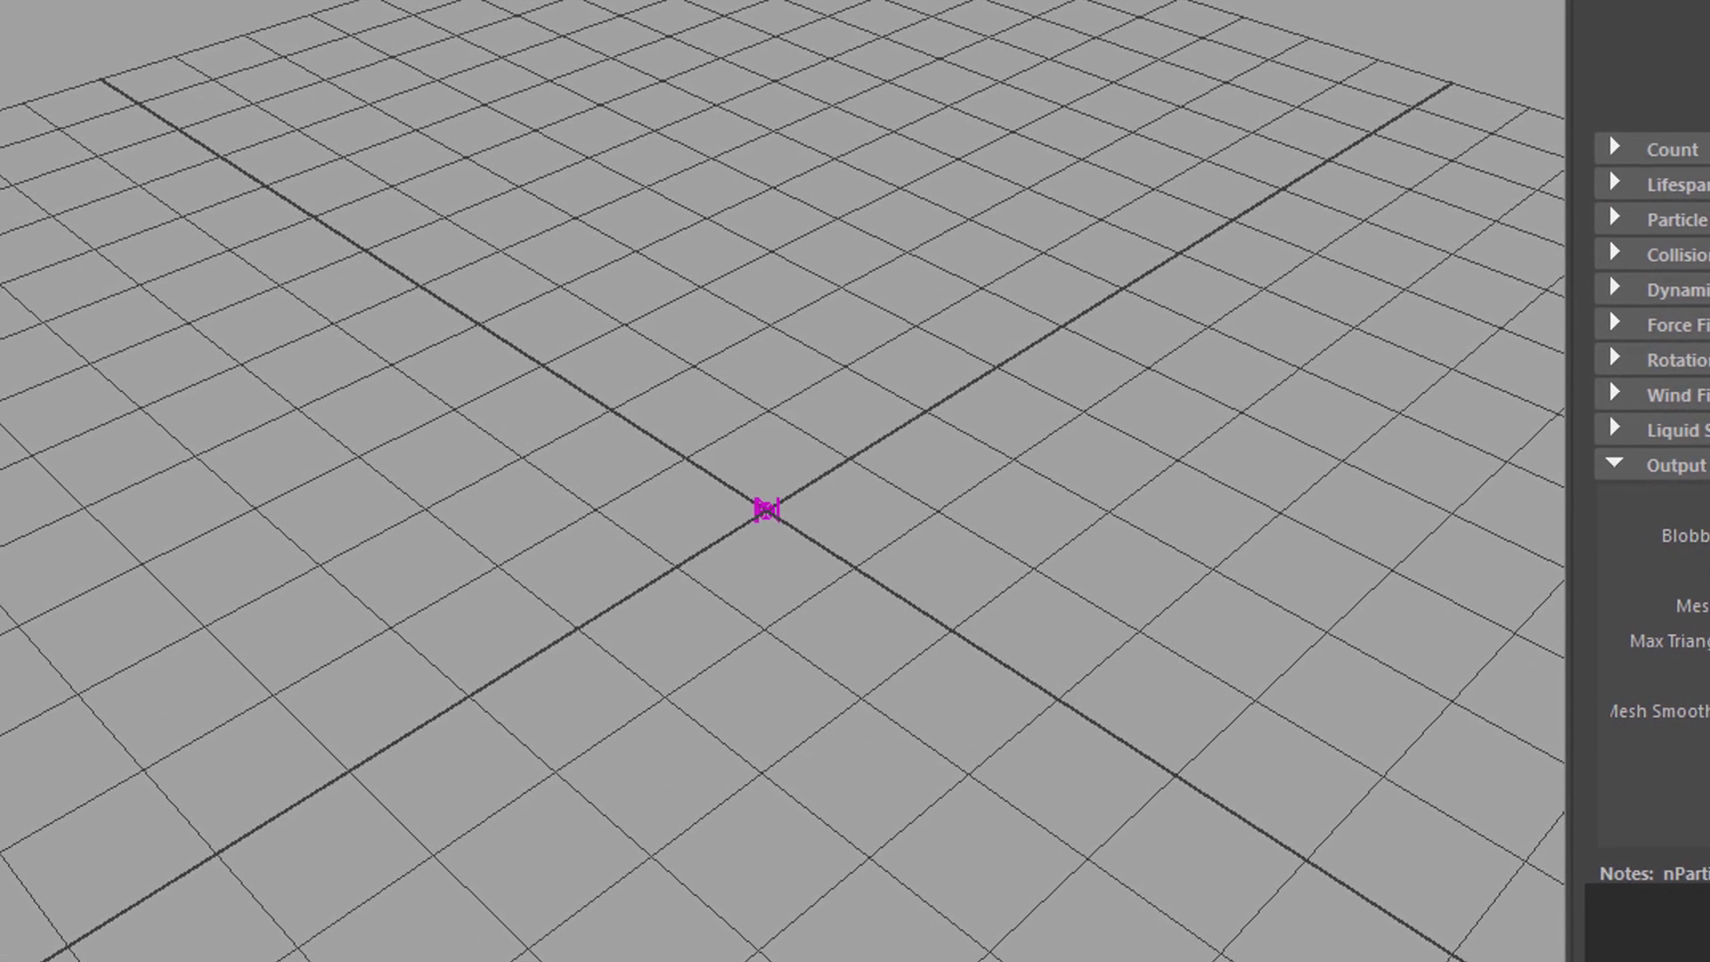
pyautogui.hotkey('alt', 'v')
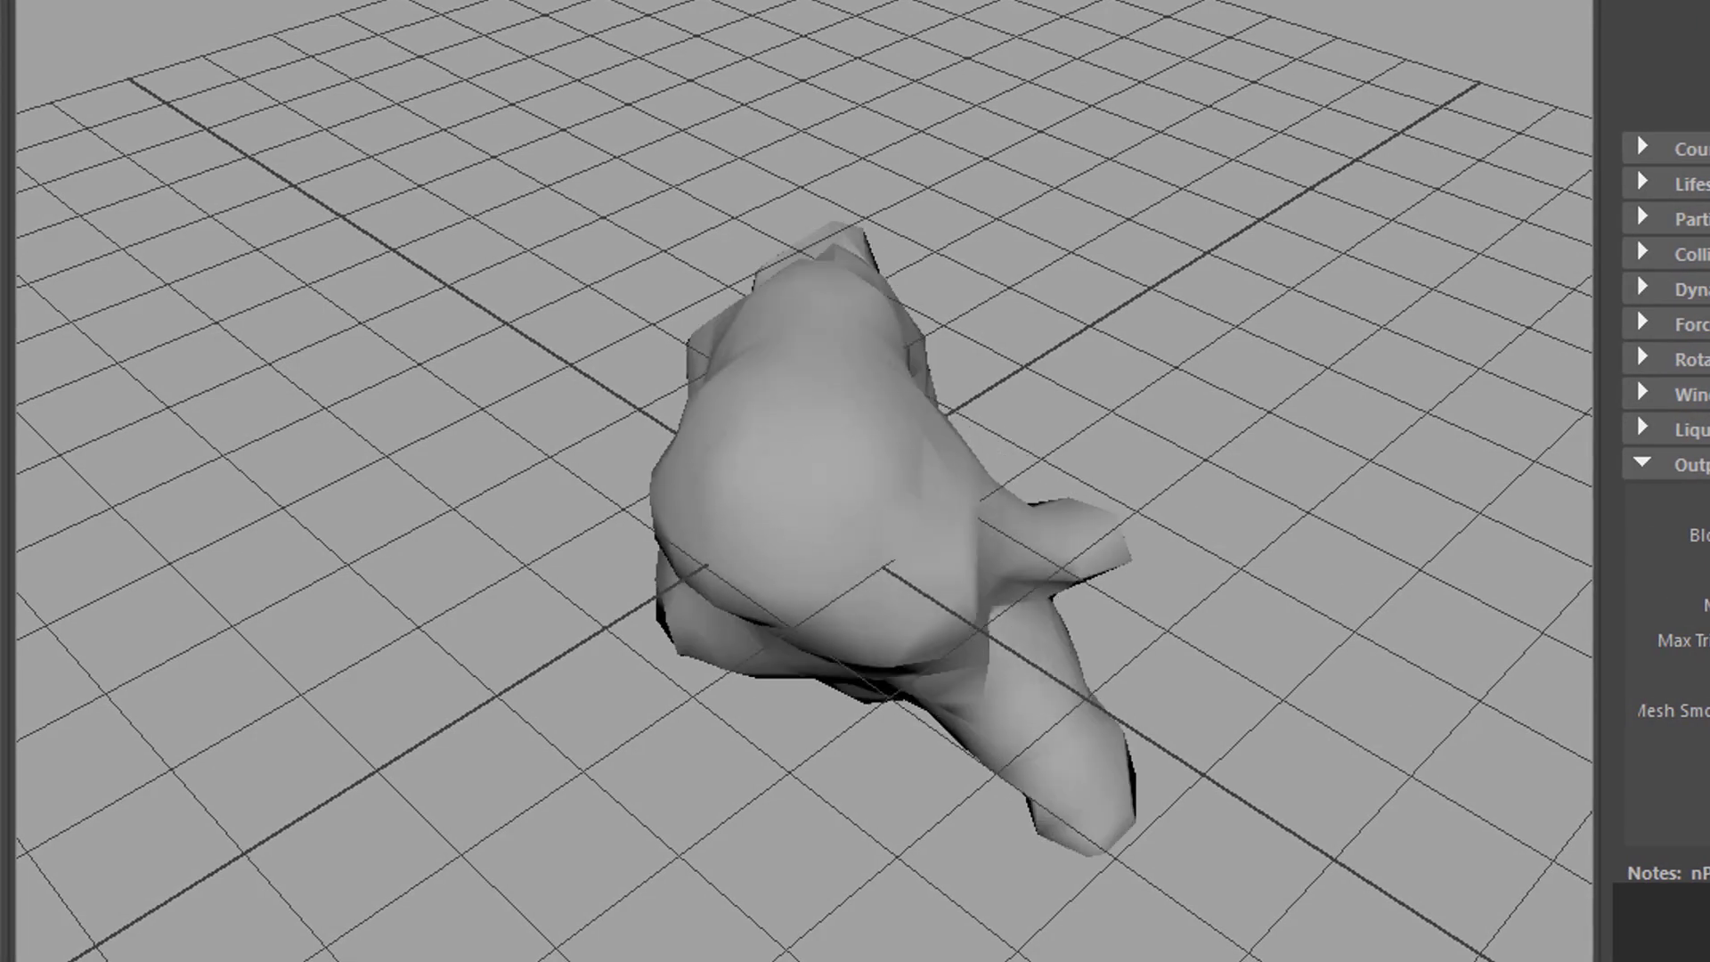
pyautogui.keyDown('alt'); pyautogui.moveTo(1314, 910); pyautogui.dragTo(1595, 664); pyautogui.keyUp('alt')
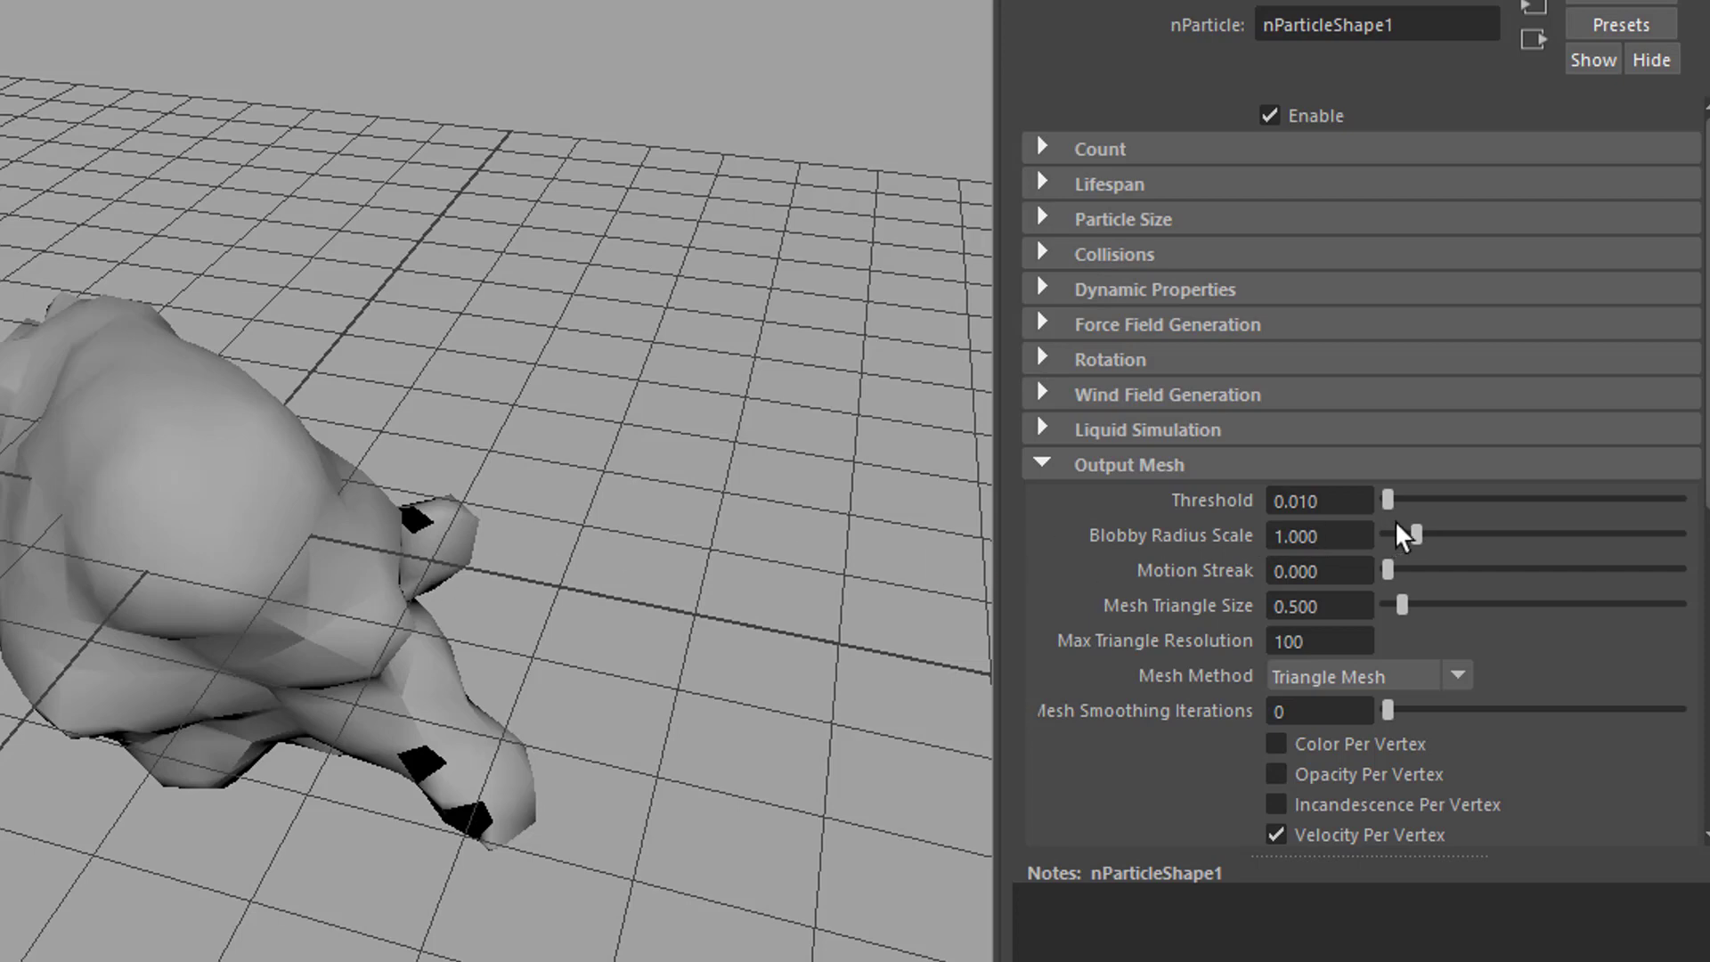
# Set the output mesh's Blobby Radius Scale to 0.440 and Threshold to 0.000, and replay the simulation from the start.
pyautogui.moveTo(1419, 536); pyautogui.dragTo(1400, 540)
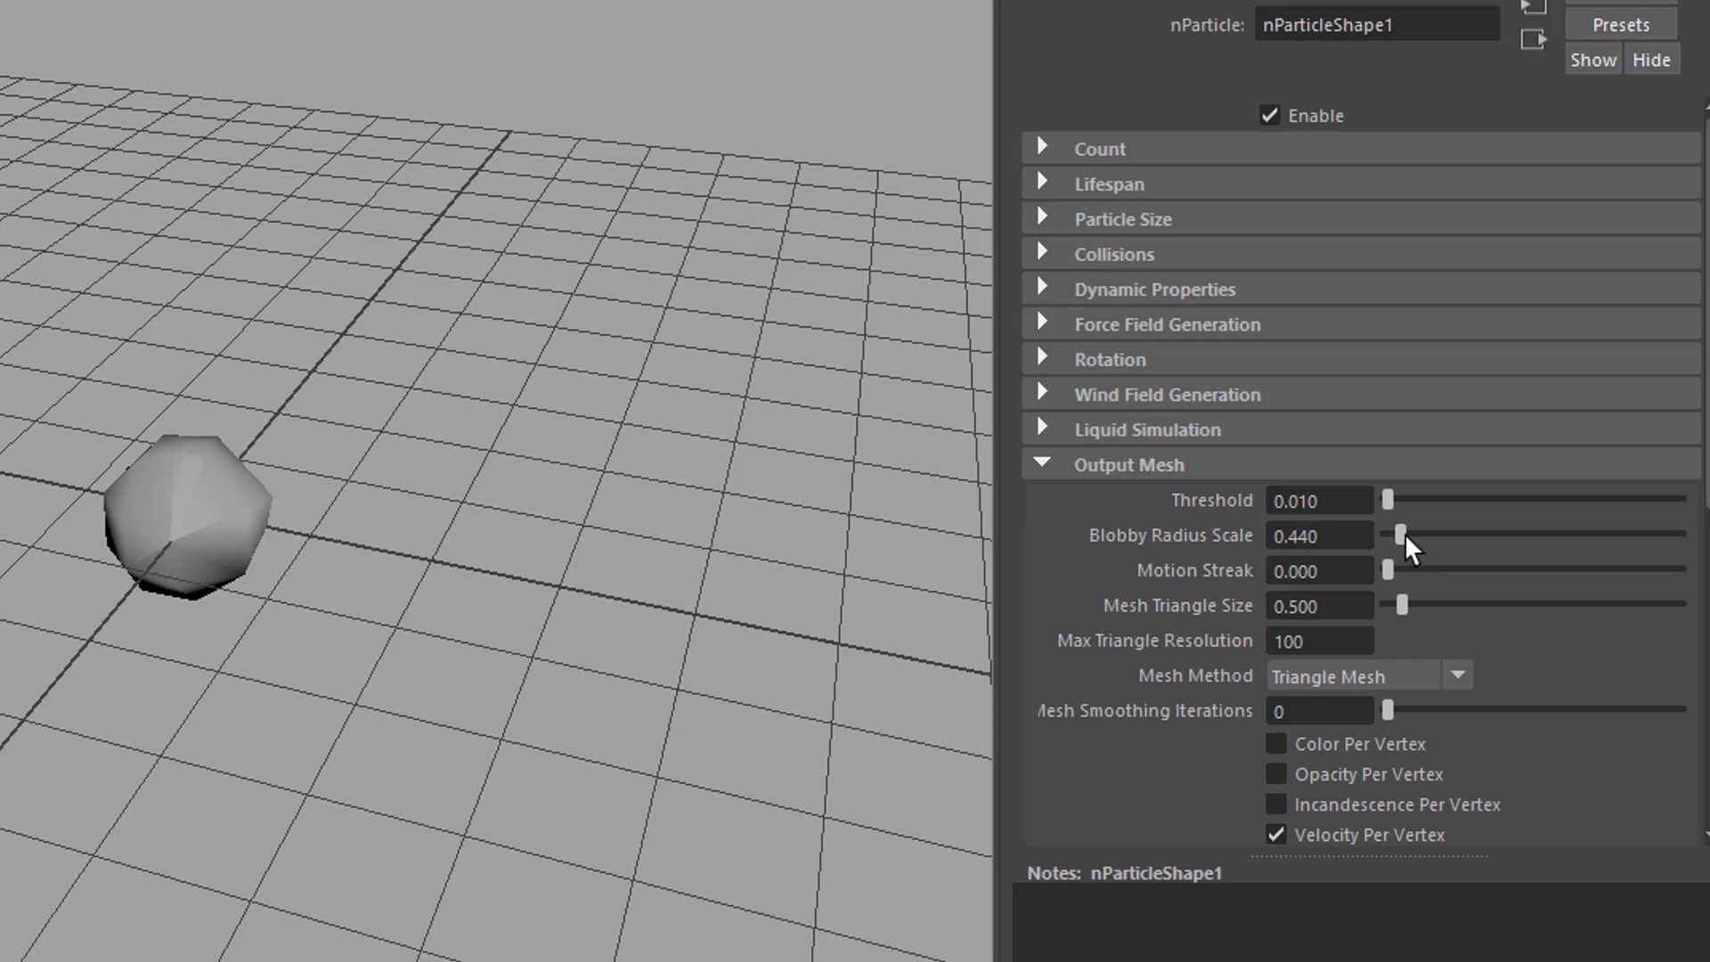
pyautogui.moveTo(1391, 501); pyautogui.dragTo(1385, 504)
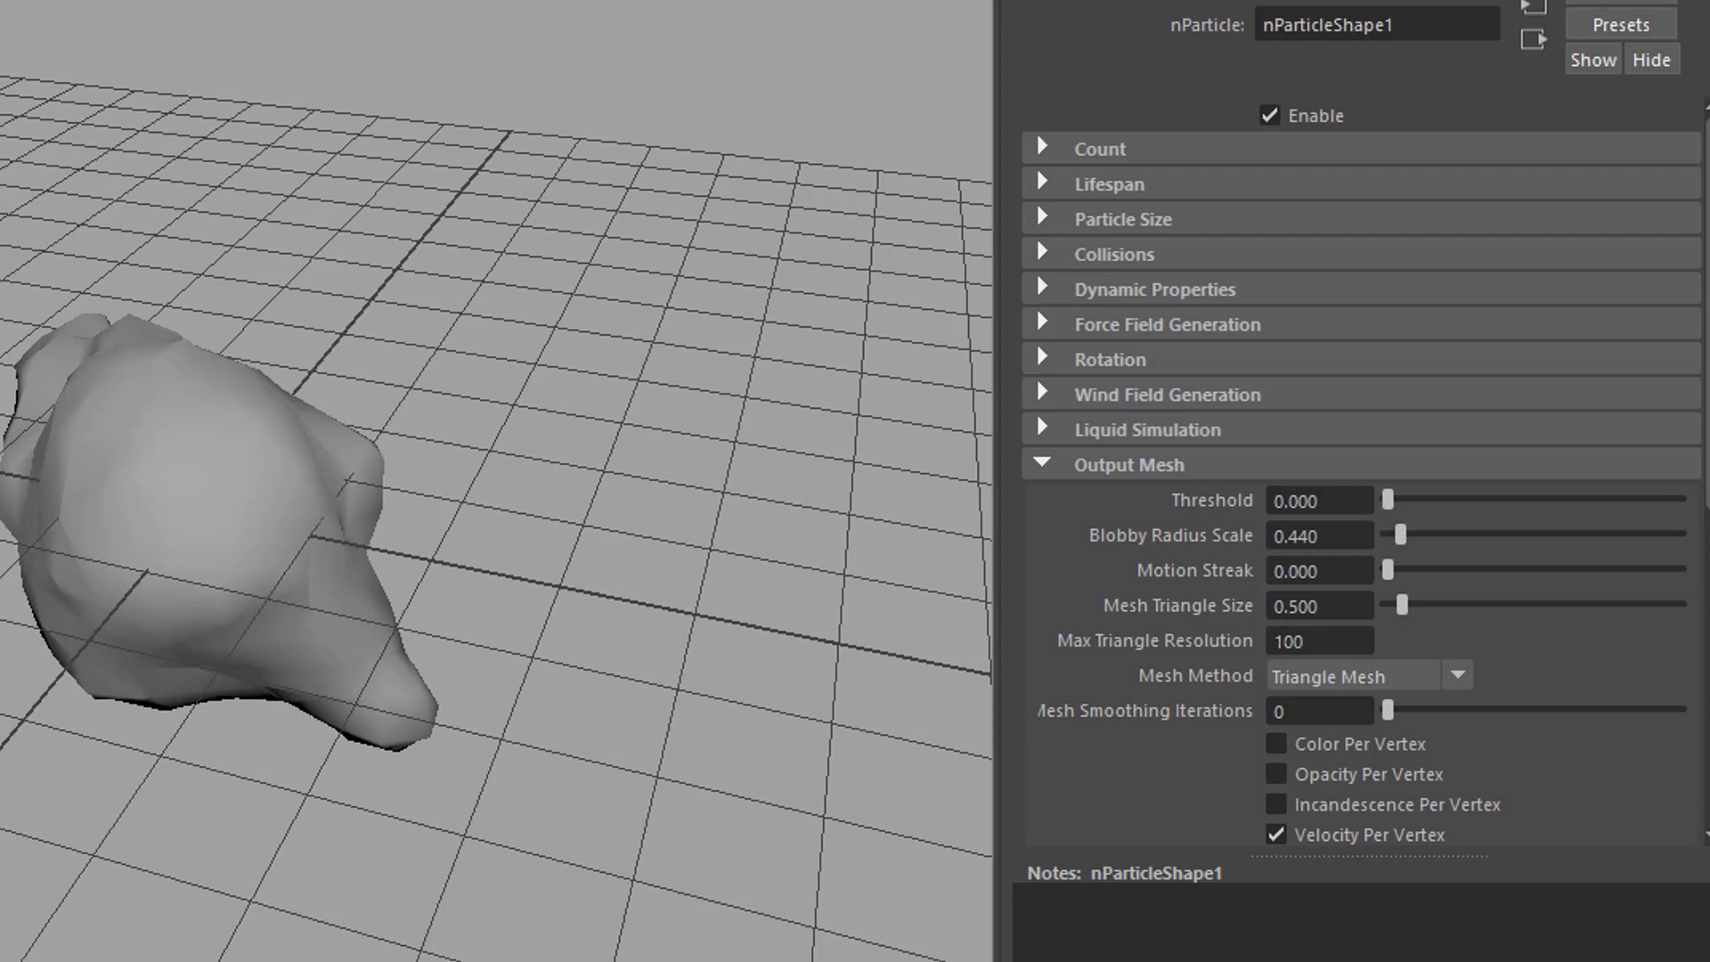
pyautogui.hotkey('alt', 'shift', 'v')
pyautogui.hotkey('alt', 'v')
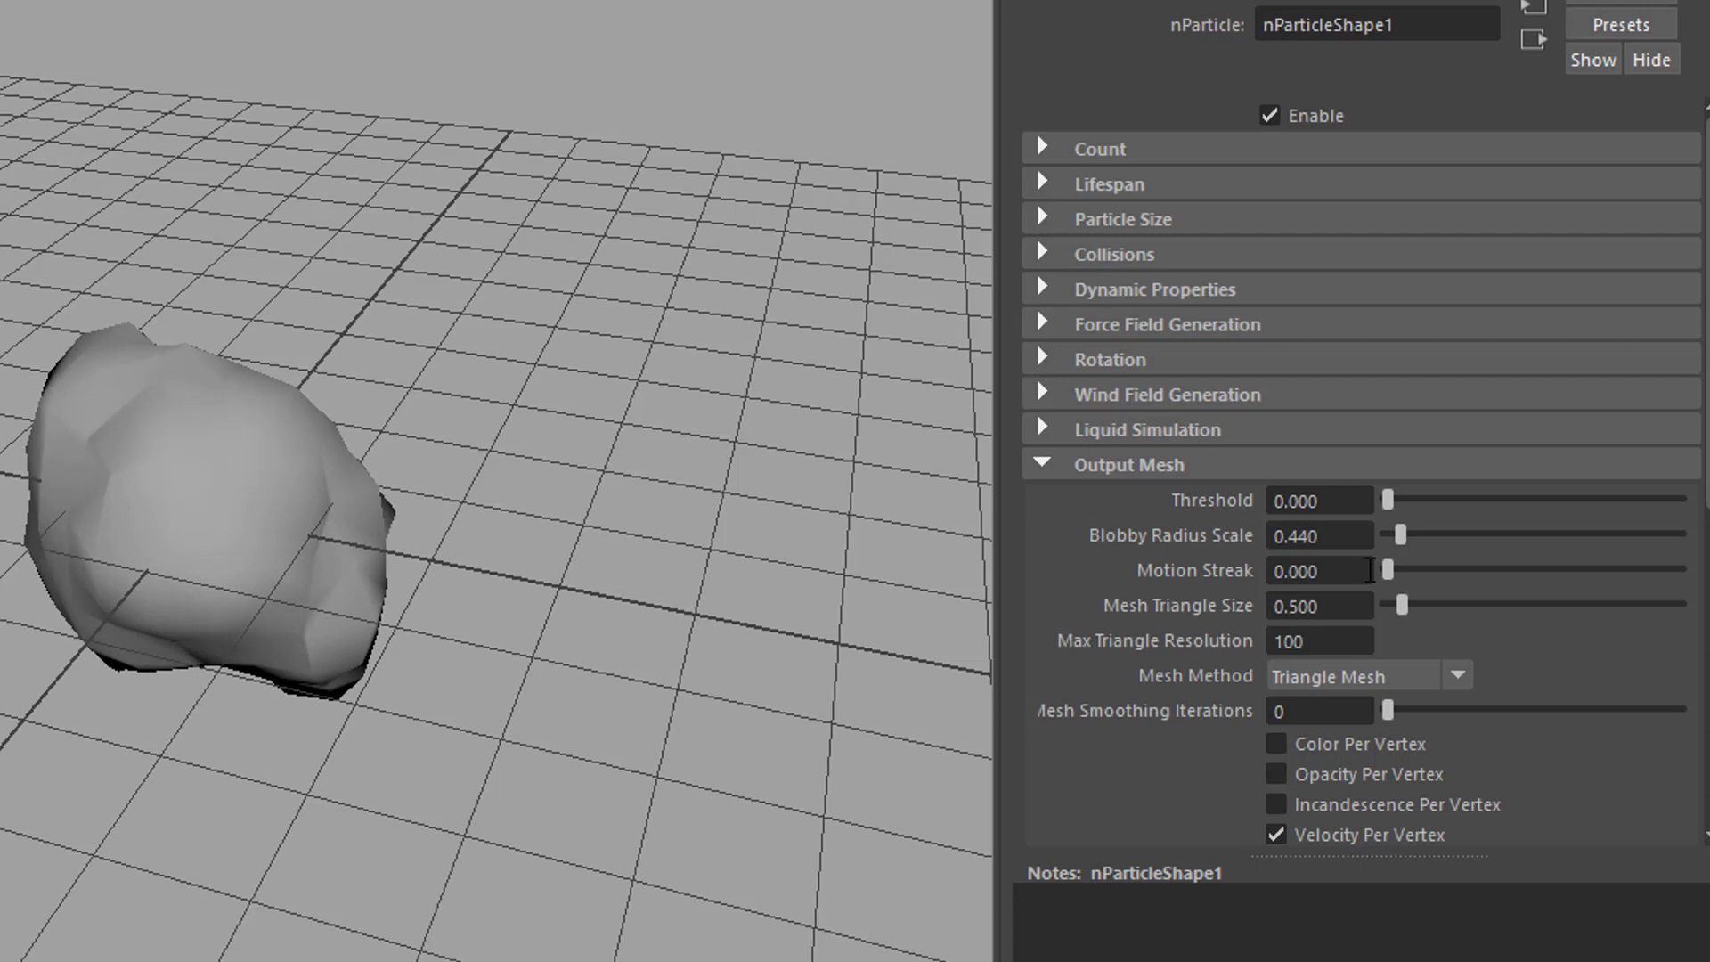
# Set the output mesh's Blobby Radius Scale to 0.385, Motion Streak to 0.165 and Mesh Triangle Size to 0.110.
pyautogui.moveTo(1396, 531)
pyautogui.mouseDown()
pyautogui.moveTo(1387, 542)
pyautogui.moveTo(1585, 543)
pyautogui.moveTo(1396, 577)
pyautogui.mouseUp()
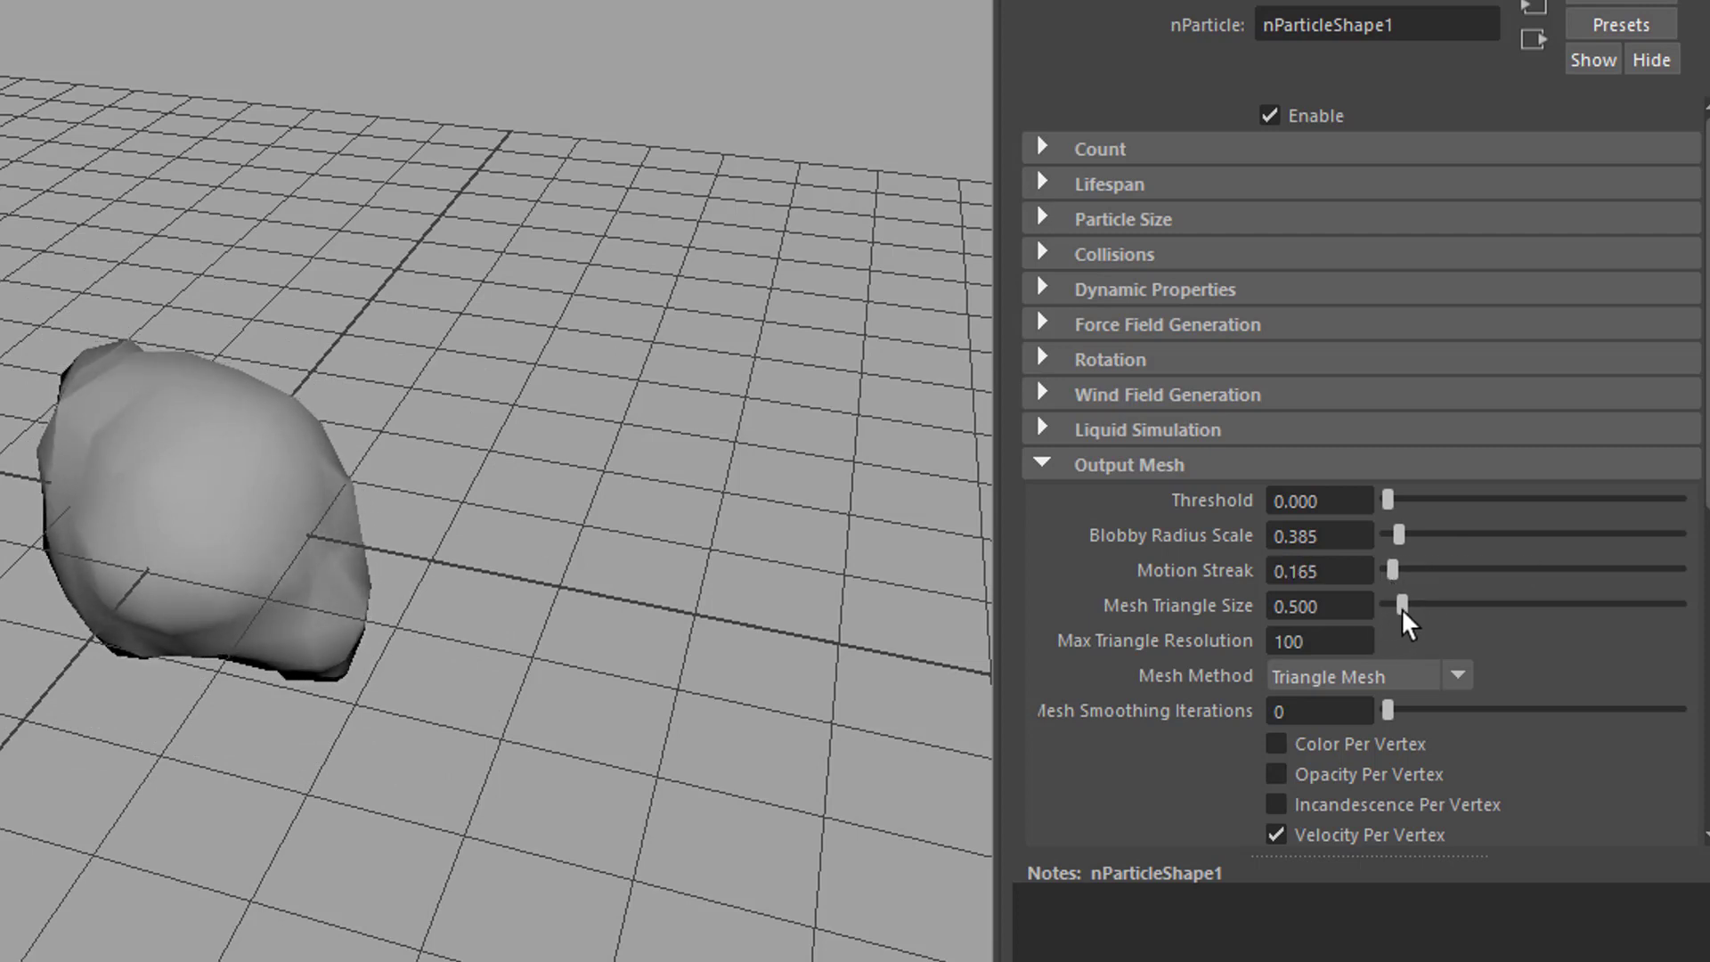
pyautogui.moveTo(1402, 607)
pyautogui.mouseDown()
pyautogui.moveTo(1446, 598)
pyautogui.moveTo(1388, 617)
pyautogui.mouseUp()
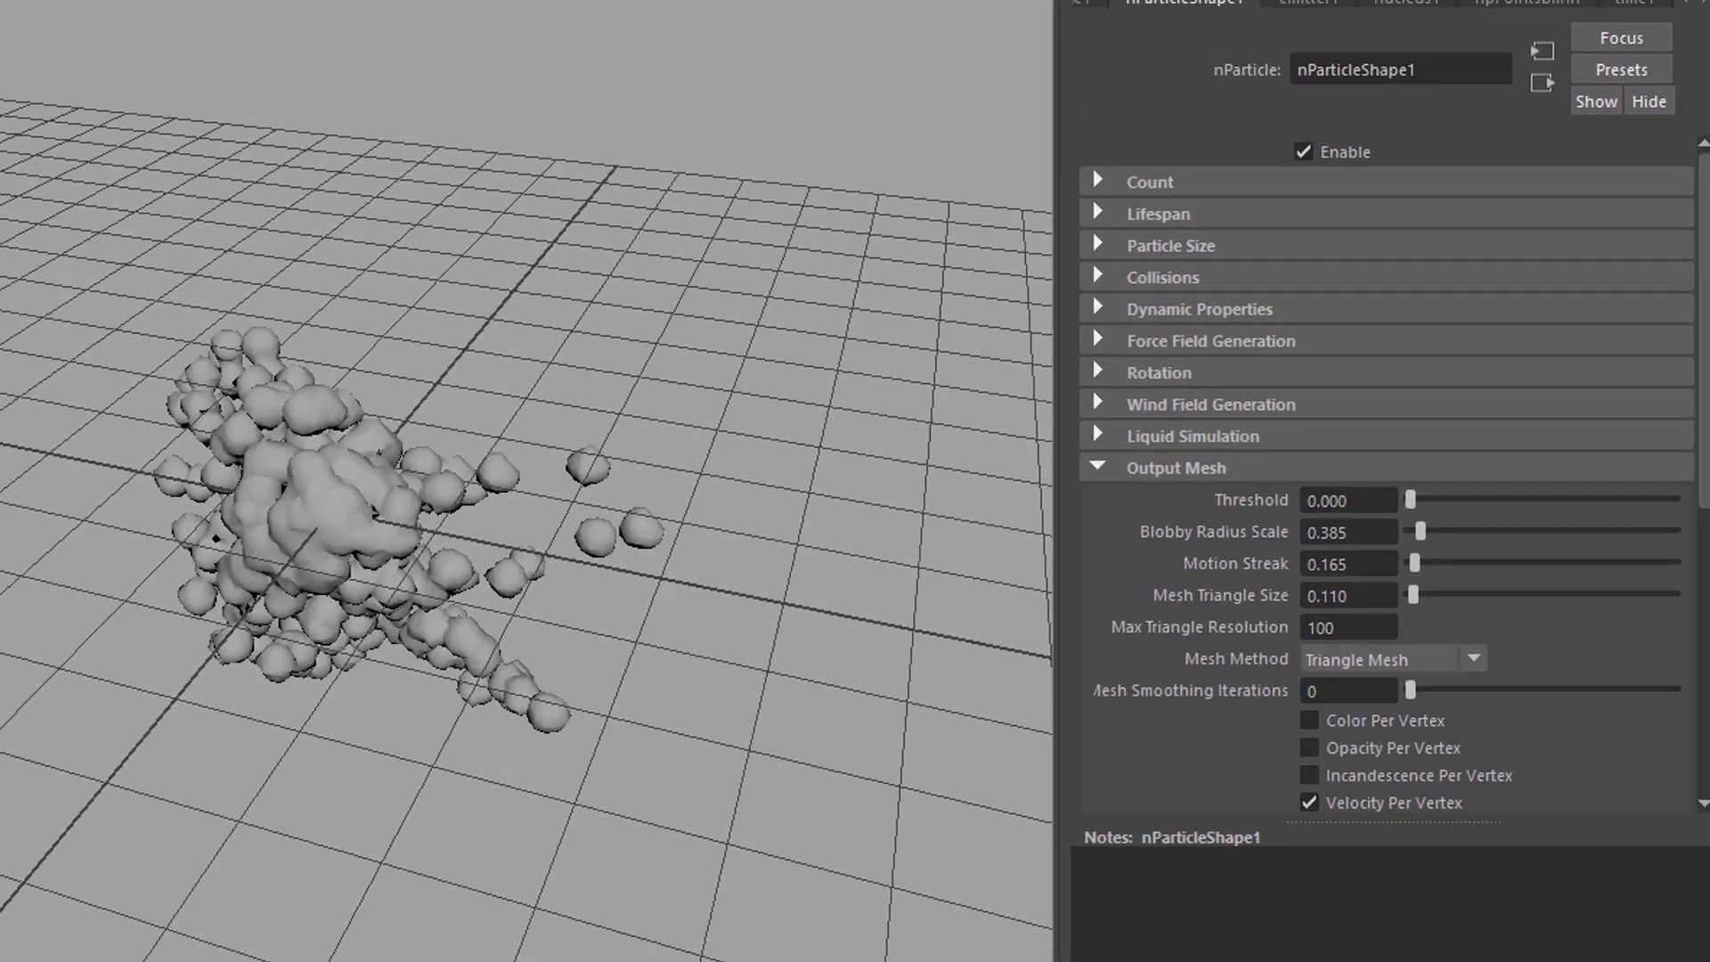
pyautogui.keyDown('alt'); pyautogui.moveTo(820, 649); pyautogui.dragTo(984, 681); pyautogui.keyUp('alt')
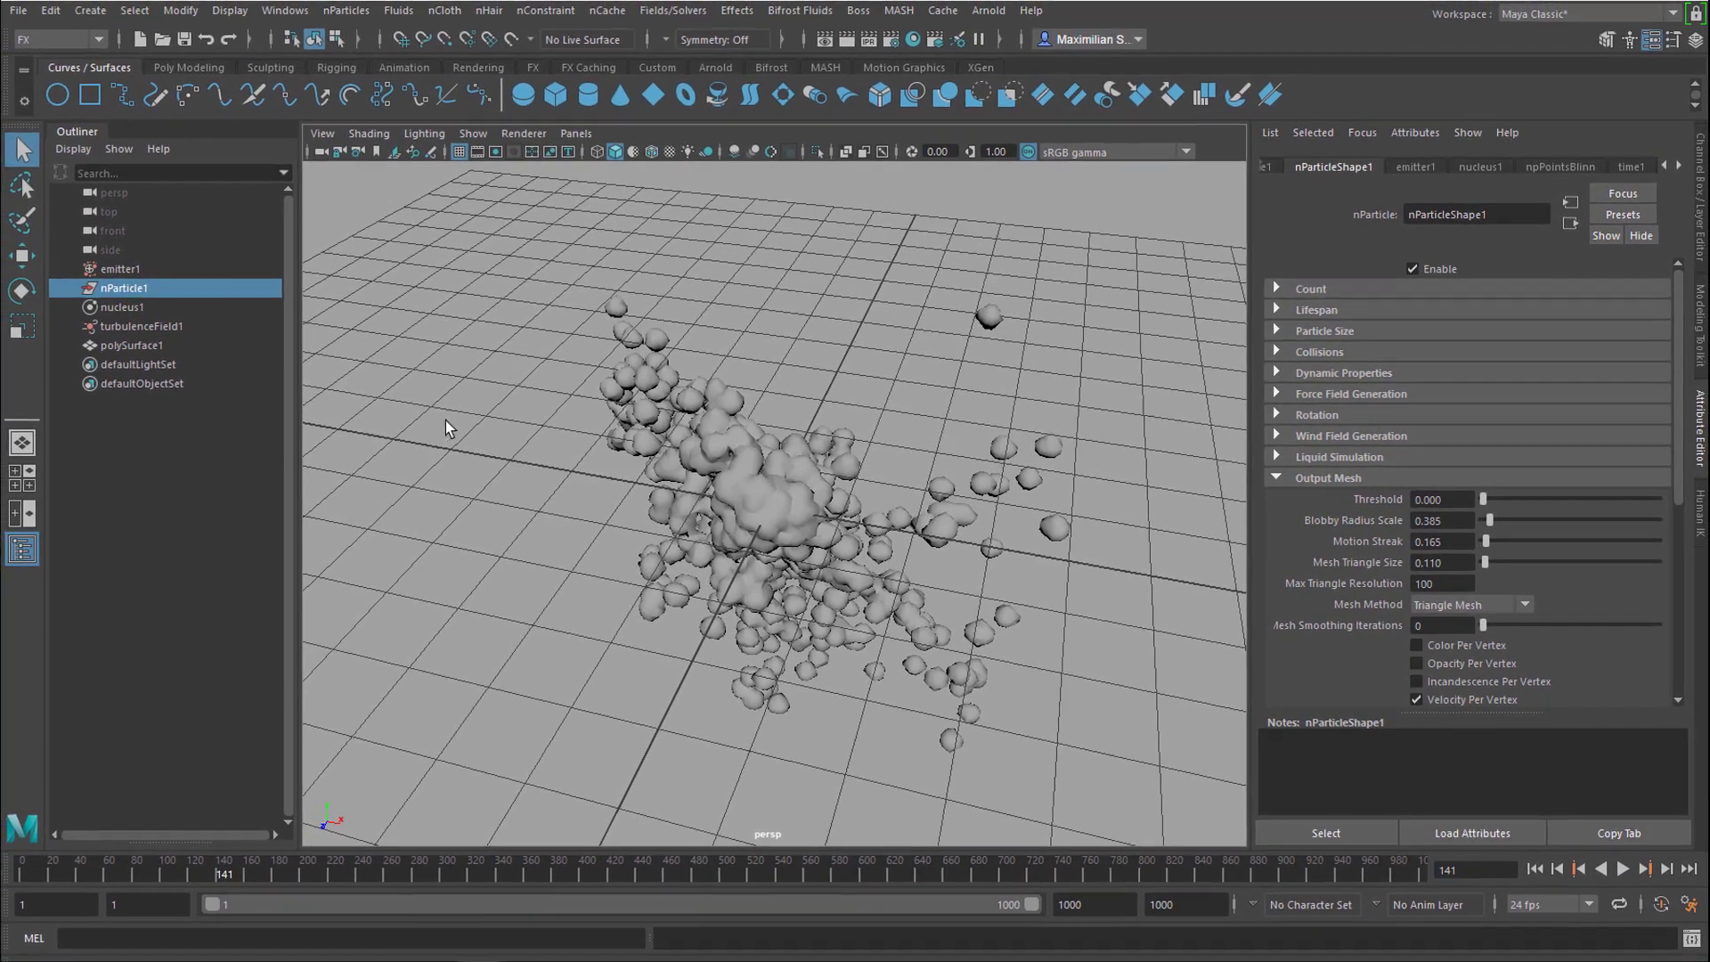
# Assign a new Arnold aiStandardSurface material to the polySurface1 mesh.
pyautogui.click(787, 495)
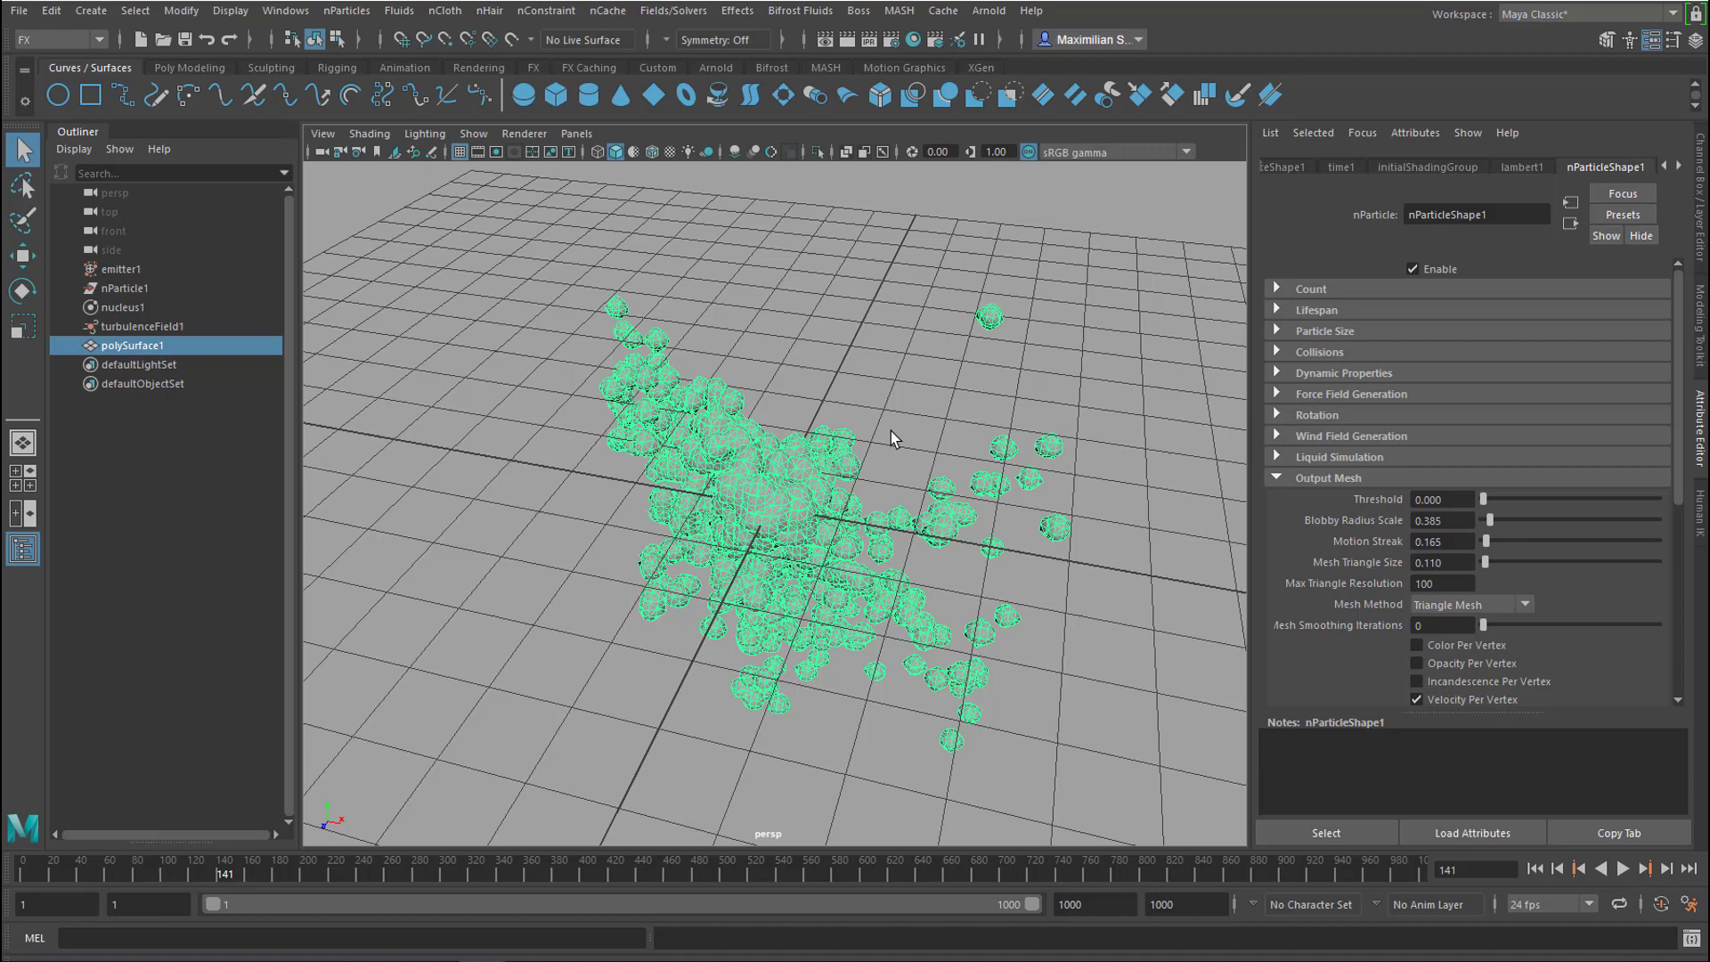
pyautogui.rightClick(770, 475)
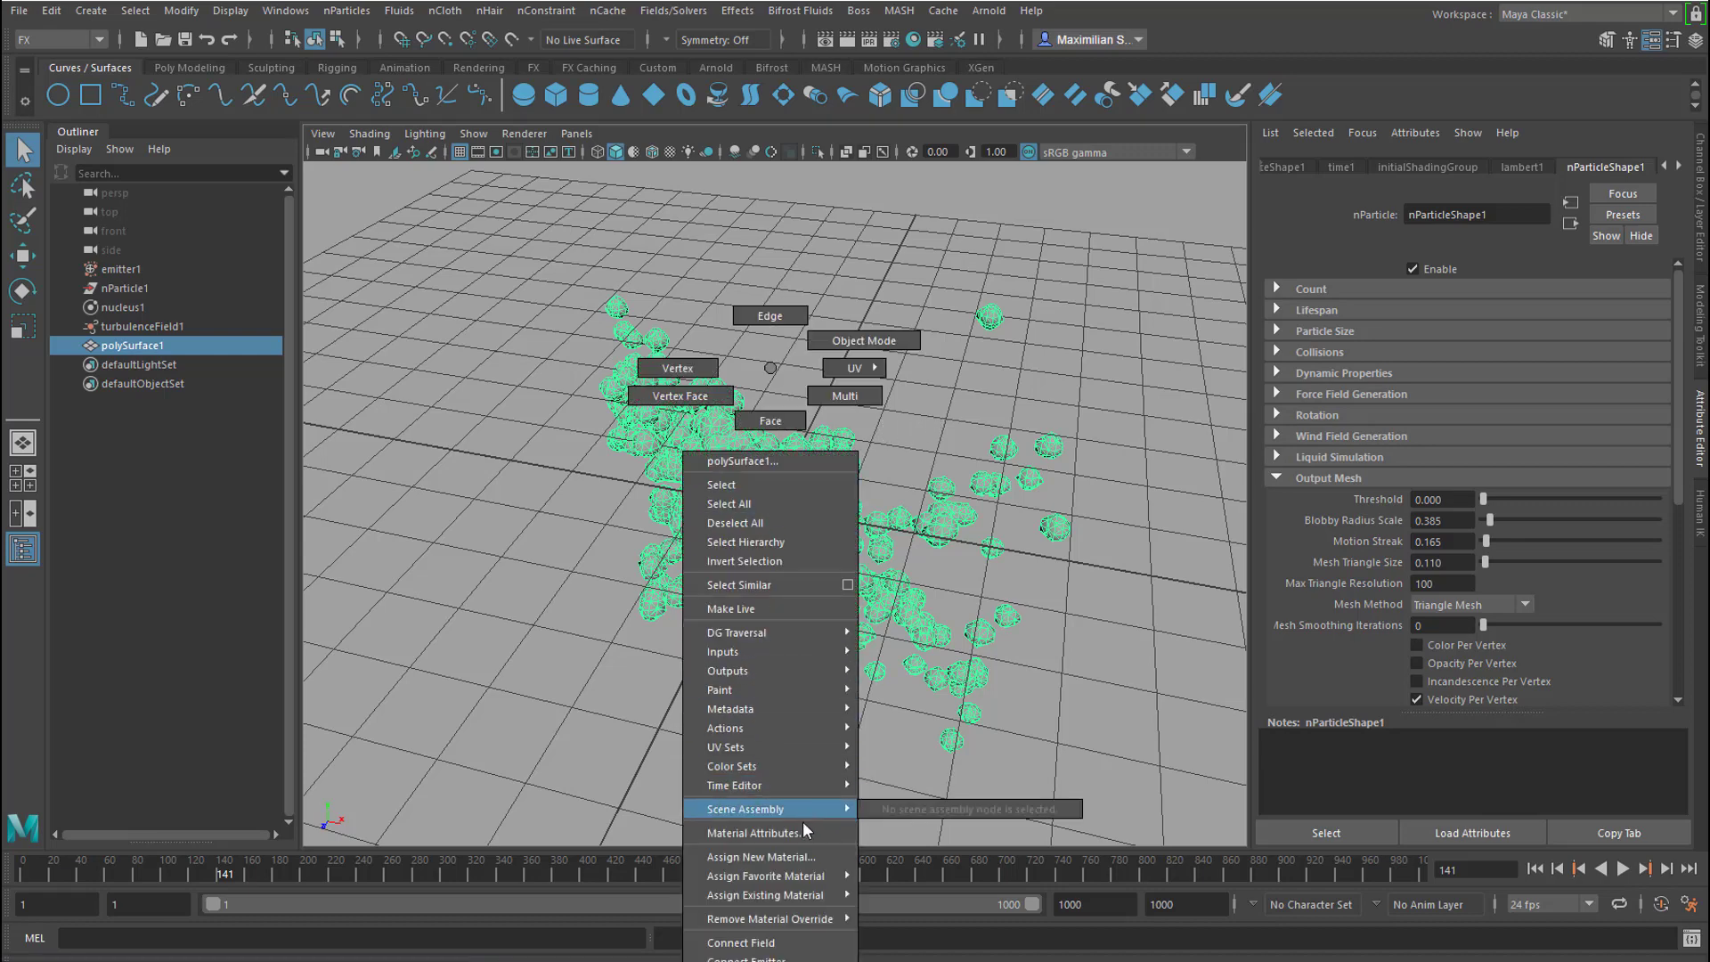
pyautogui.click(790, 855)
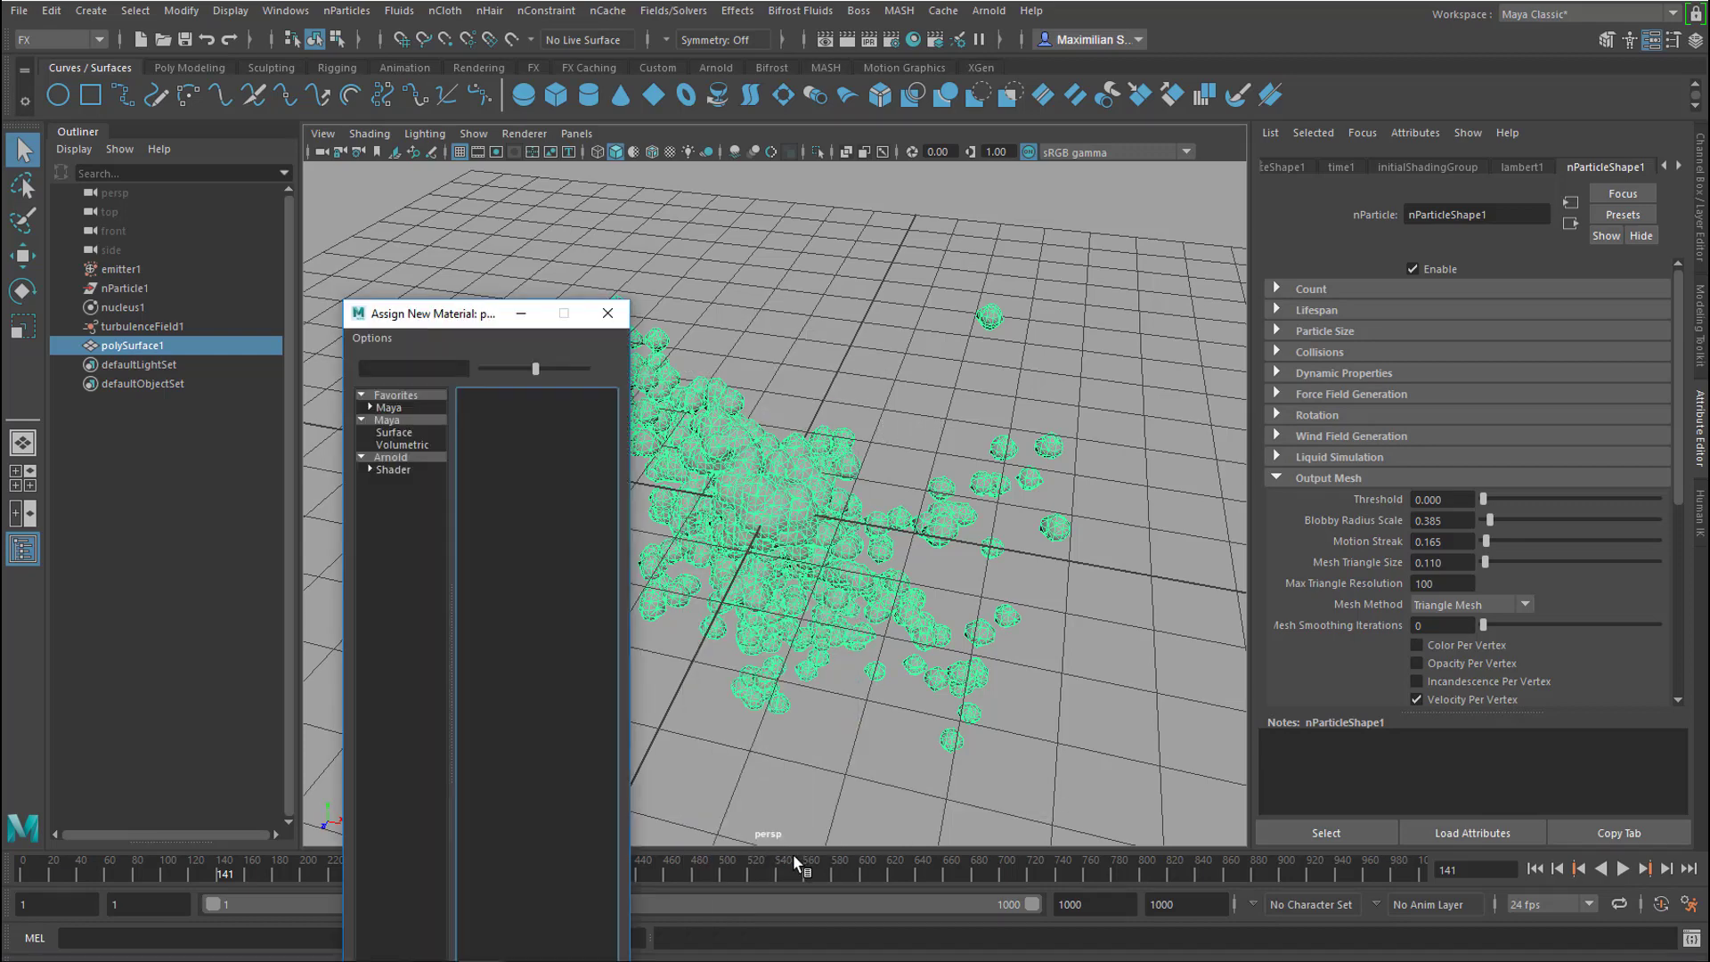
pyautogui.click(392, 468)
pyautogui.click(552, 623)
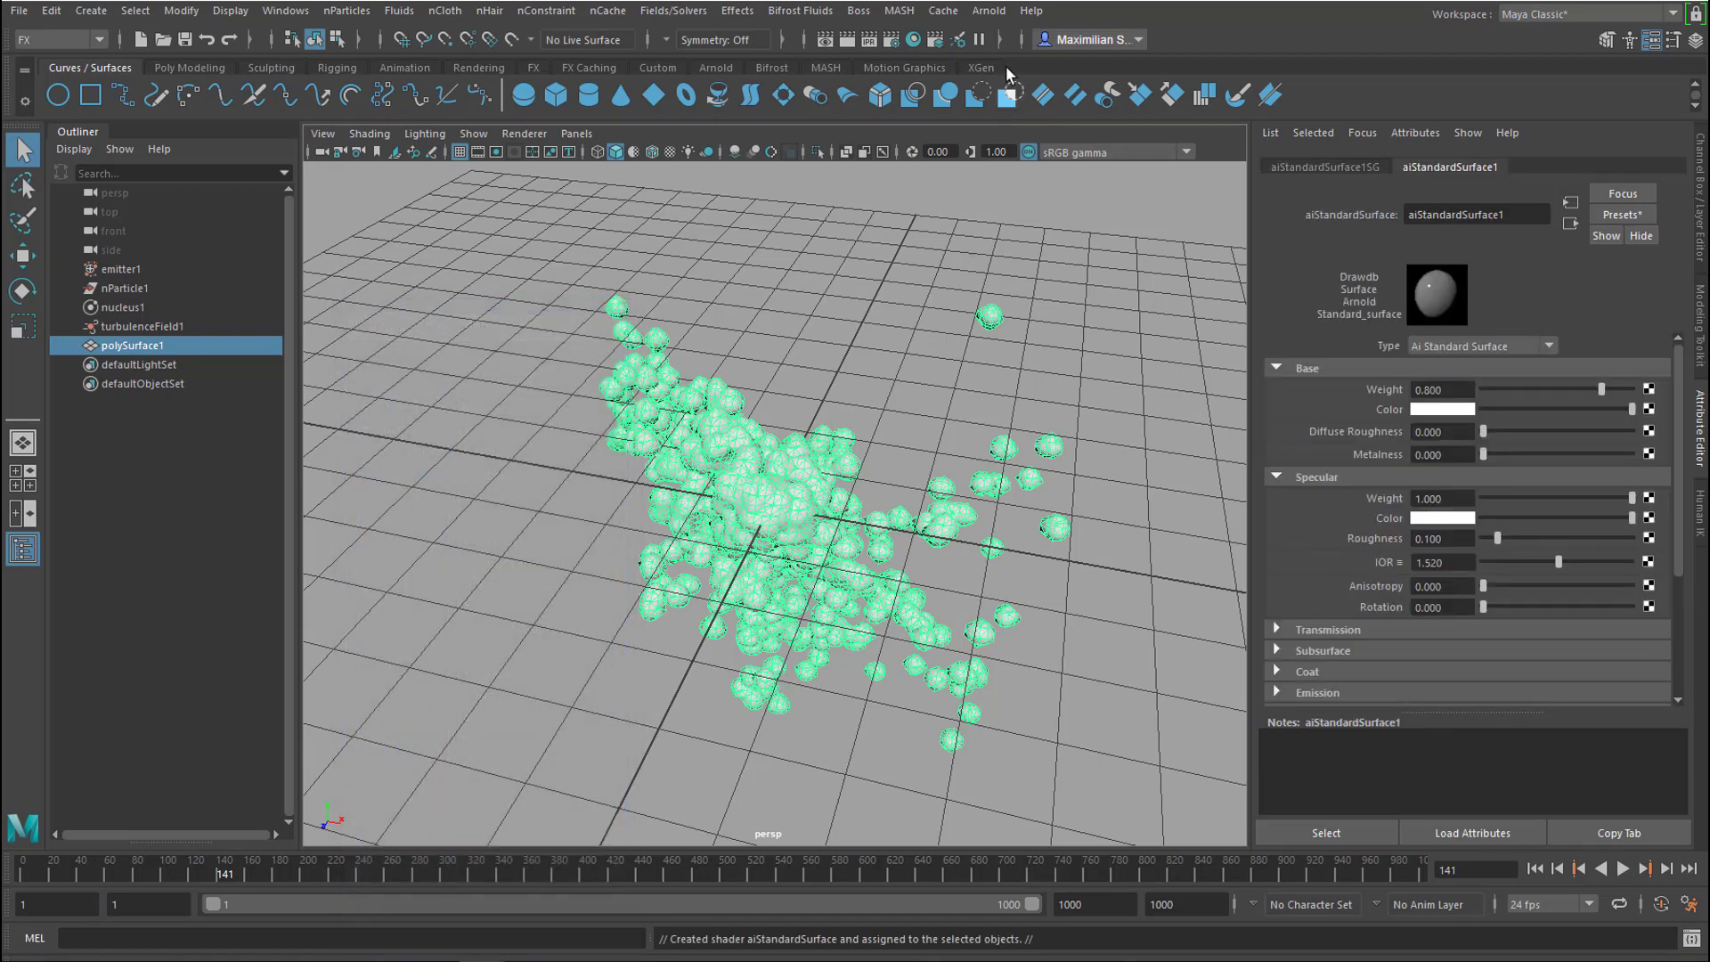
# Add an Arnold Skydome Light to the scene.
pyautogui.click(989, 10)
pyautogui.moveTo(1038, 103)
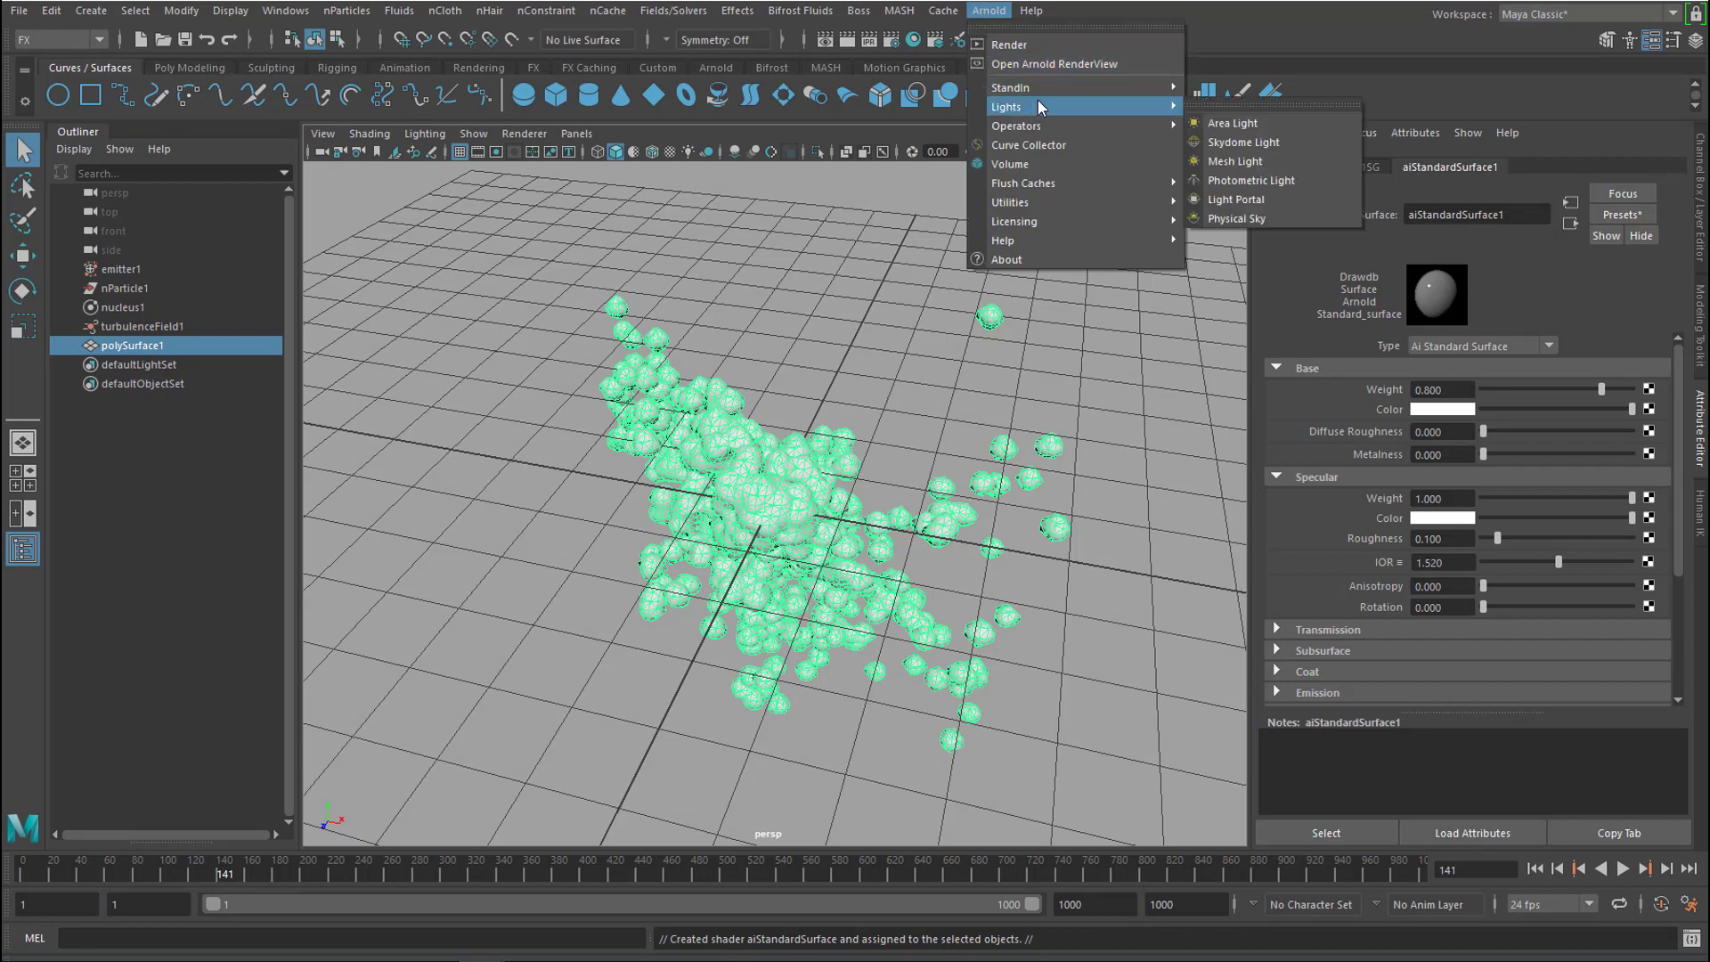
pyautogui.click(1241, 143)
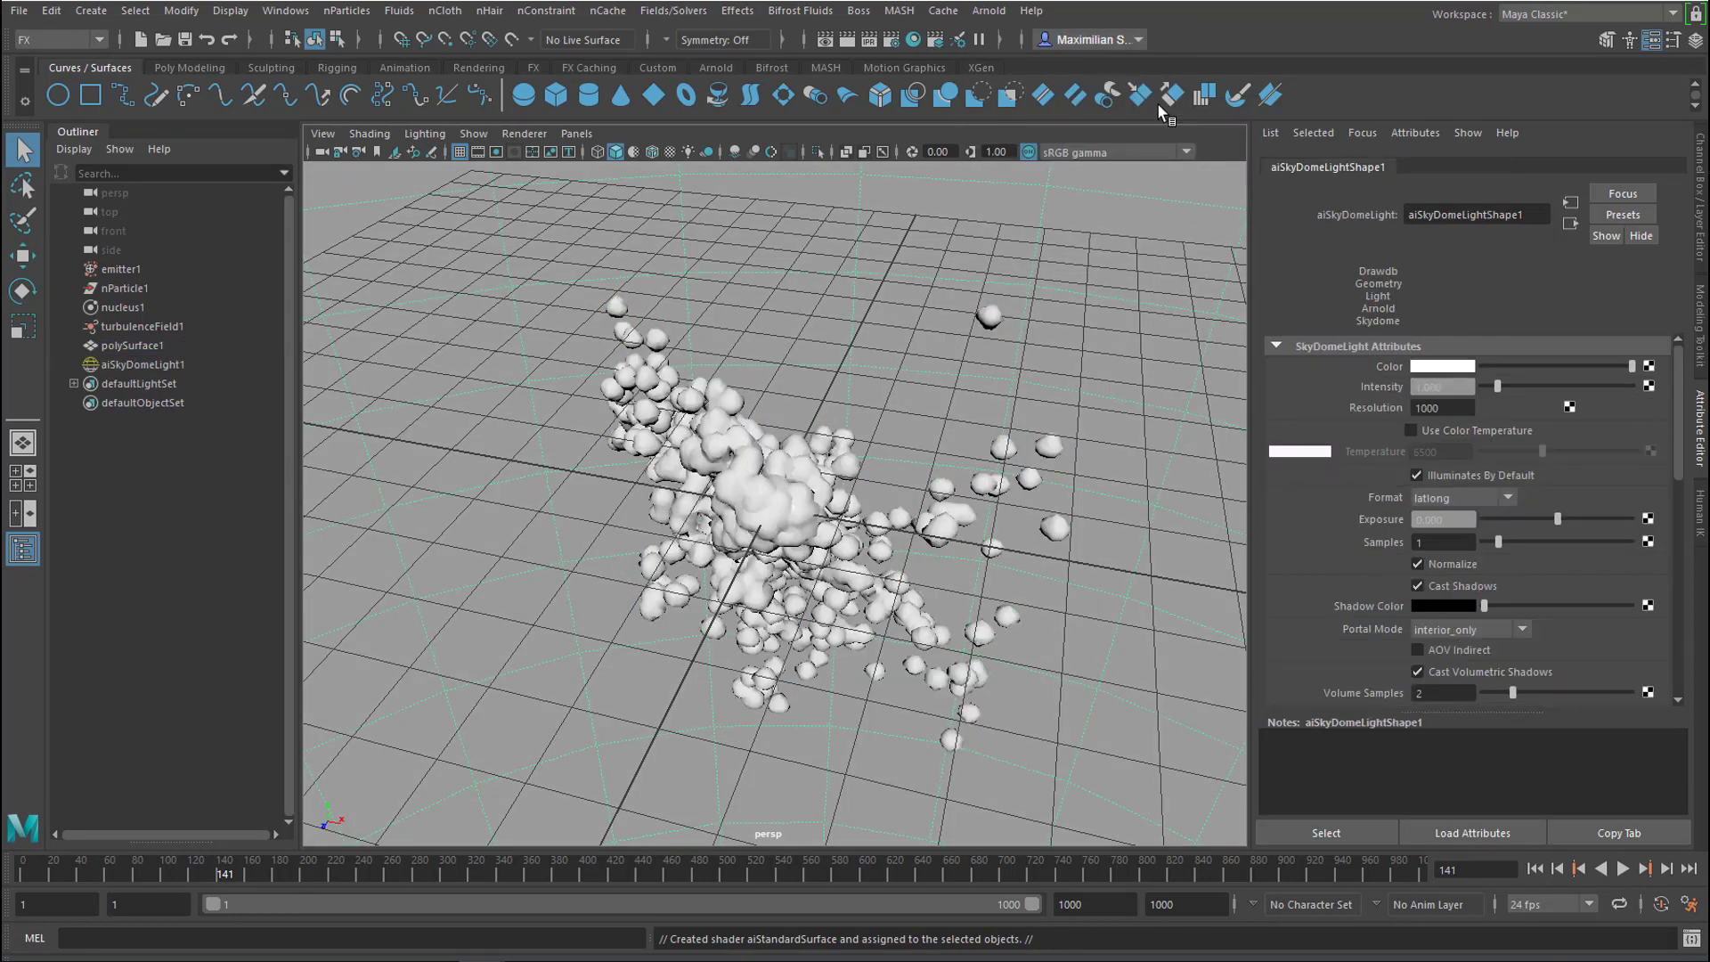
# Preview the mesh in the Arnold RenderView while playing the simulation to frame 150, and close the render window.
pyautogui.click(990, 13)
pyautogui.click(1009, 44)
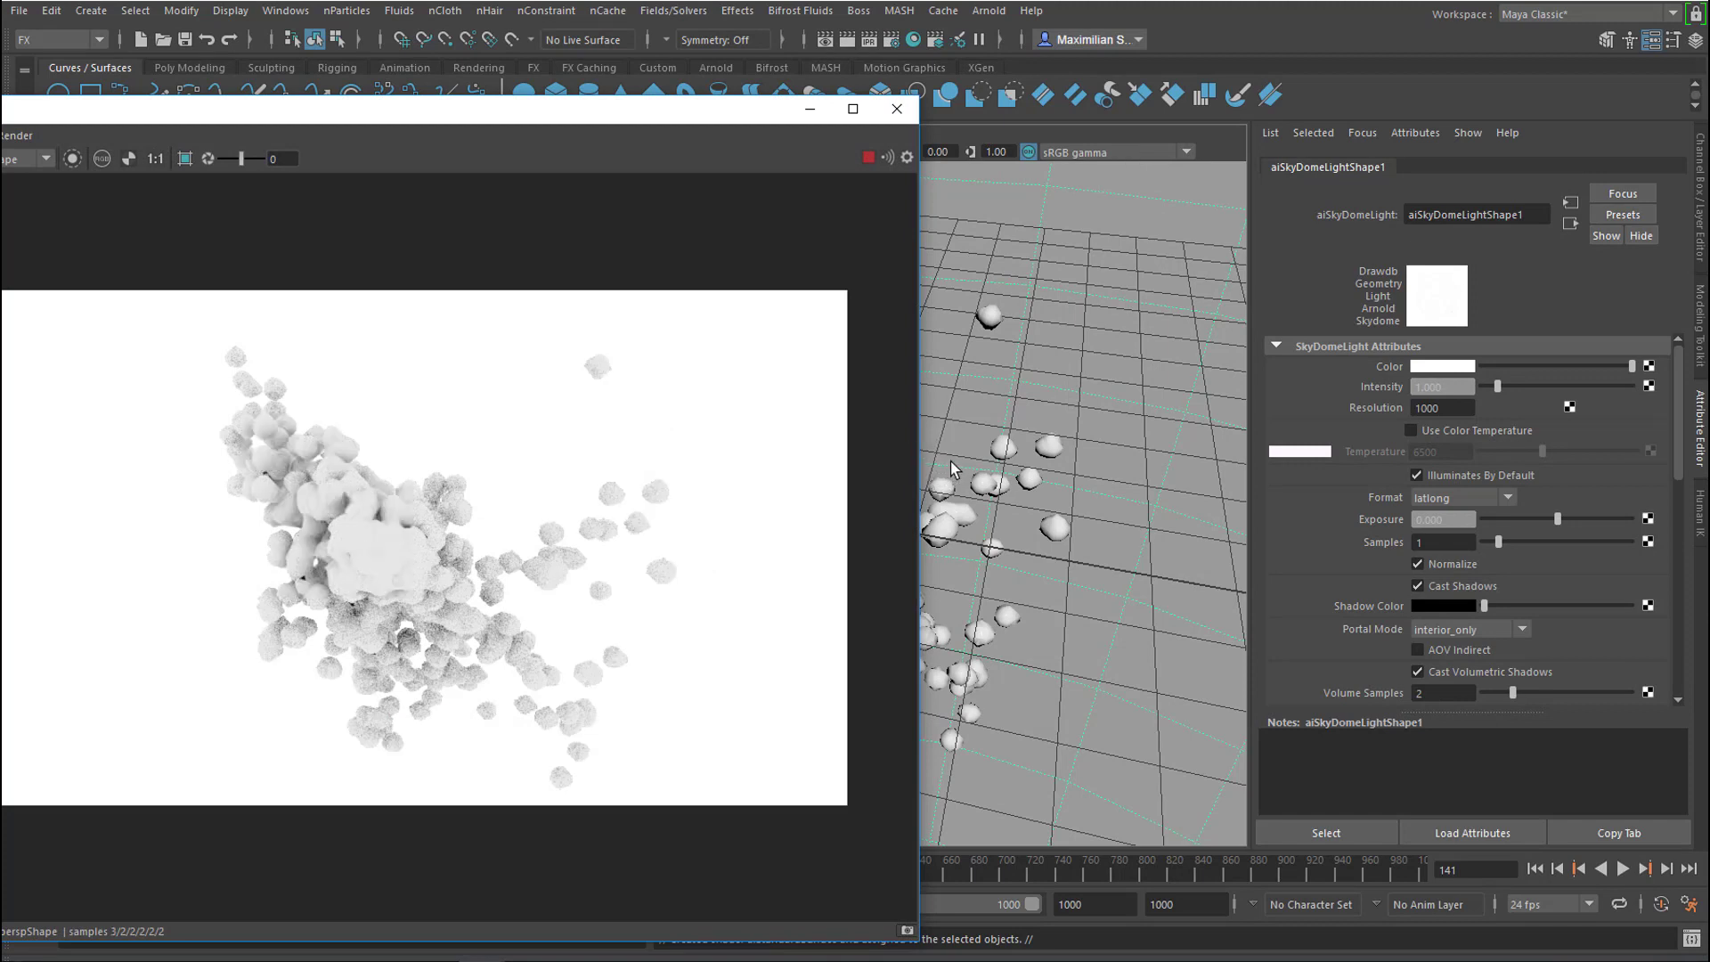
pyautogui.click(1622, 868)
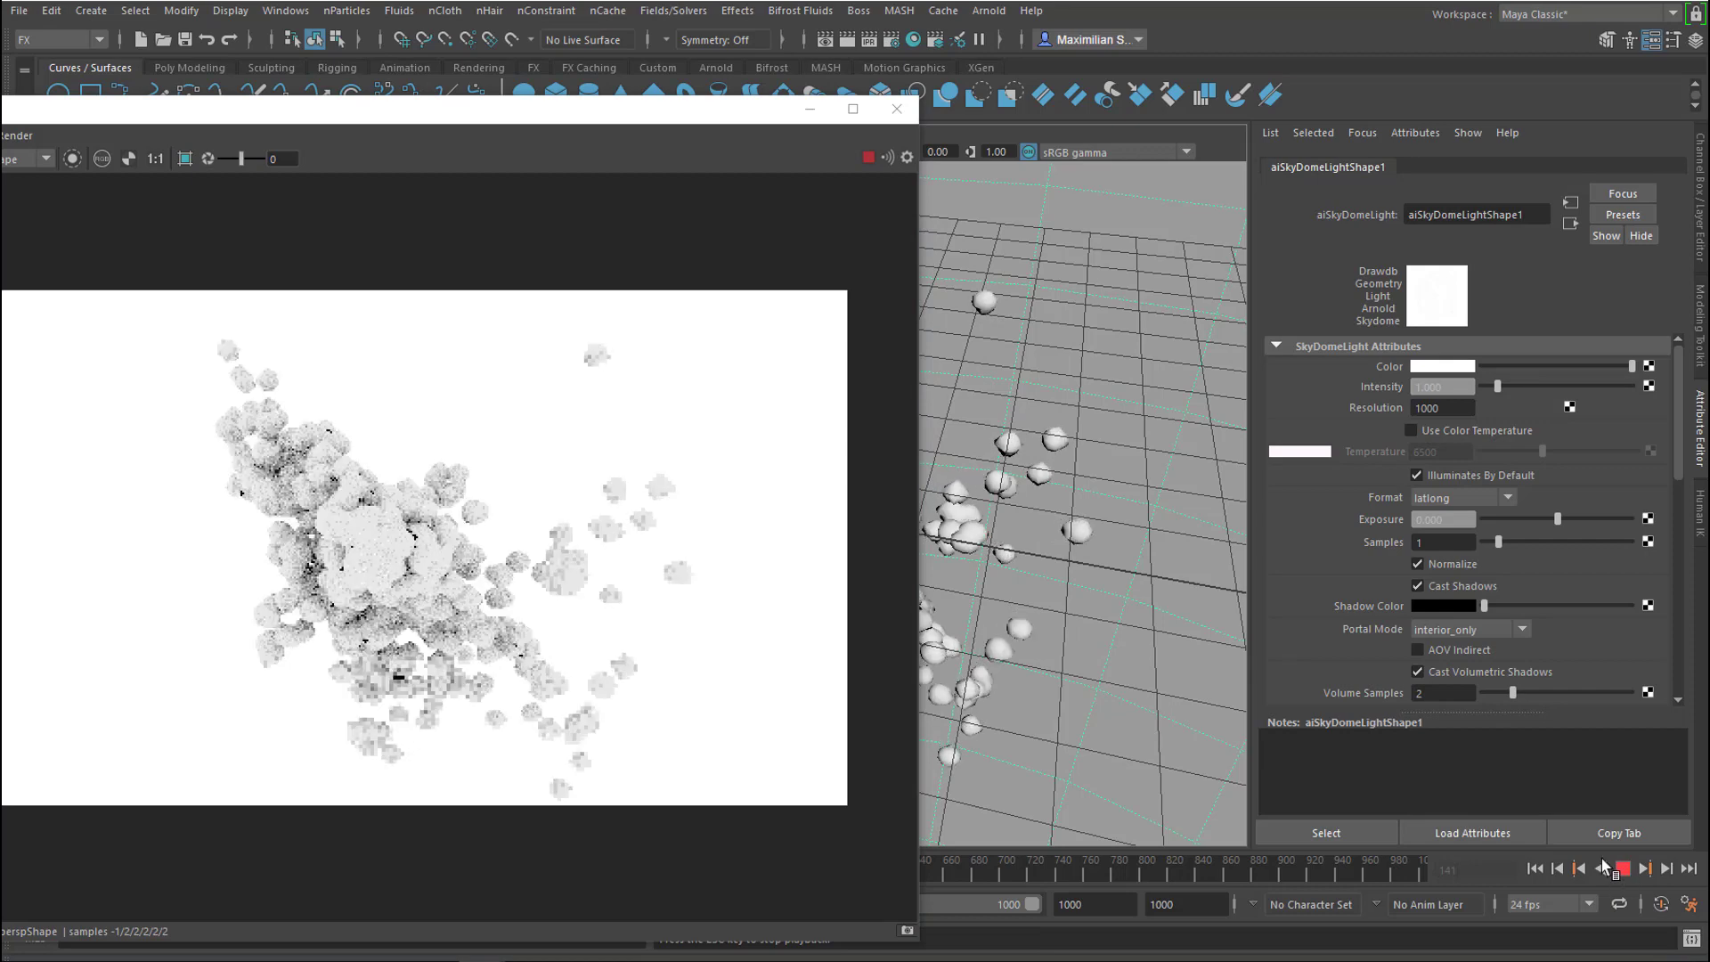
pyautogui.click(1621, 868)
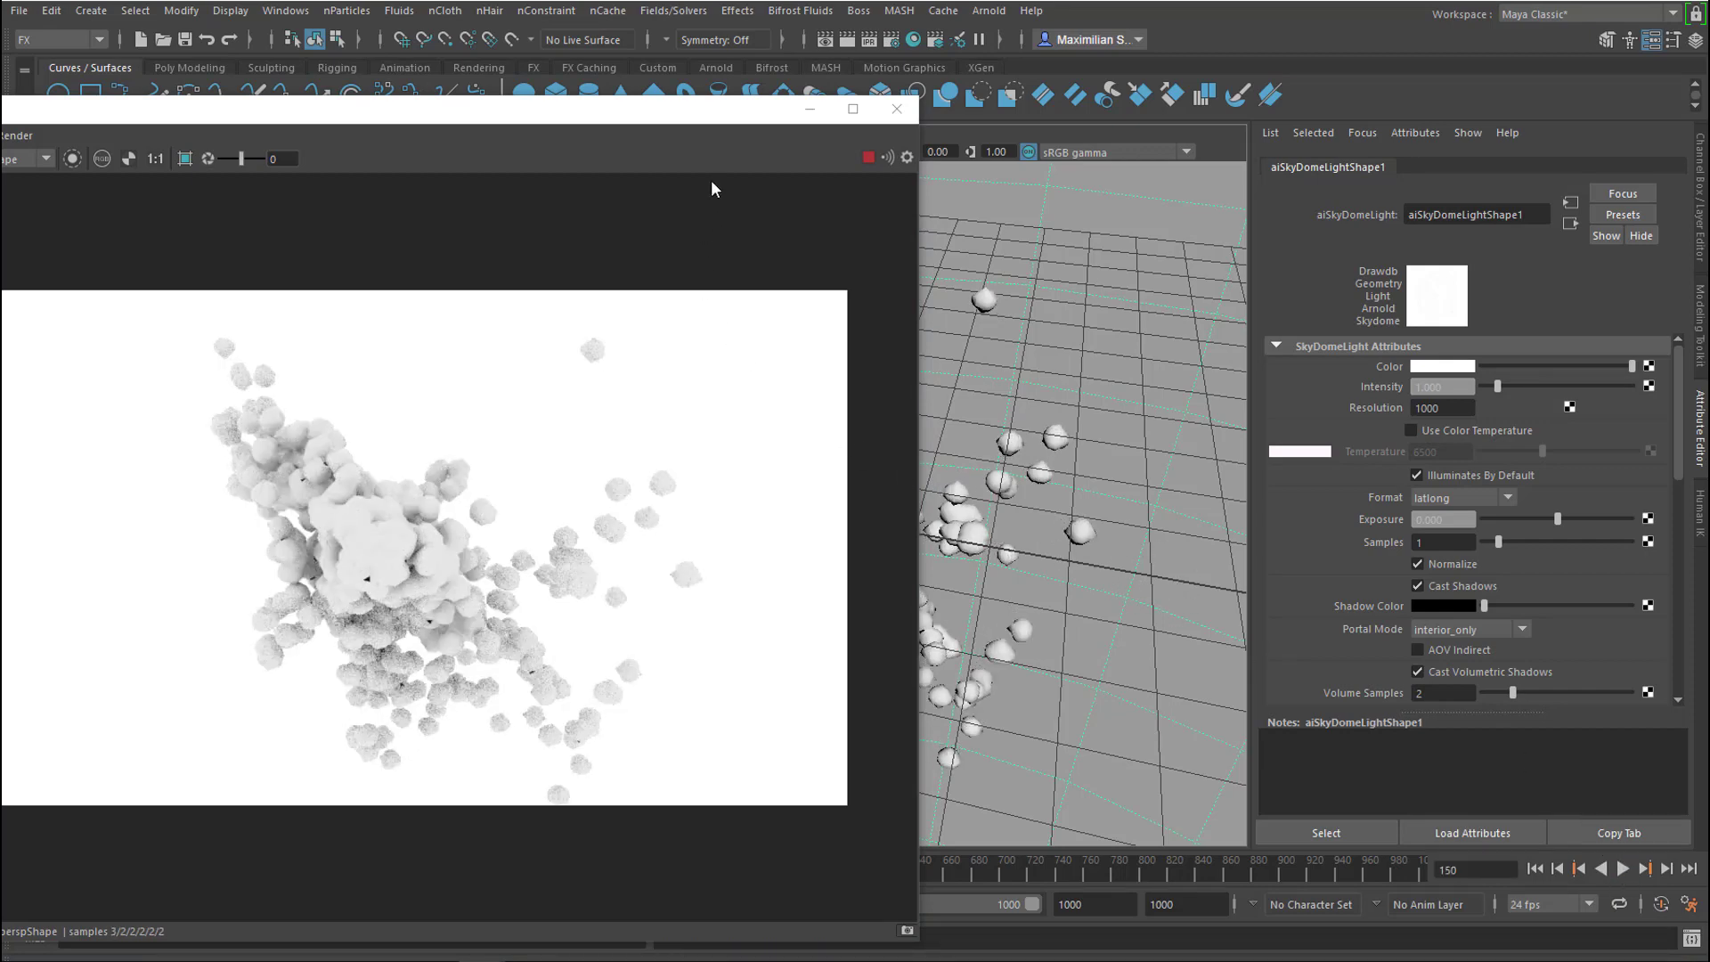
pyautogui.moveTo(668, 109); pyautogui.dragTo(1060, 110)
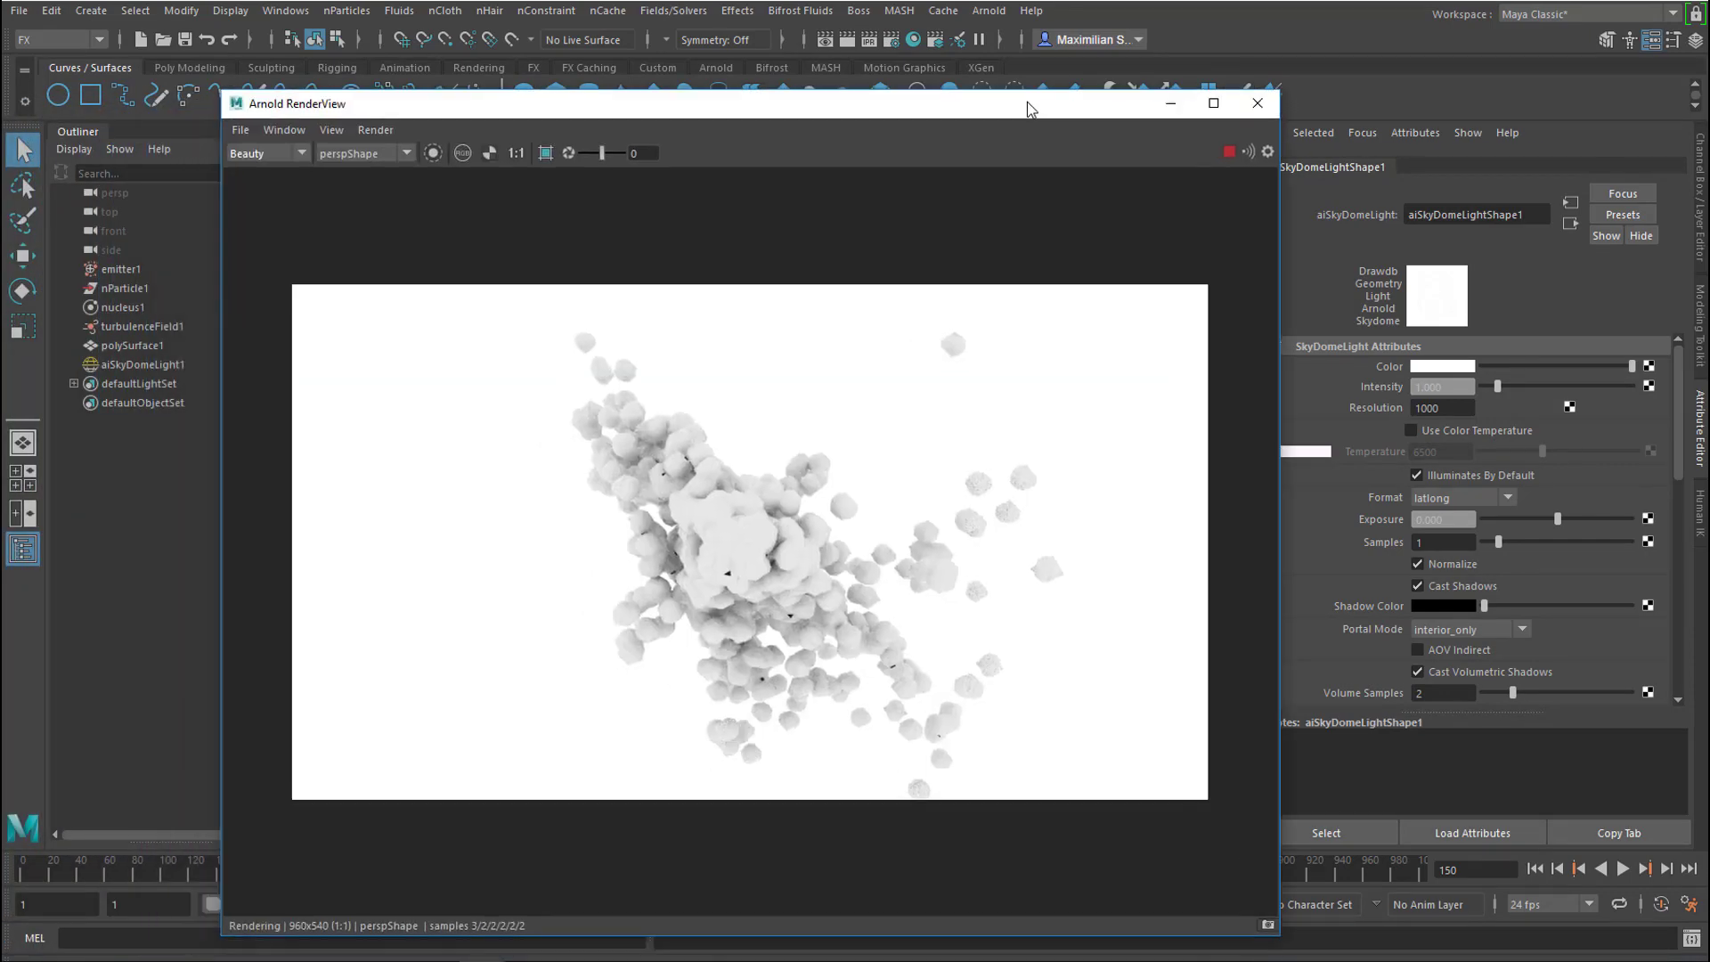
pyautogui.click(1256, 110)
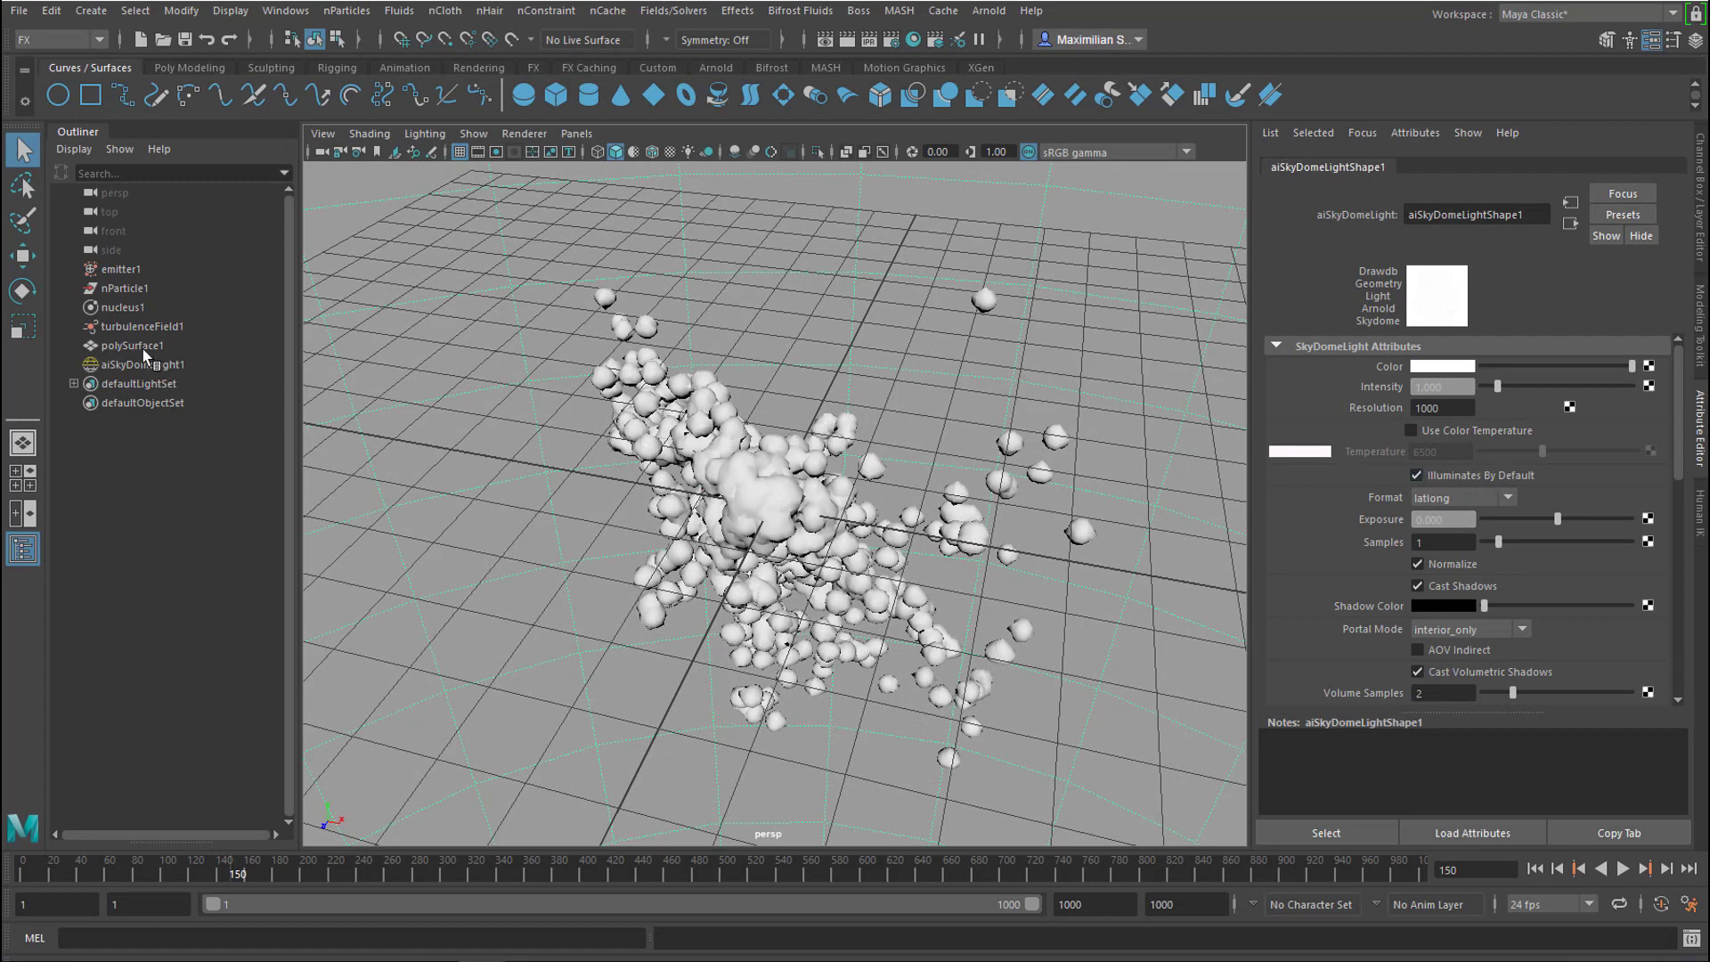
# Set the Mesh Triangle Size of nParticle1's output mesh to 0.2.
pyautogui.doubleClick(122, 289)
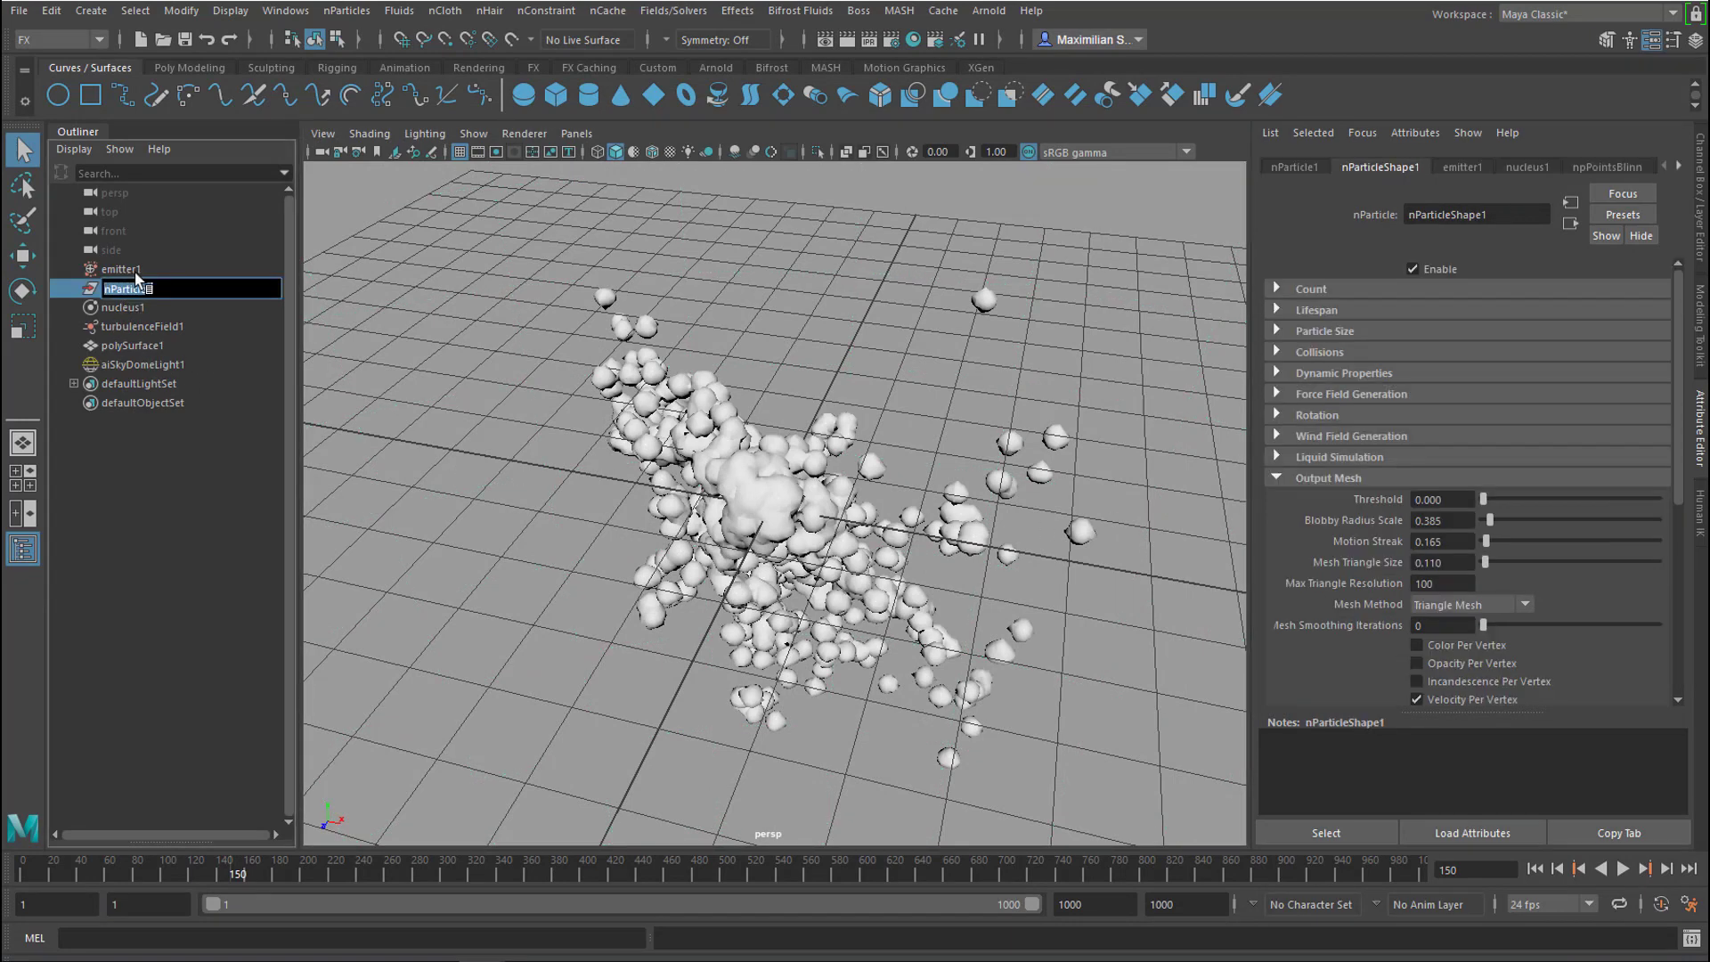
pyautogui.press('Escape')
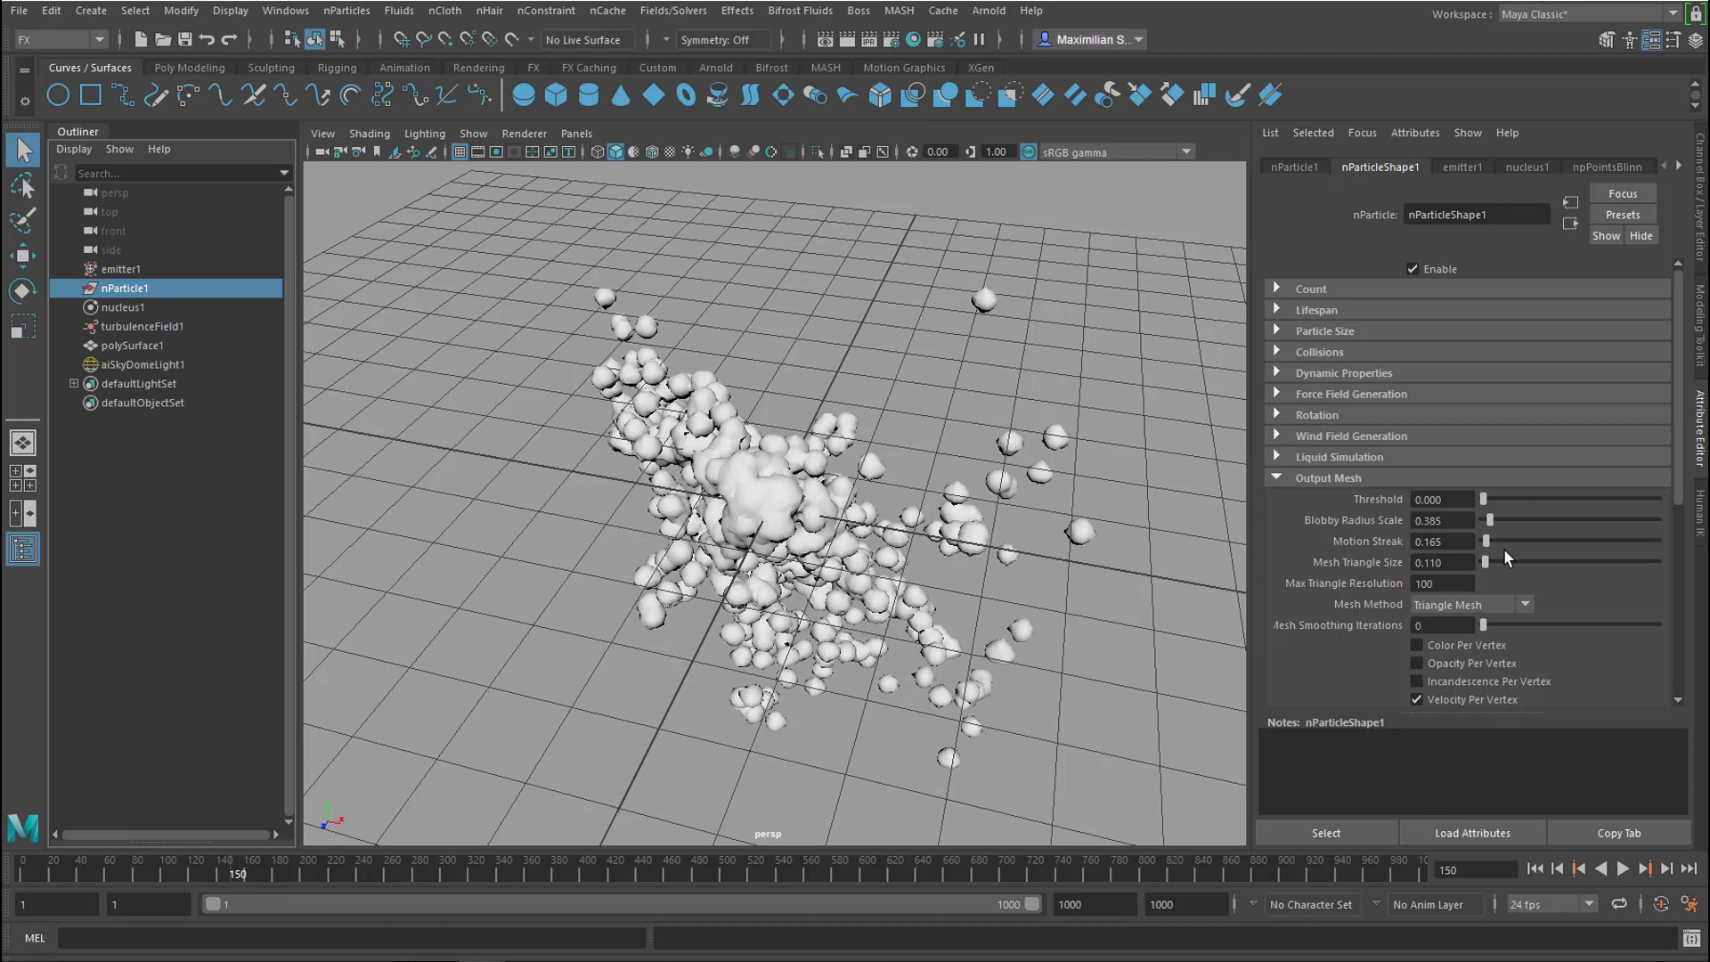
pyautogui.doubleClick(1451, 563)
pyautogui.write('0.2')
pyautogui.press('Return')
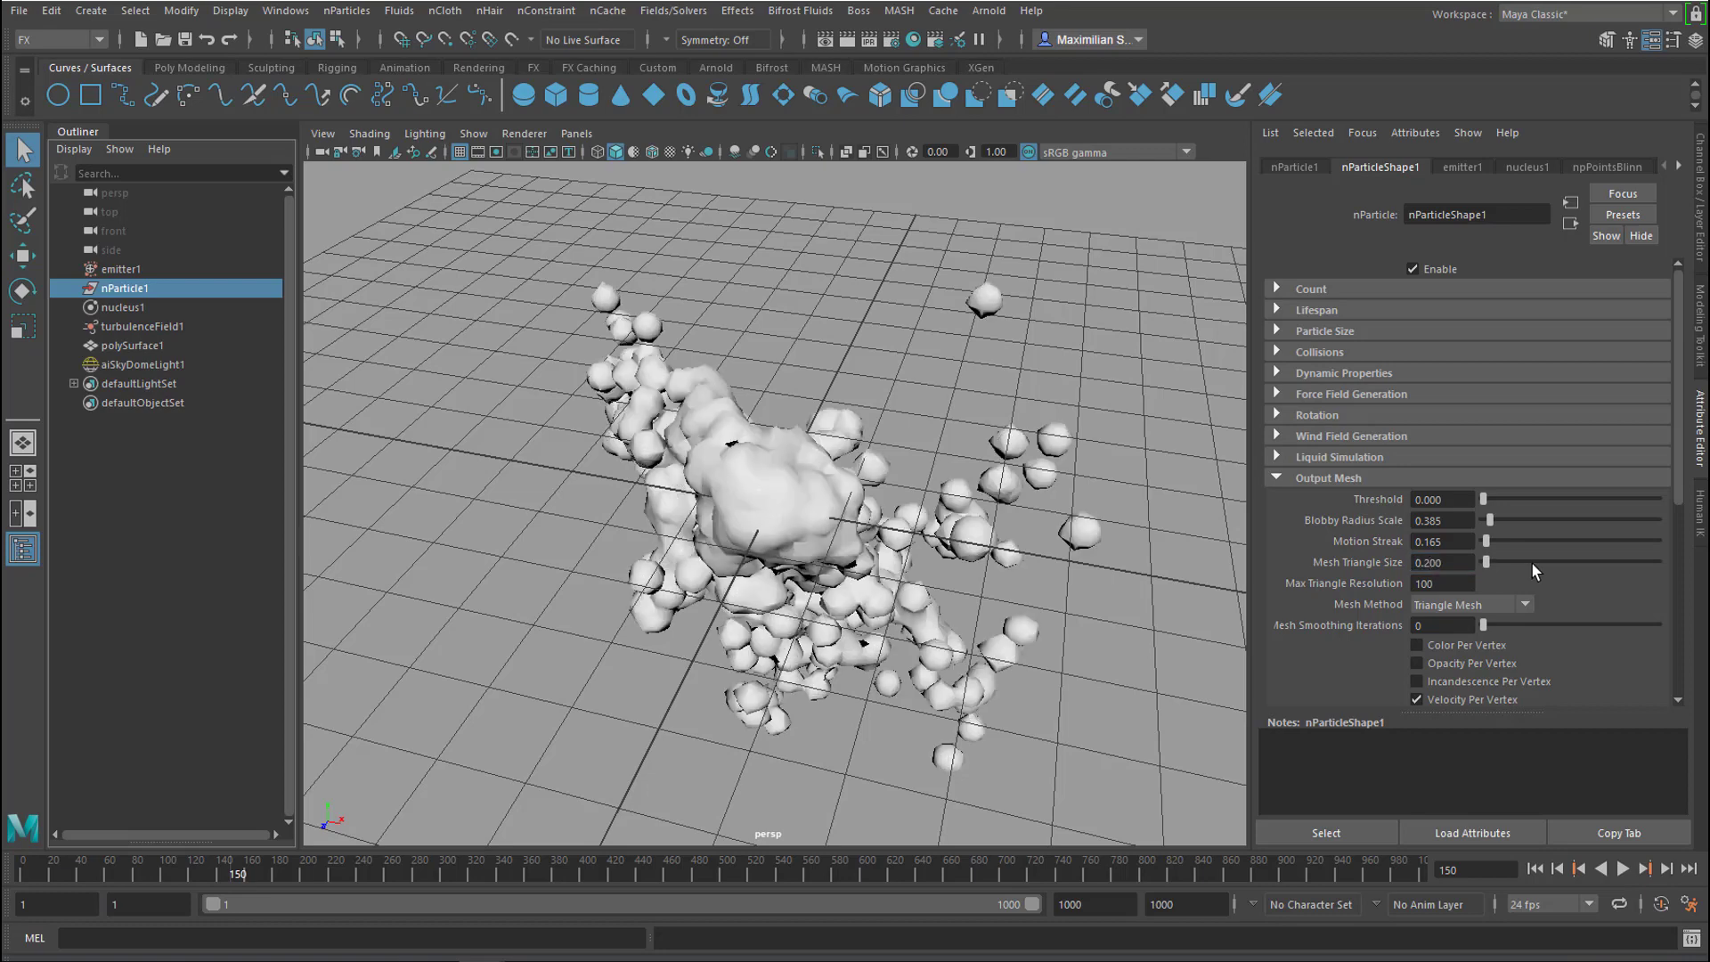
# Create a MASH network from the polySurface1 mesh.
pyautogui.keyDown('alt'); pyautogui.moveTo(757, 499); pyautogui.dragTo(844, 490); pyautogui.keyUp('alt')
pyautogui.click(787, 510)
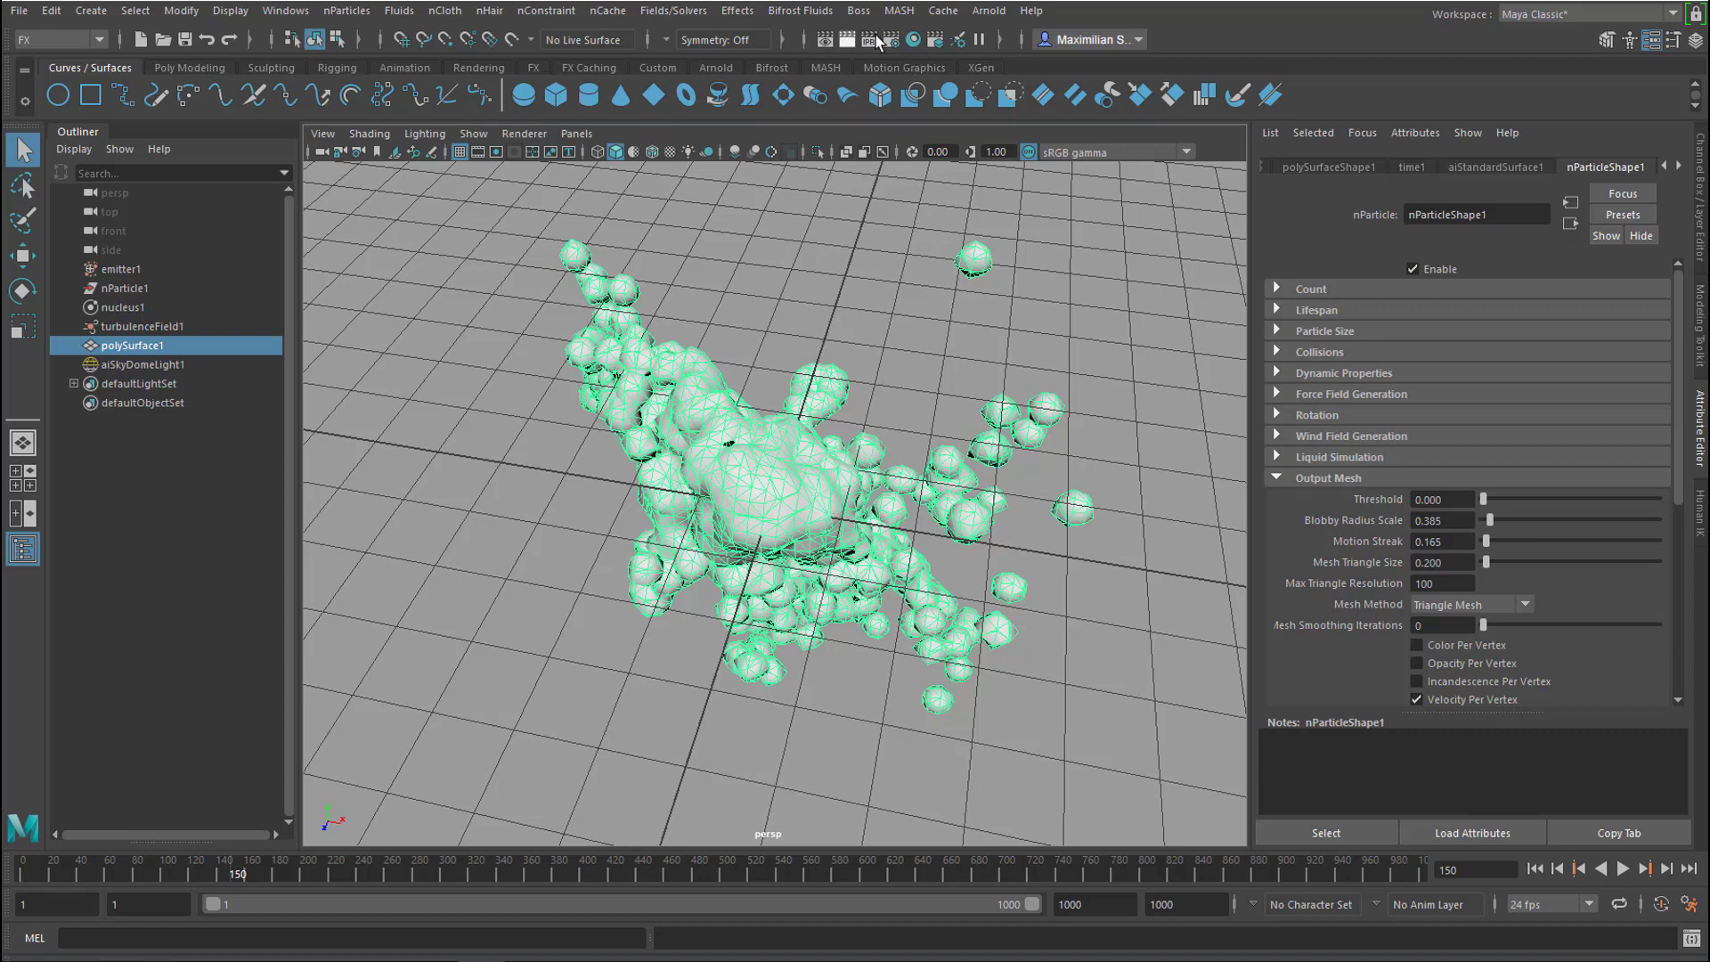
pyautogui.click(900, 15)
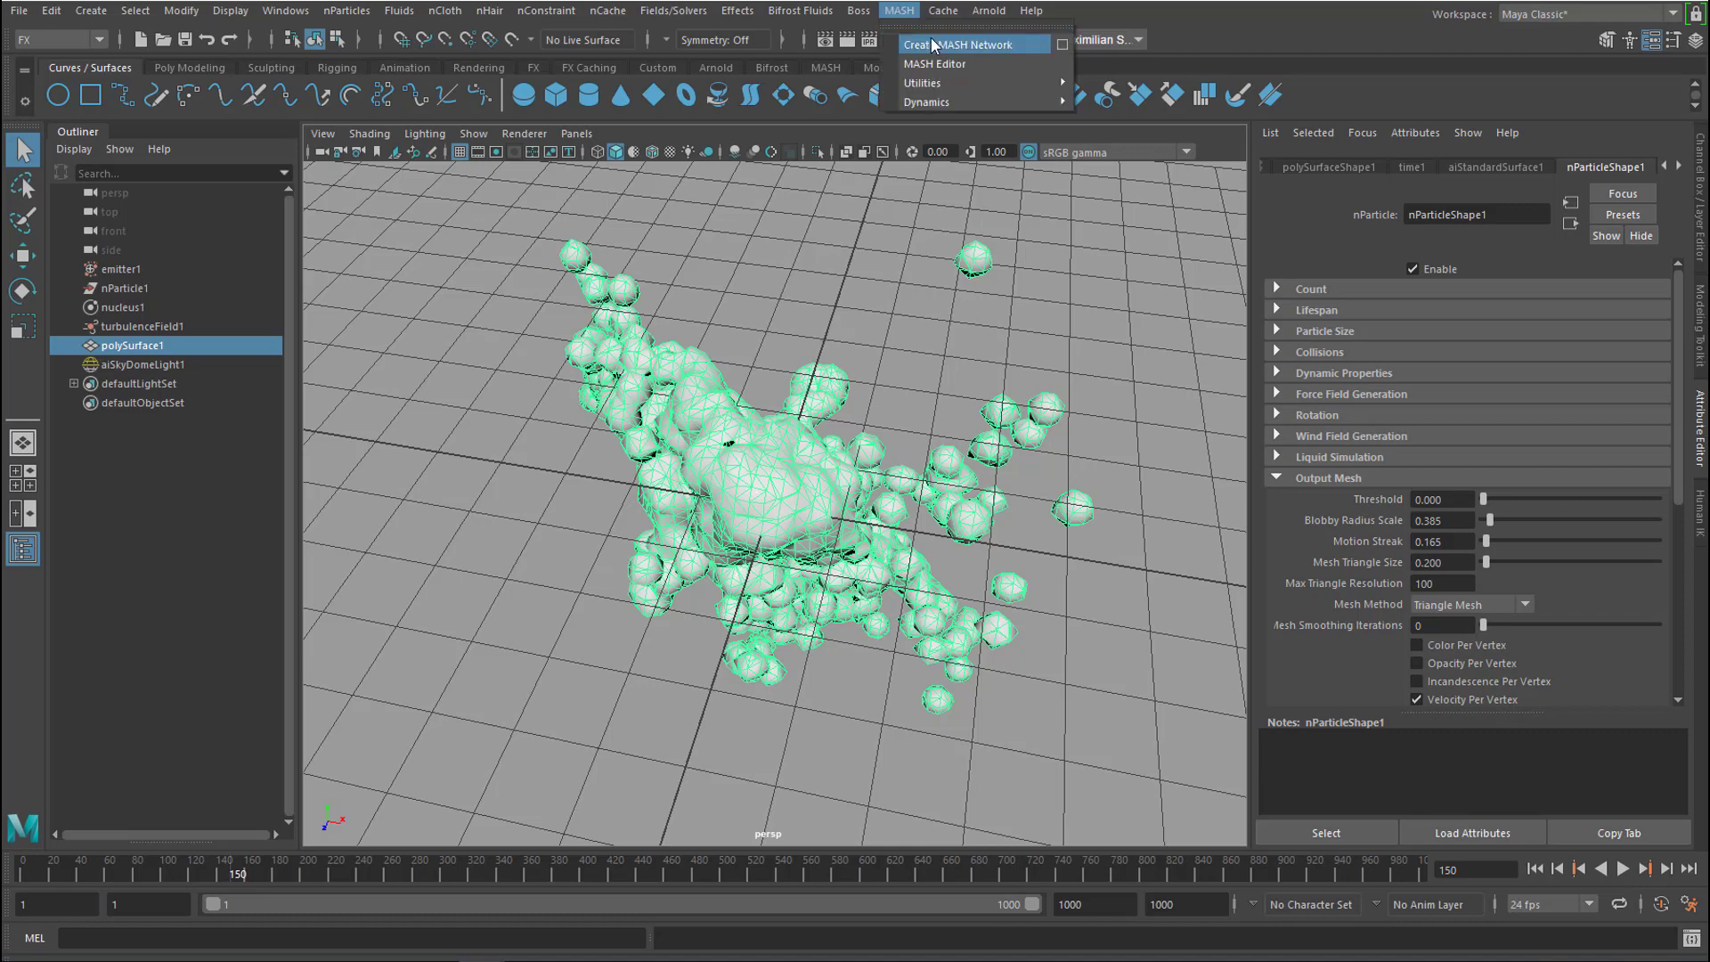
pyautogui.click(931, 37)
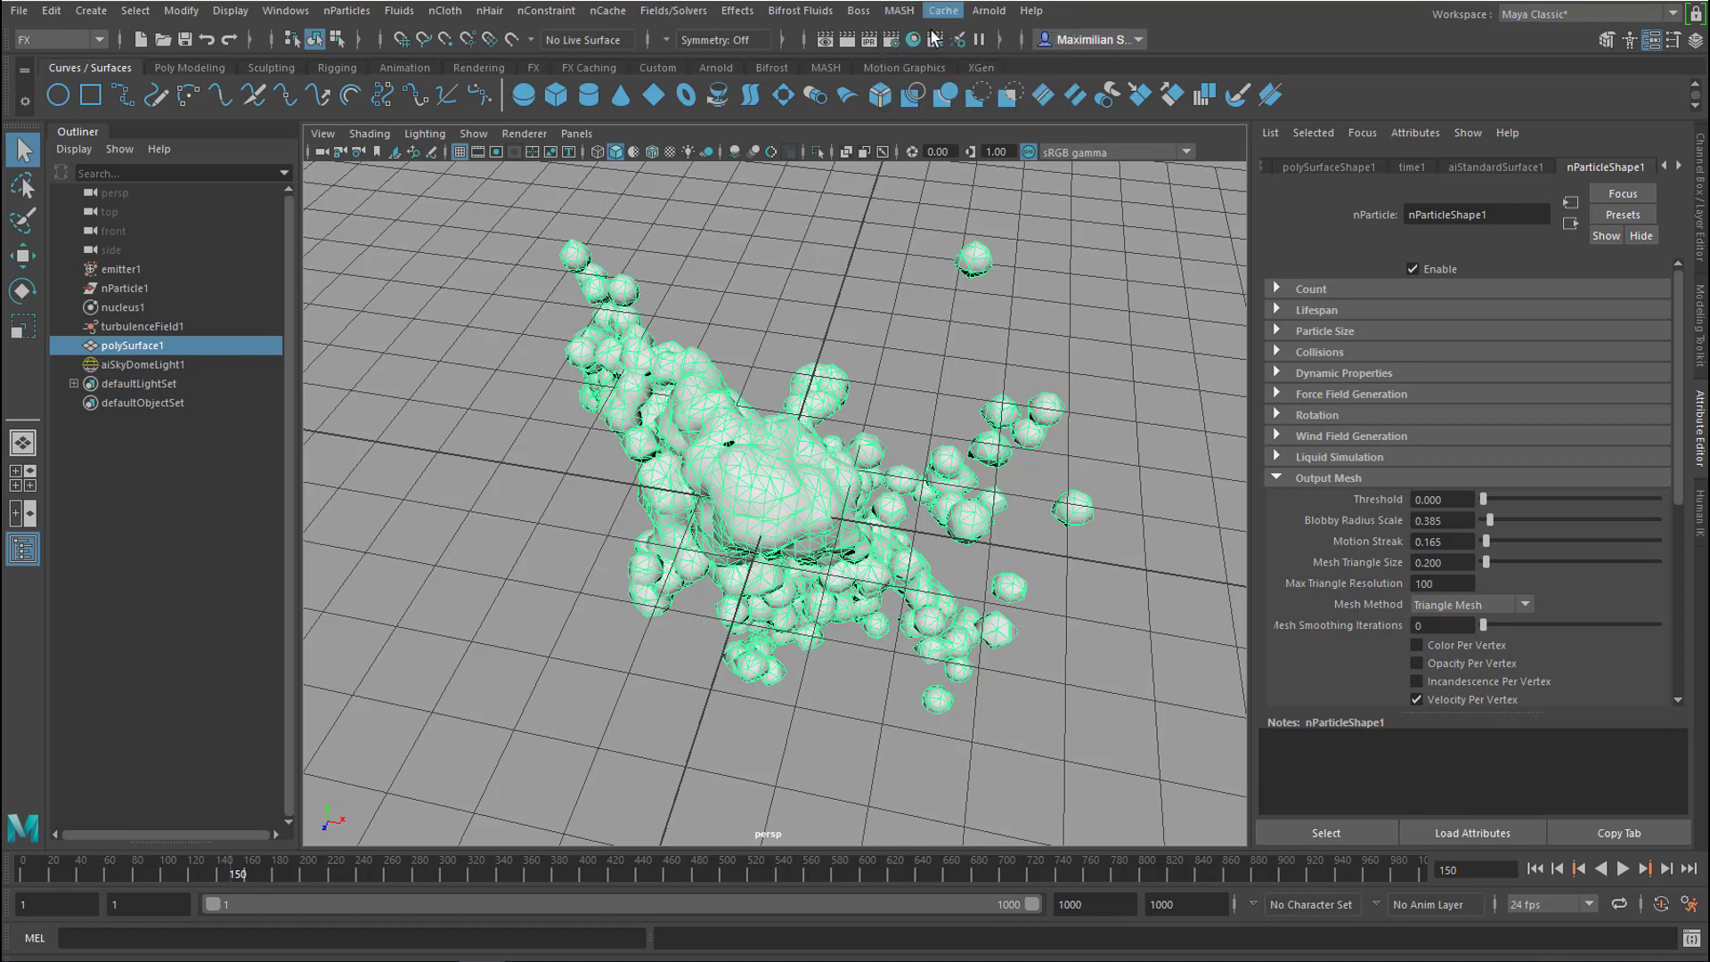
pyautogui.click(823, 68)
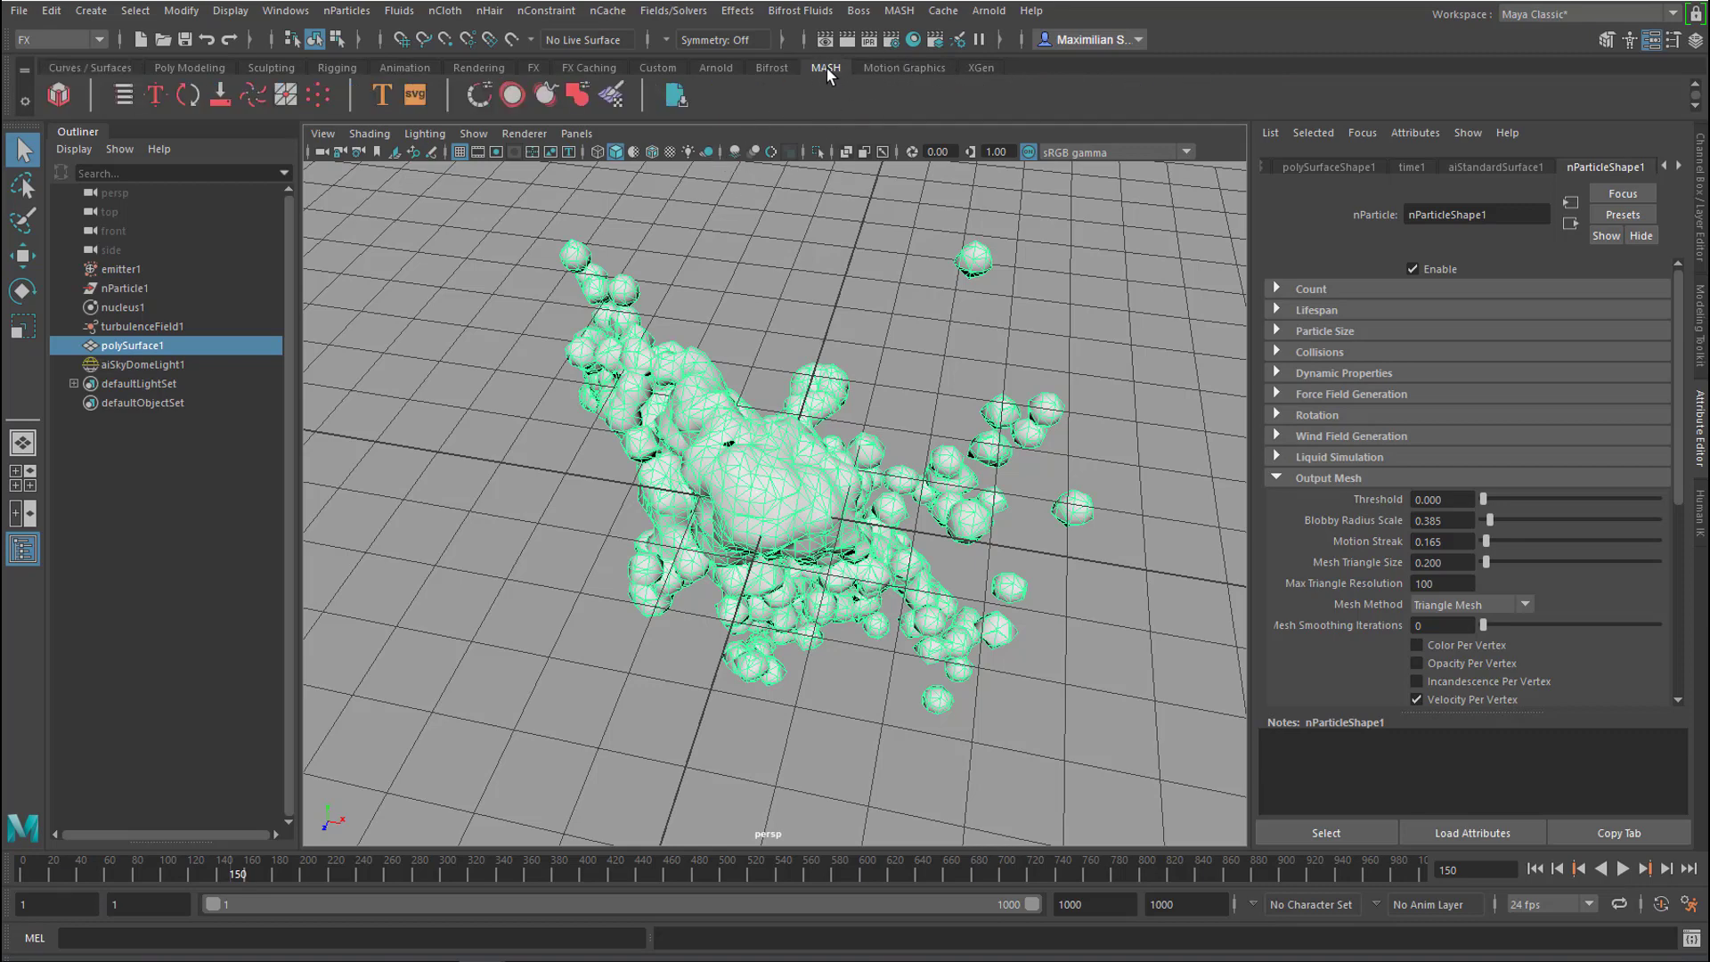
pyautogui.click(61, 96)
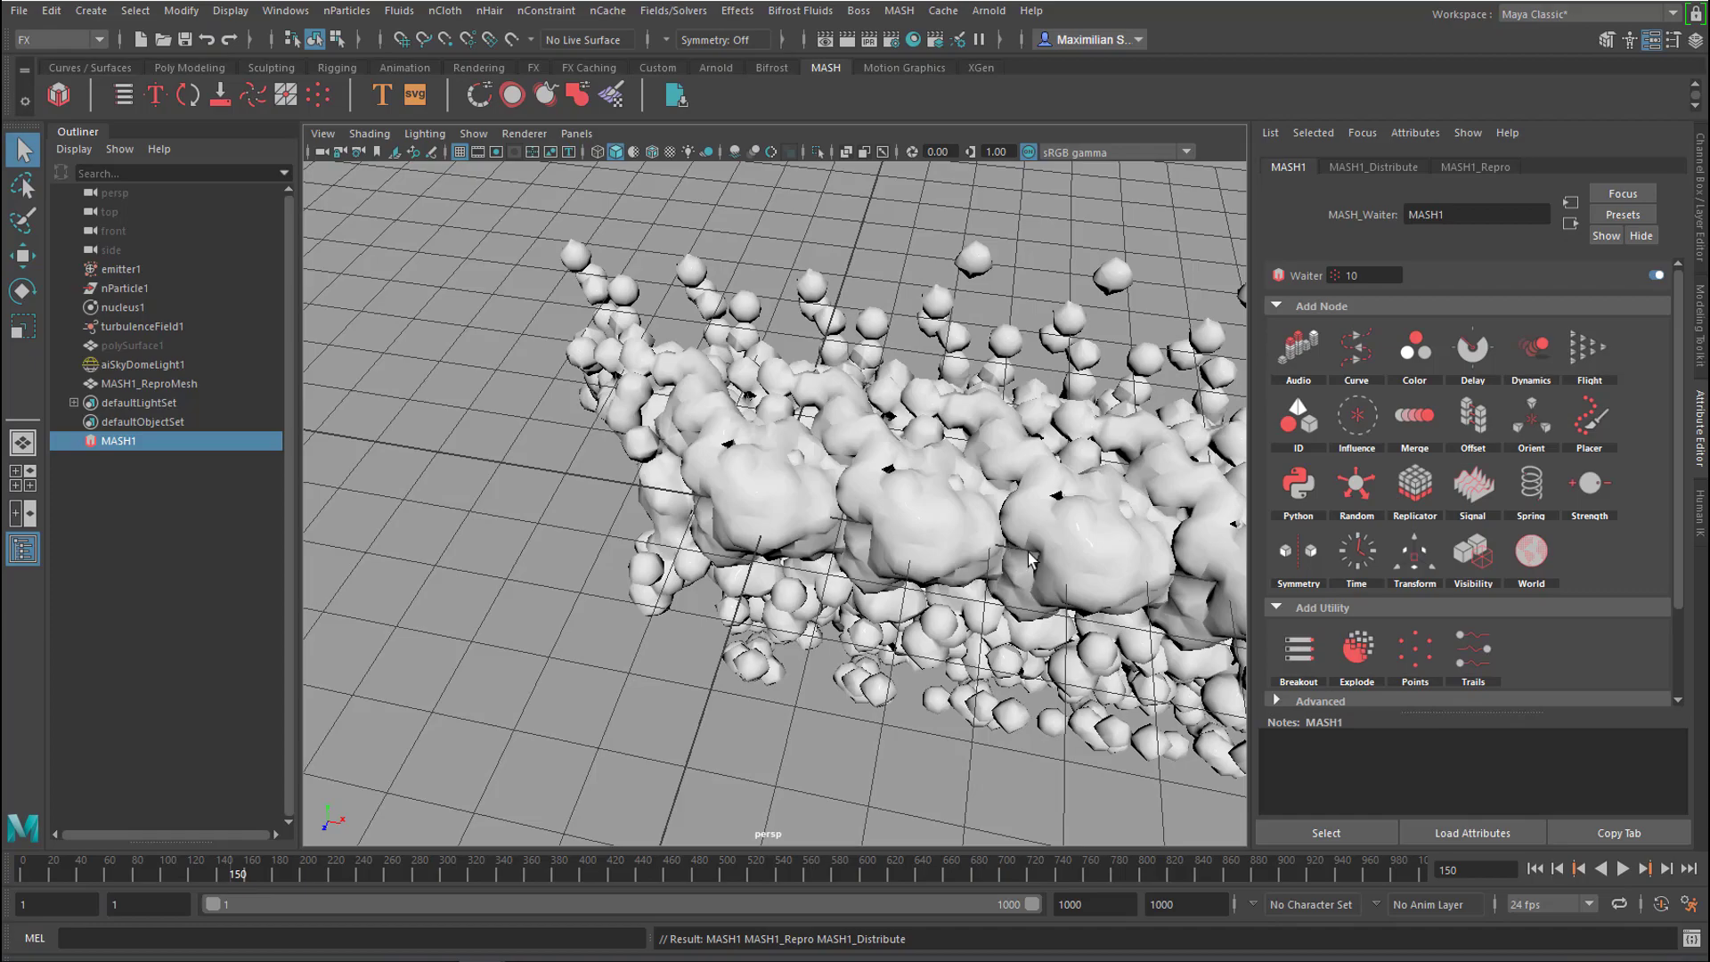
pyautogui.keyDown('alt'); pyautogui.moveTo(1029, 559); pyautogui.dragTo(1183, 511); pyautogui.keyUp('alt')
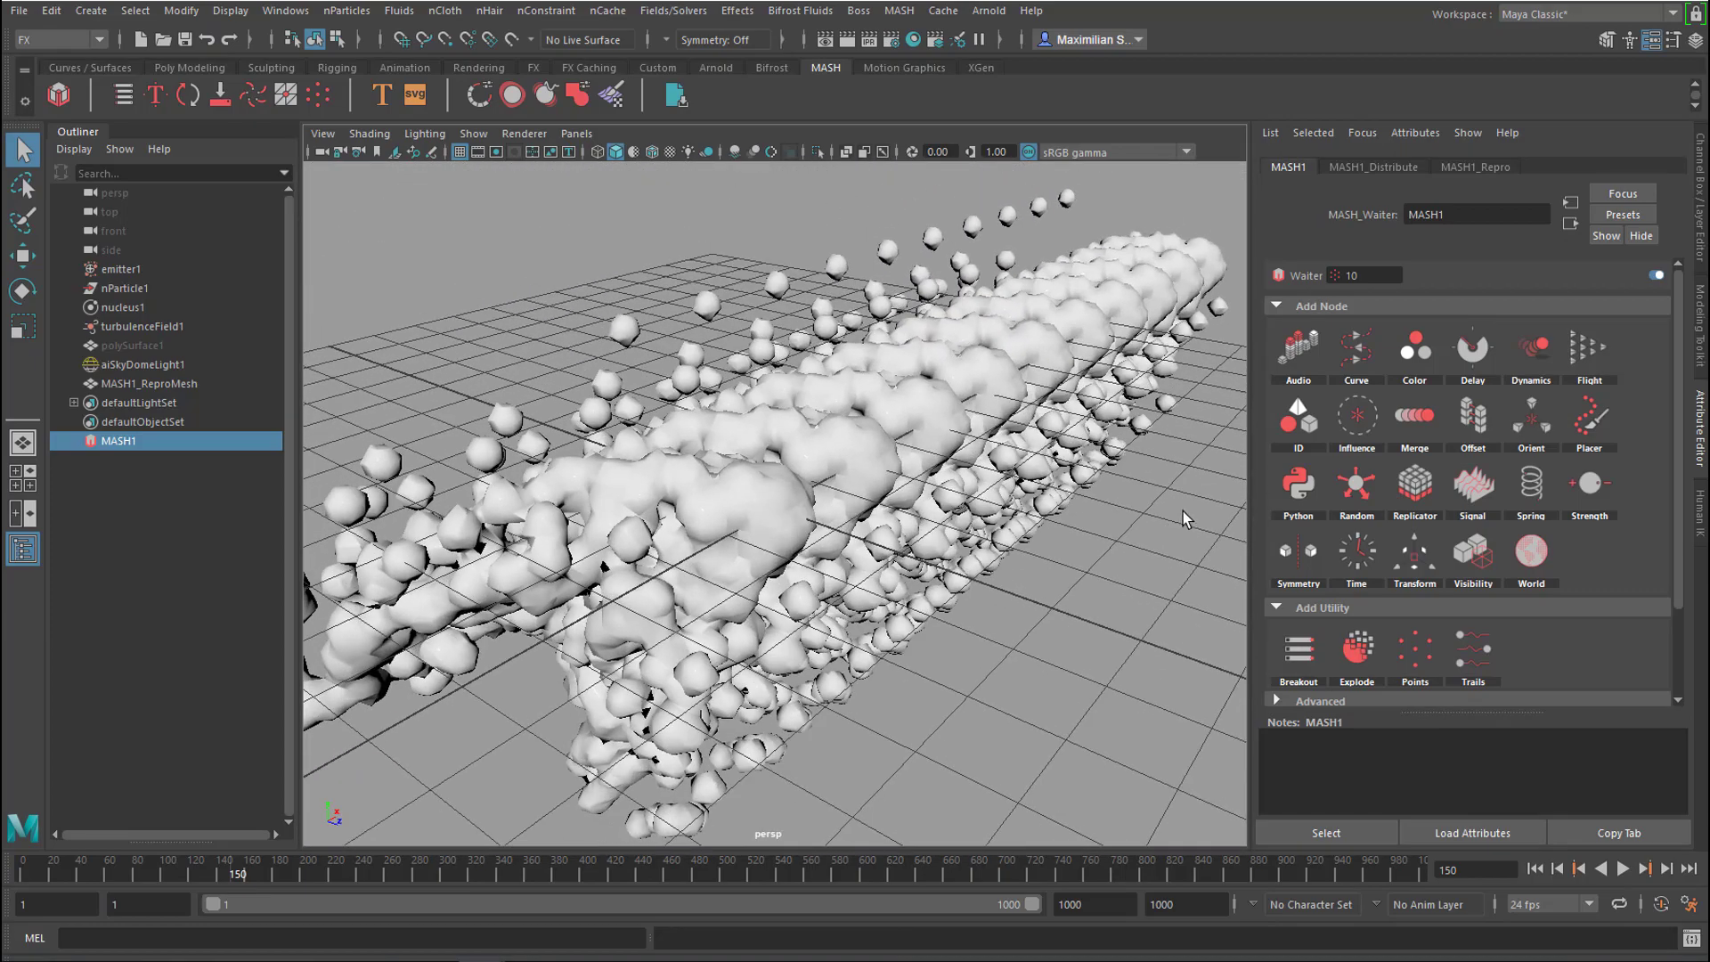
# Show the MASH1_Distribute settings and replay the simulation from the first frame to frame 78.
pyautogui.click(1391, 165)
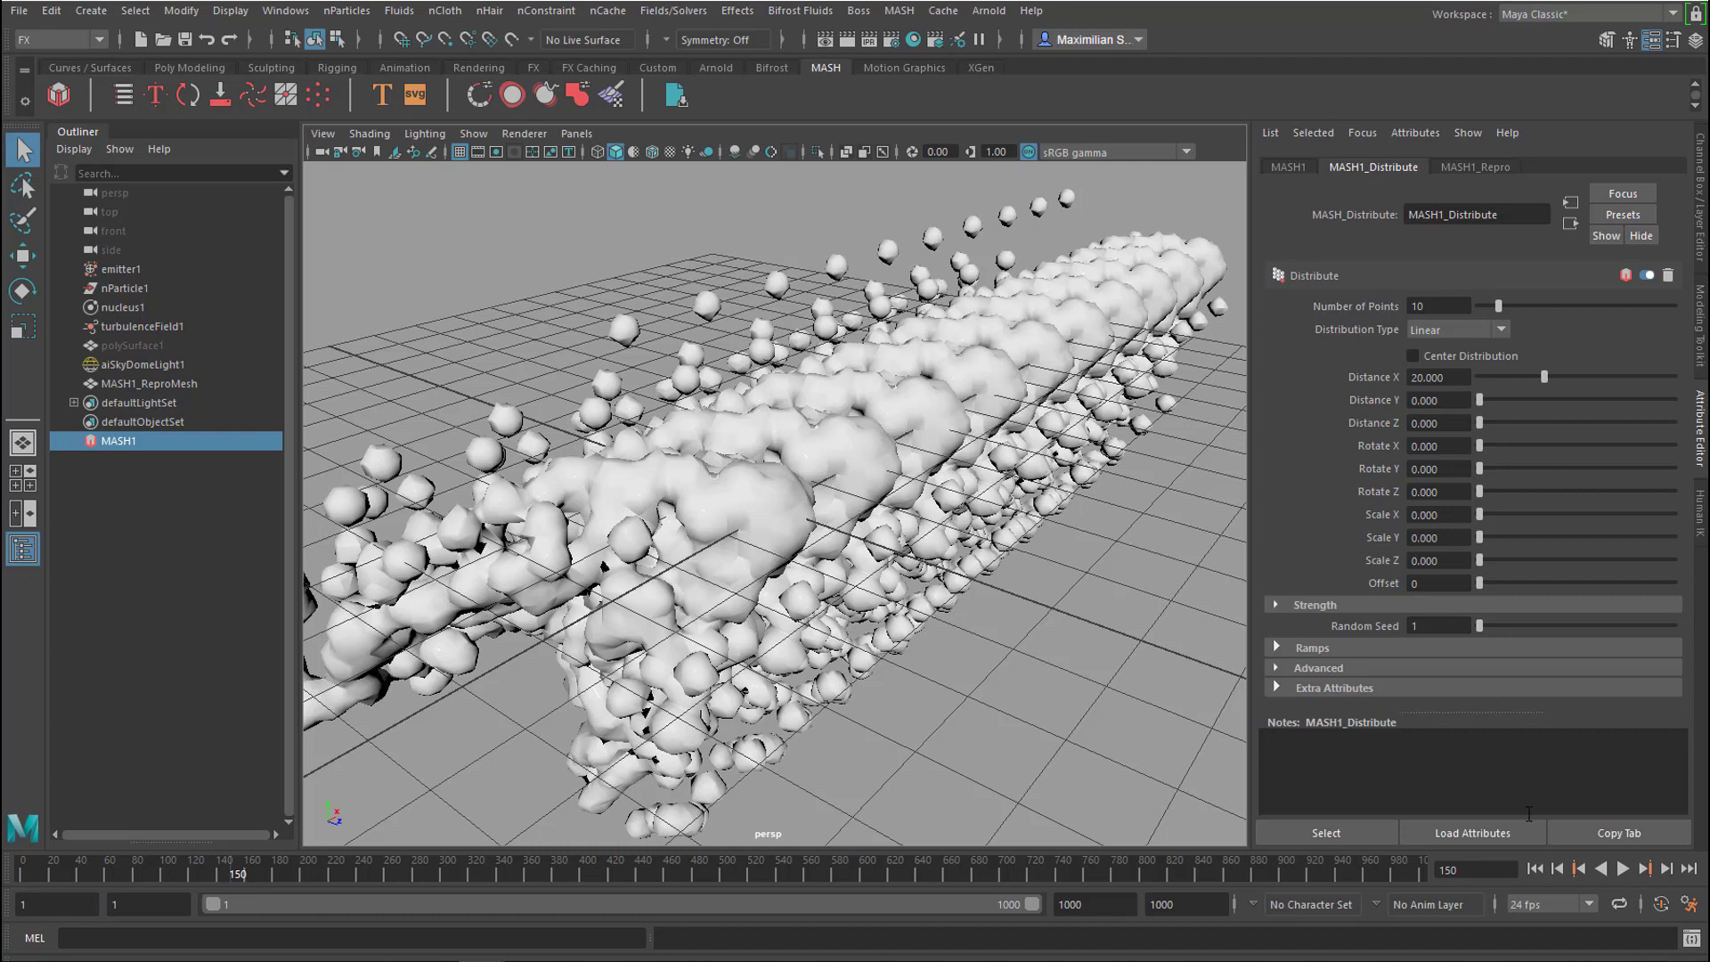
pyautogui.click(1534, 868)
pyautogui.click(1623, 868)
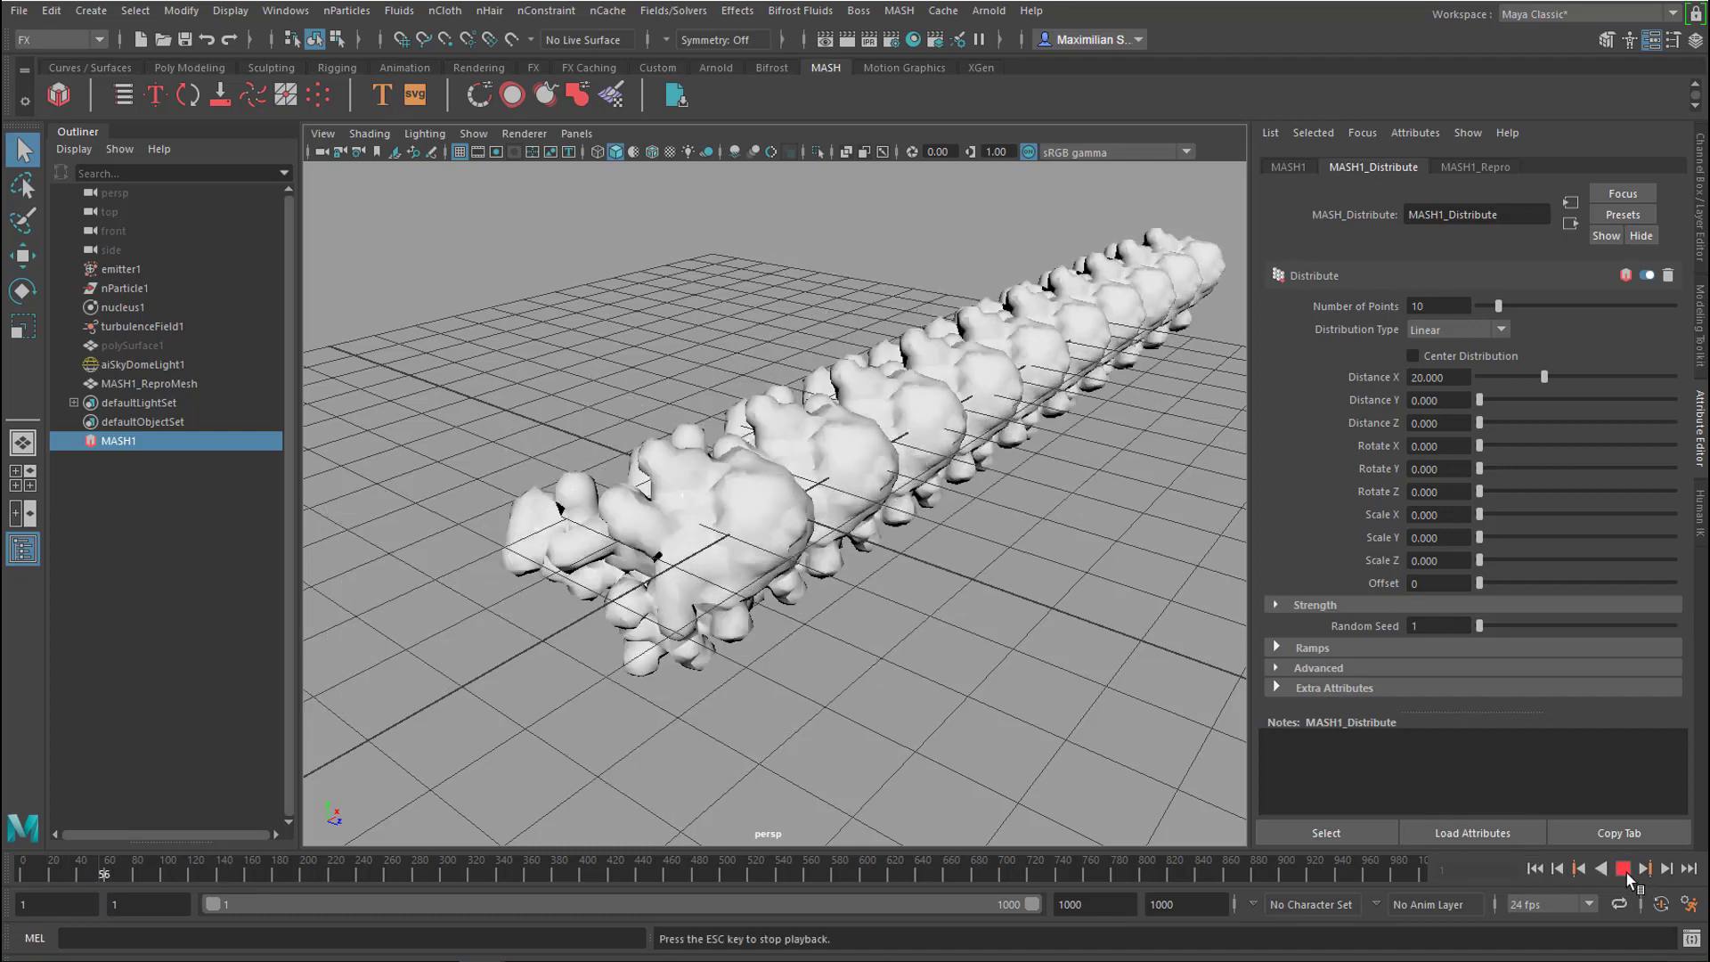
pyautogui.click(1623, 868)
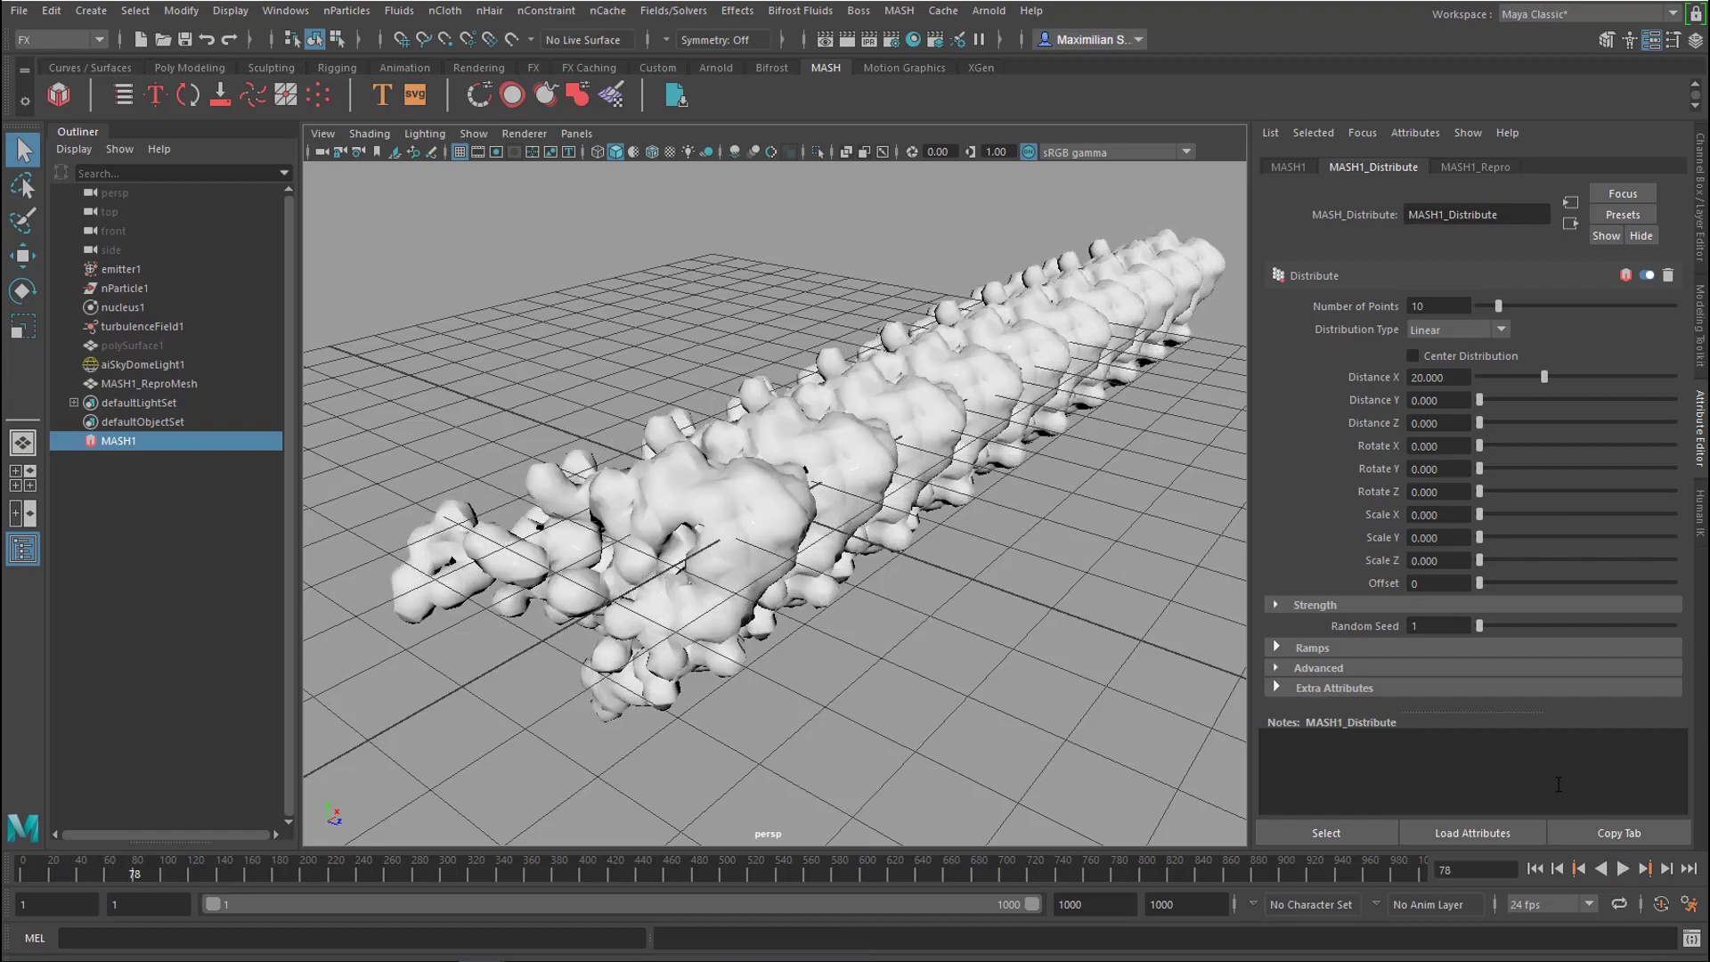
# Frame the row of MASH copies in perspective and render it in the Arnold RenderView.
pyautogui.moveTo(1074, 613)
pyautogui.keyDown('alt'); pyautogui.mouseDown()
pyautogui.moveTo(1144, 622)
pyautogui.moveTo(1031, 649)
pyautogui.moveTo(1098, 589)
pyautogui.mouseUp(); pyautogui.keyUp('alt')
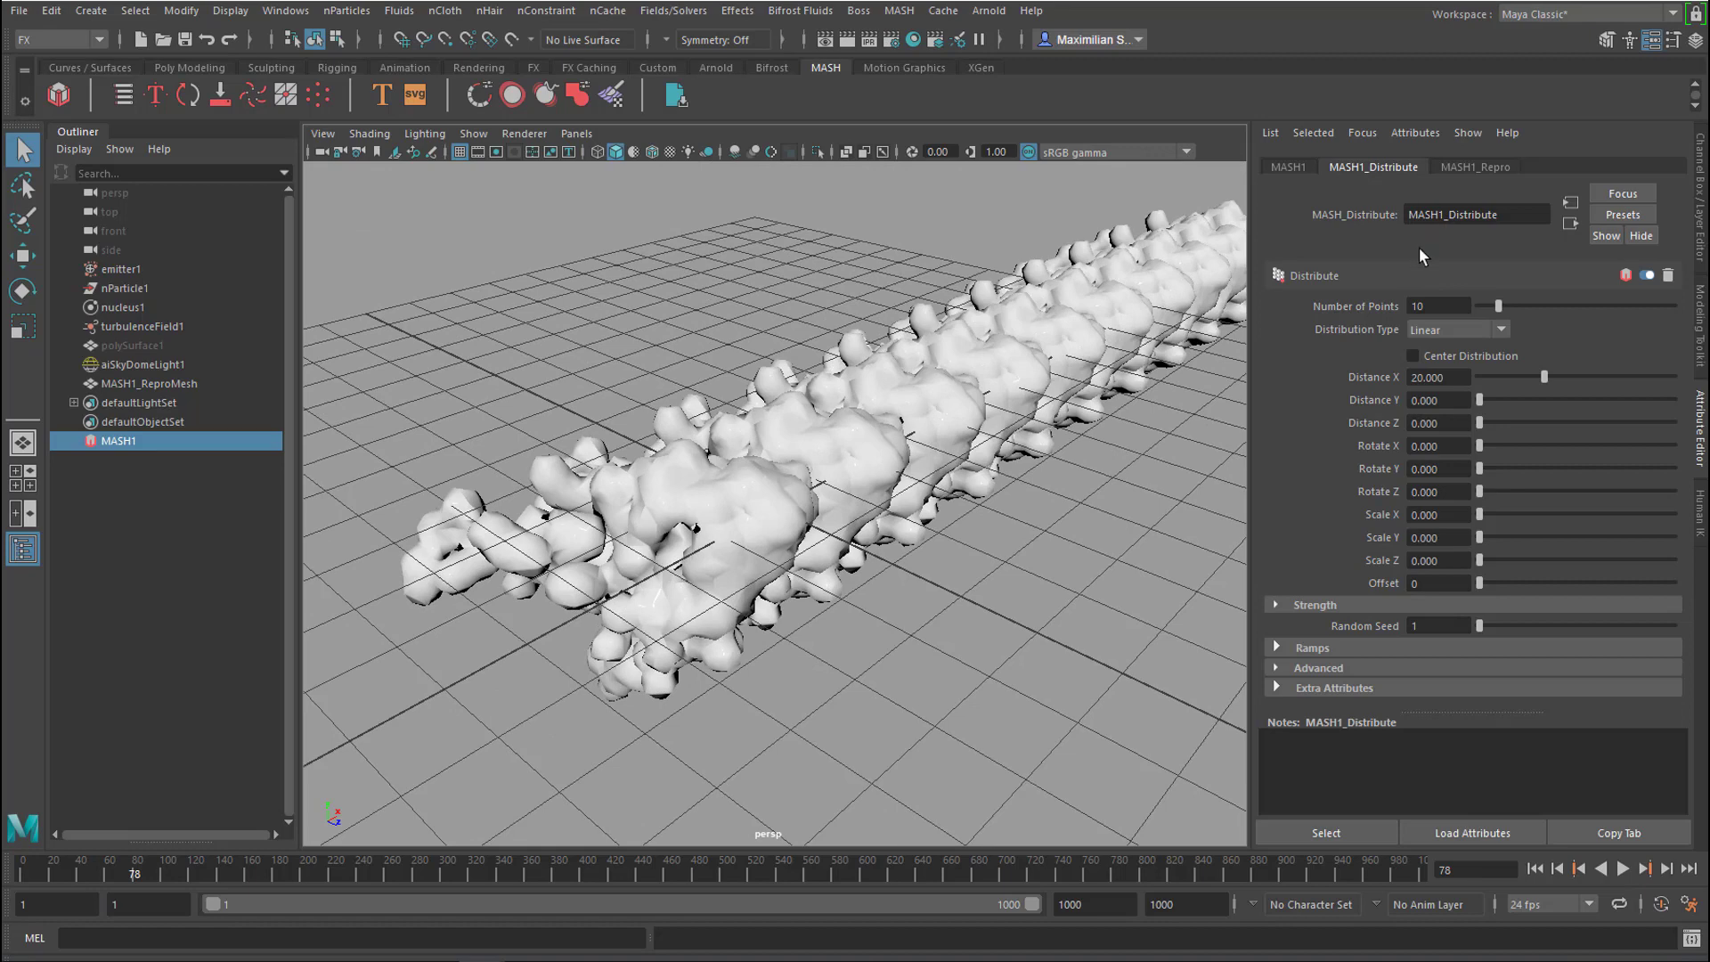
pyautogui.keyDown('alt'); pyautogui.moveTo(1027, 529); pyautogui.dragTo(1054, 482); pyautogui.keyUp('alt')
pyautogui.click(992, 10)
pyautogui.click(1049, 51)
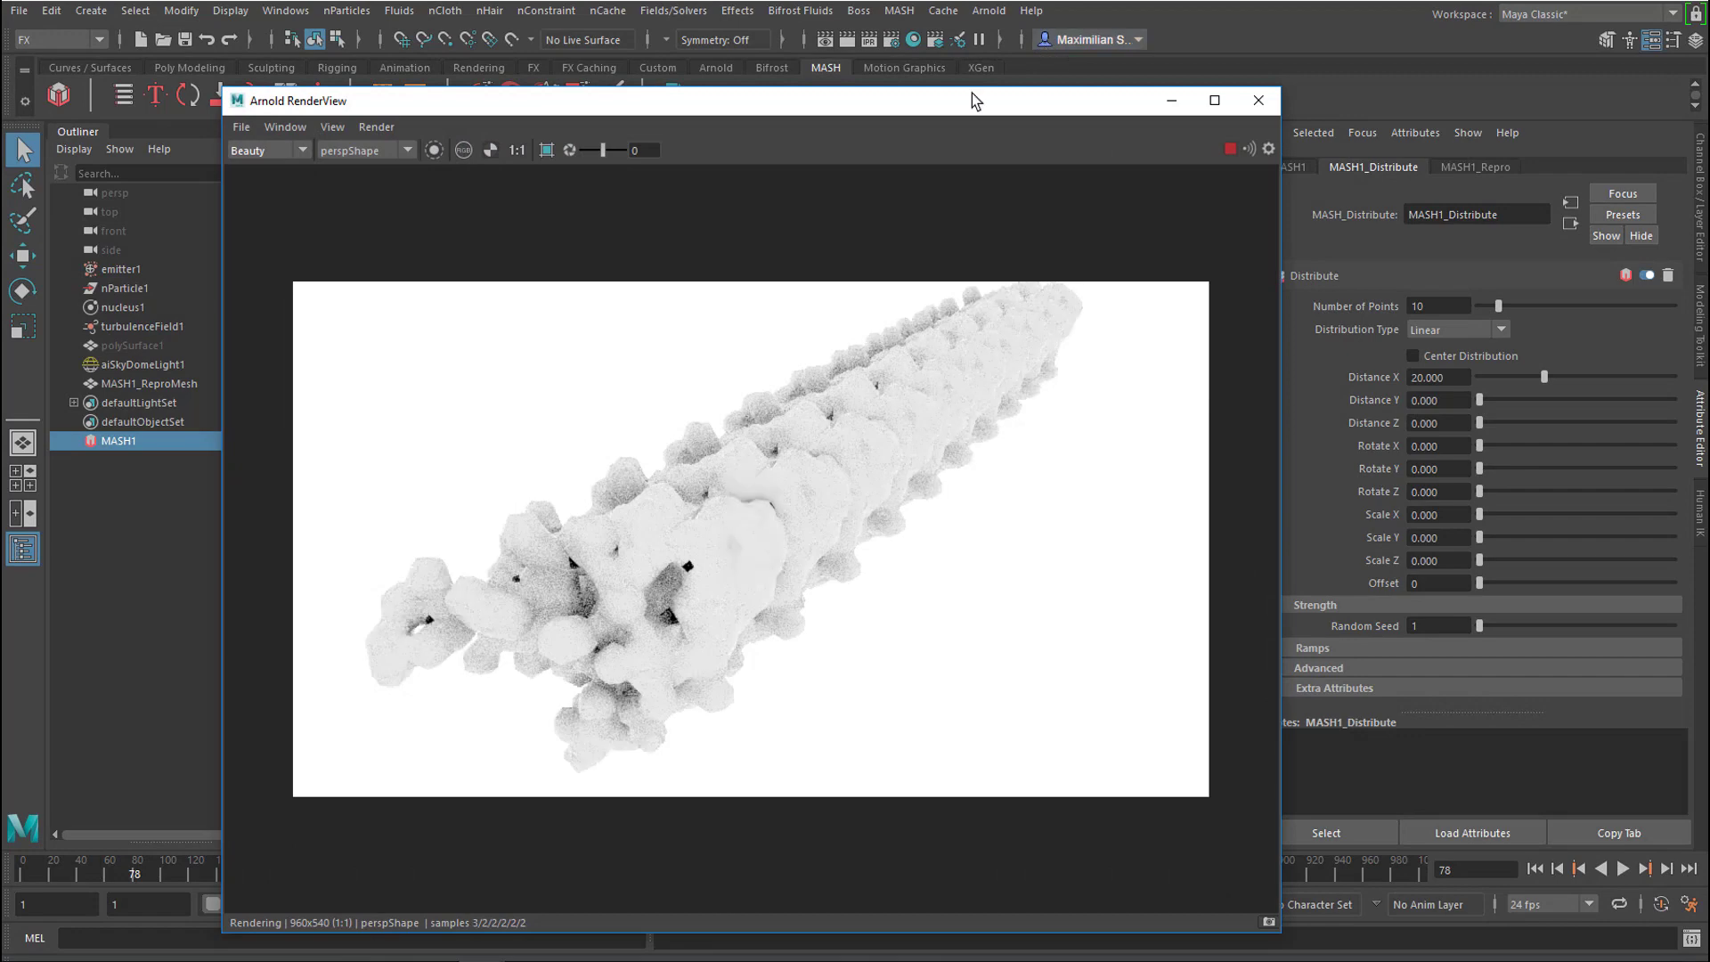
# Close the Arnold RenderView and set the MASH1_Distribute distribution type to Radial.
pyautogui.click(1254, 100)
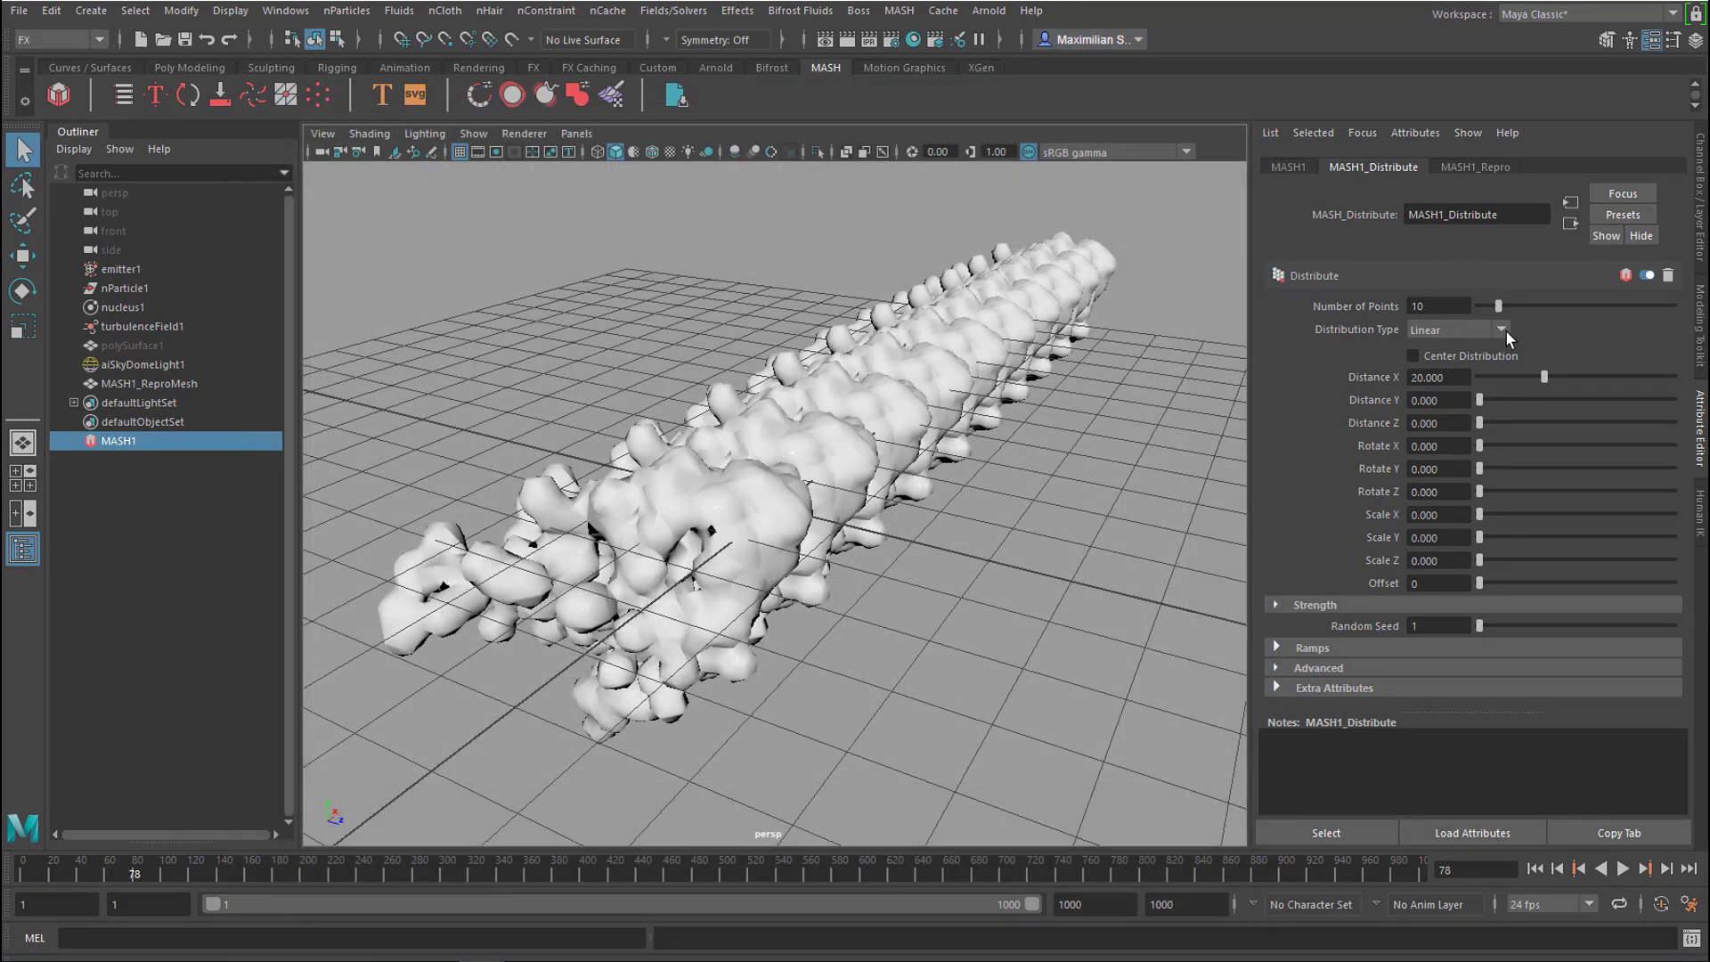
pyautogui.click(1501, 328)
pyautogui.click(1471, 370)
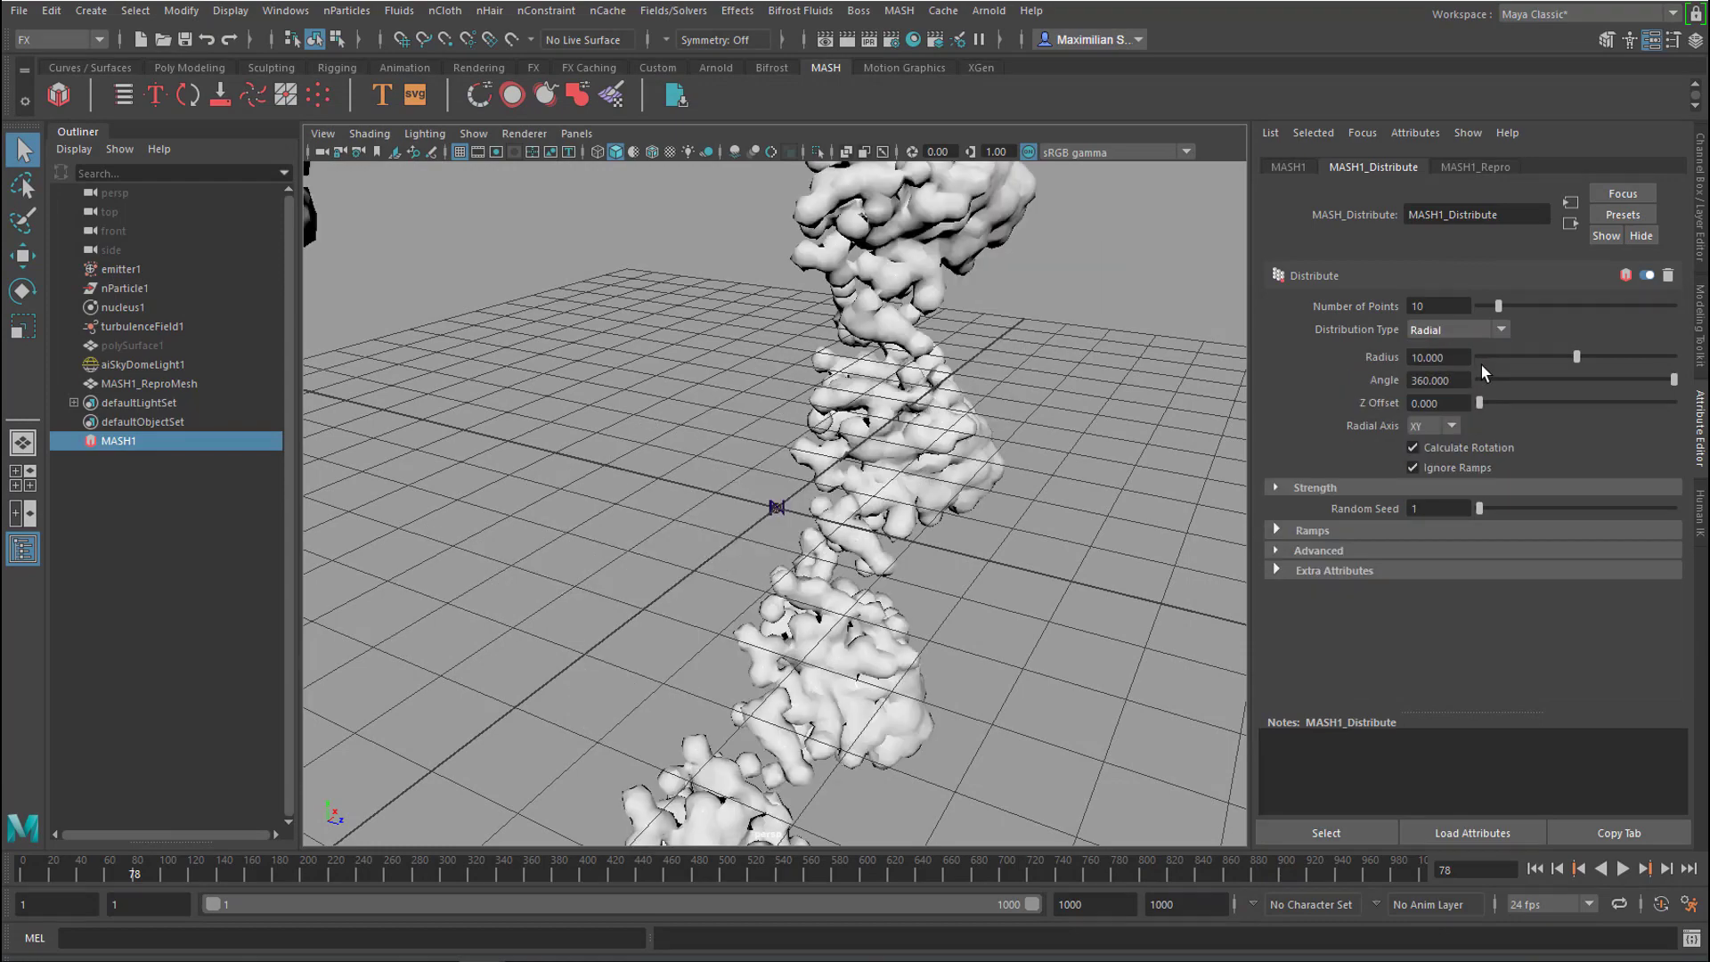
# Play the simulation to frame 100 and inspect the radial arrangement of MASH copies from the front.
pyautogui.keyDown('alt'); pyautogui.moveTo(1101, 519); pyautogui.dragTo(1011, 538); pyautogui.keyUp('alt')
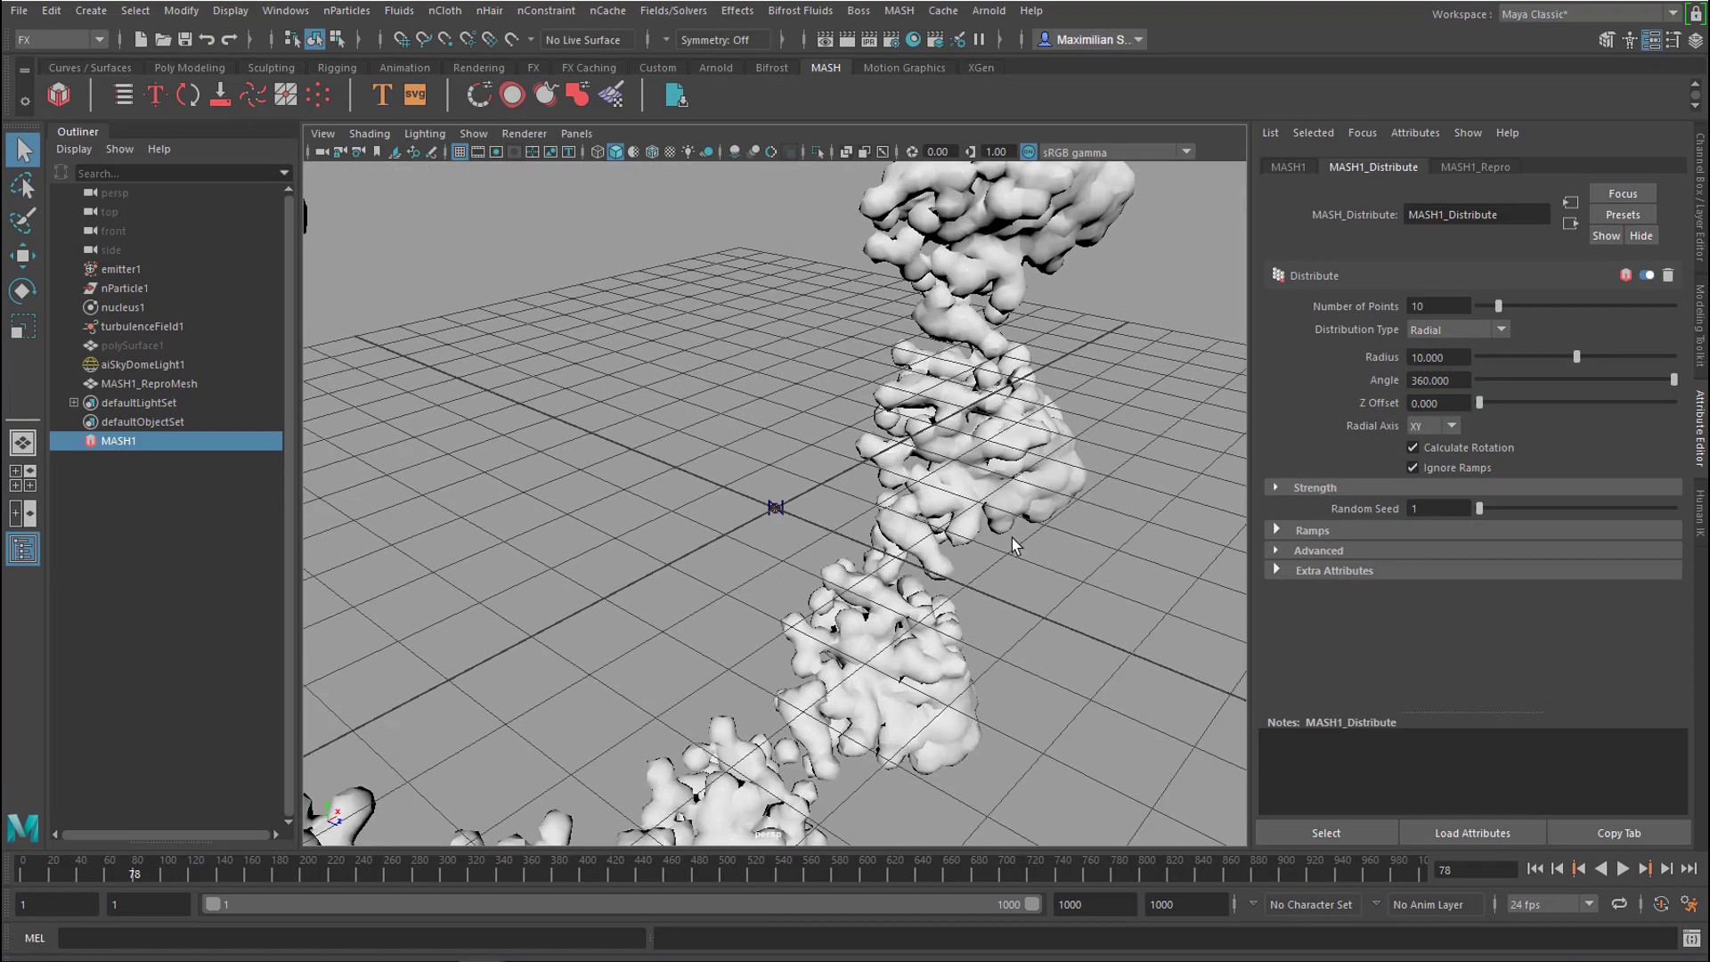
pyautogui.click(1012, 537)
pyautogui.click(1622, 870)
pyautogui.click(1622, 870)
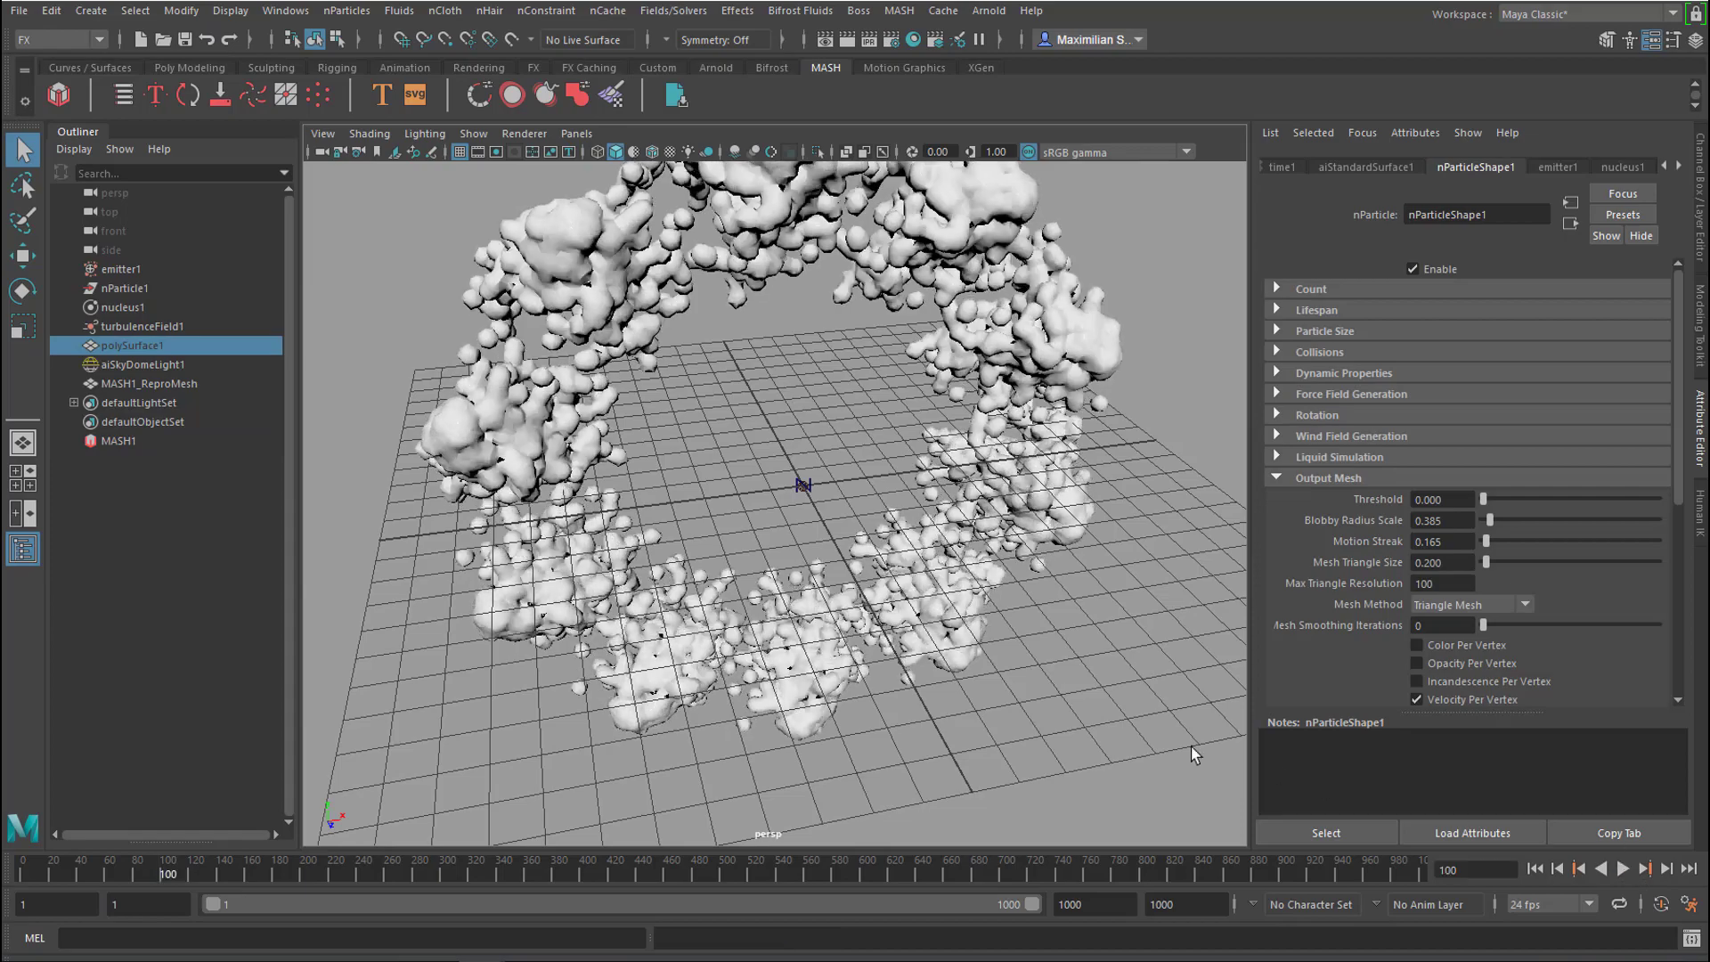
pyautogui.keyDown('alt'); pyautogui.moveTo(1196, 756); pyautogui.dragTo(890, 525); pyautogui.keyUp('alt')
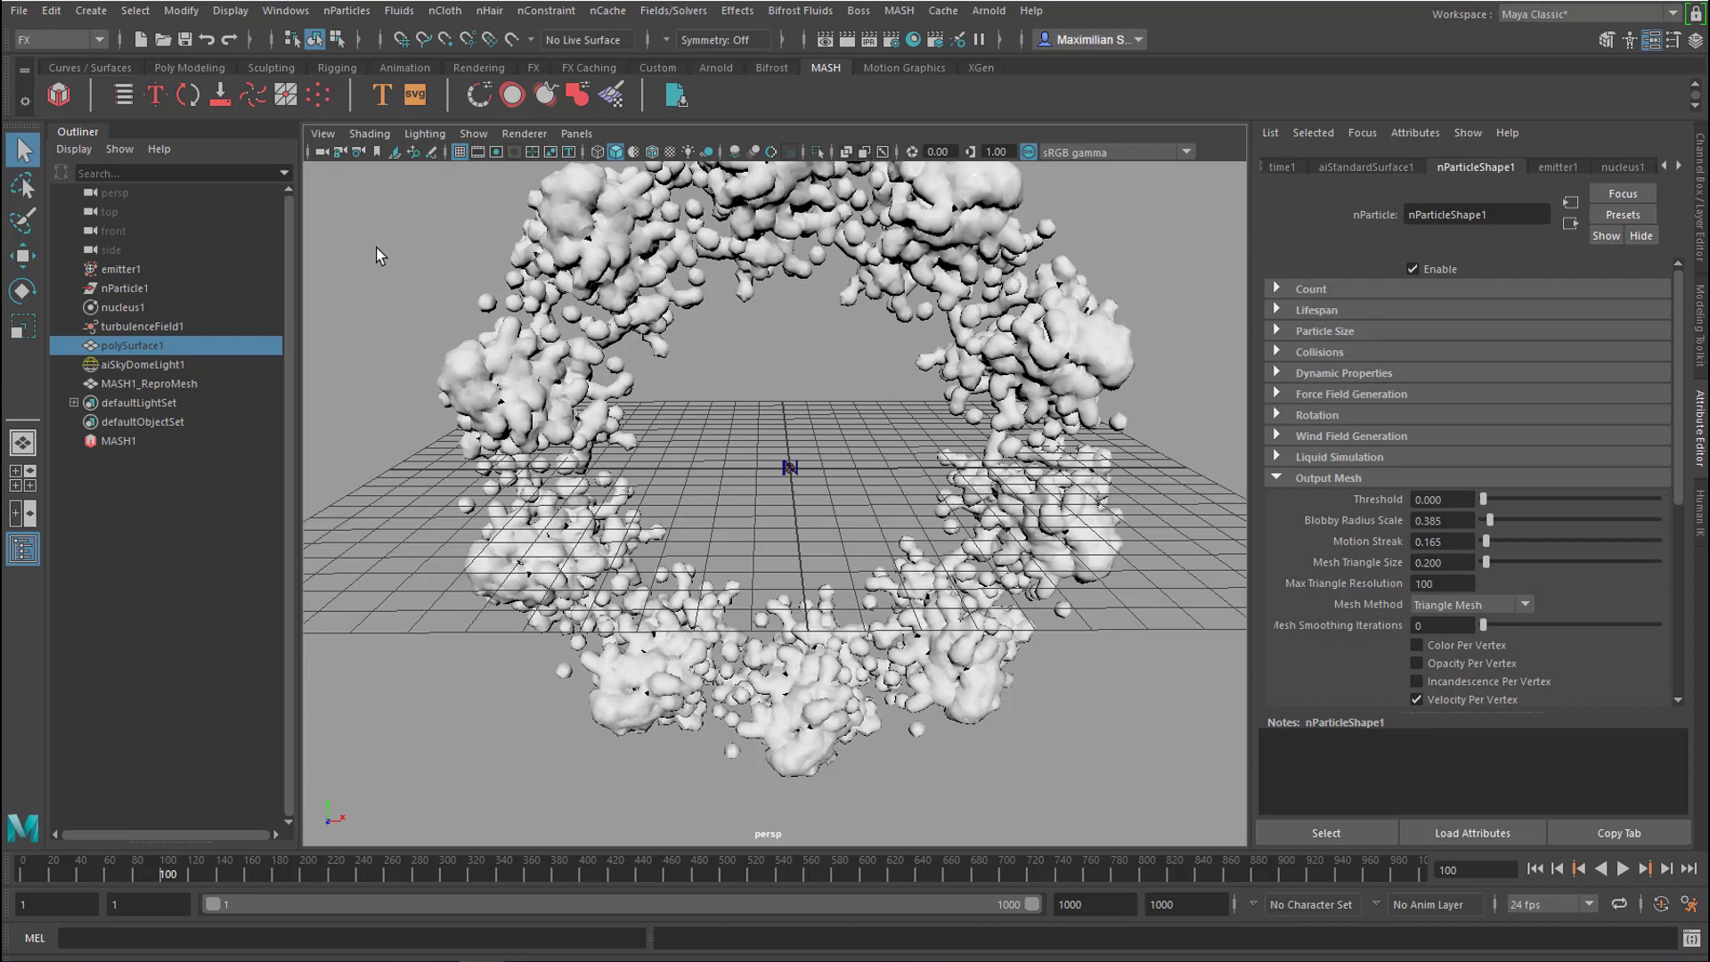
# Set the MASH1 radial distribution's radius to about 11.881 and add a Random node to the network.
pyautogui.click(126, 441)
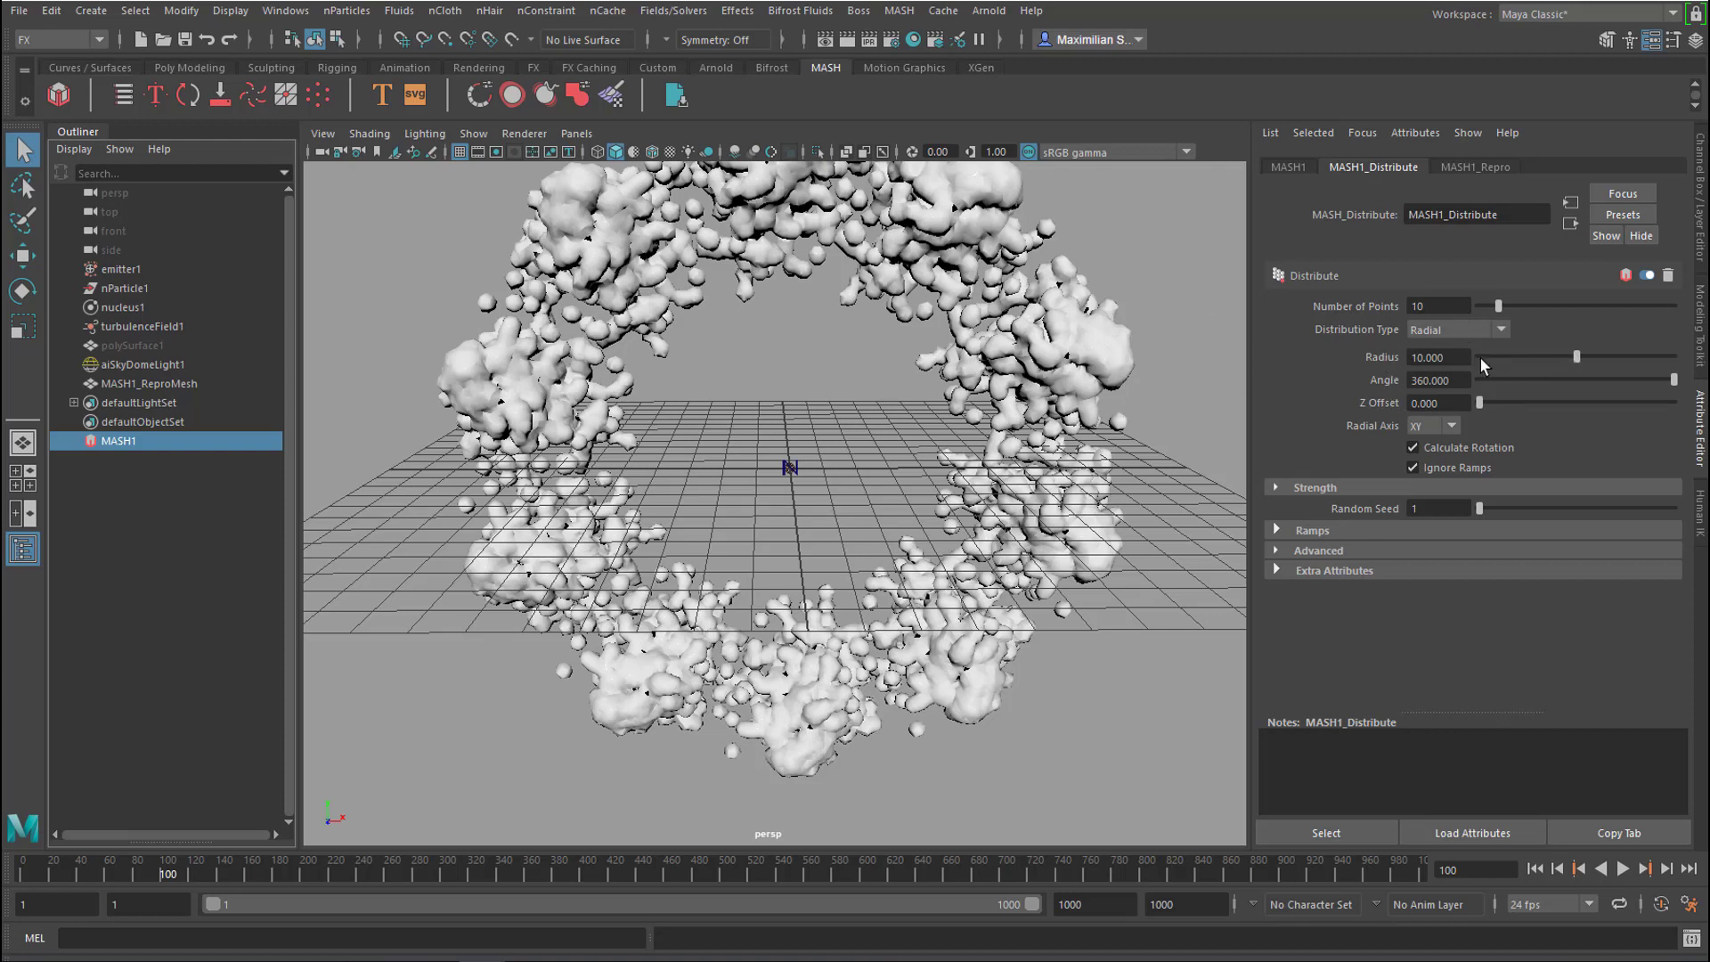
pyautogui.moveTo(1578, 360)
pyautogui.mouseDown()
pyautogui.moveTo(1607, 358)
pyautogui.moveTo(1542, 377)
pyautogui.moveTo(1593, 374)
pyautogui.mouseUp()
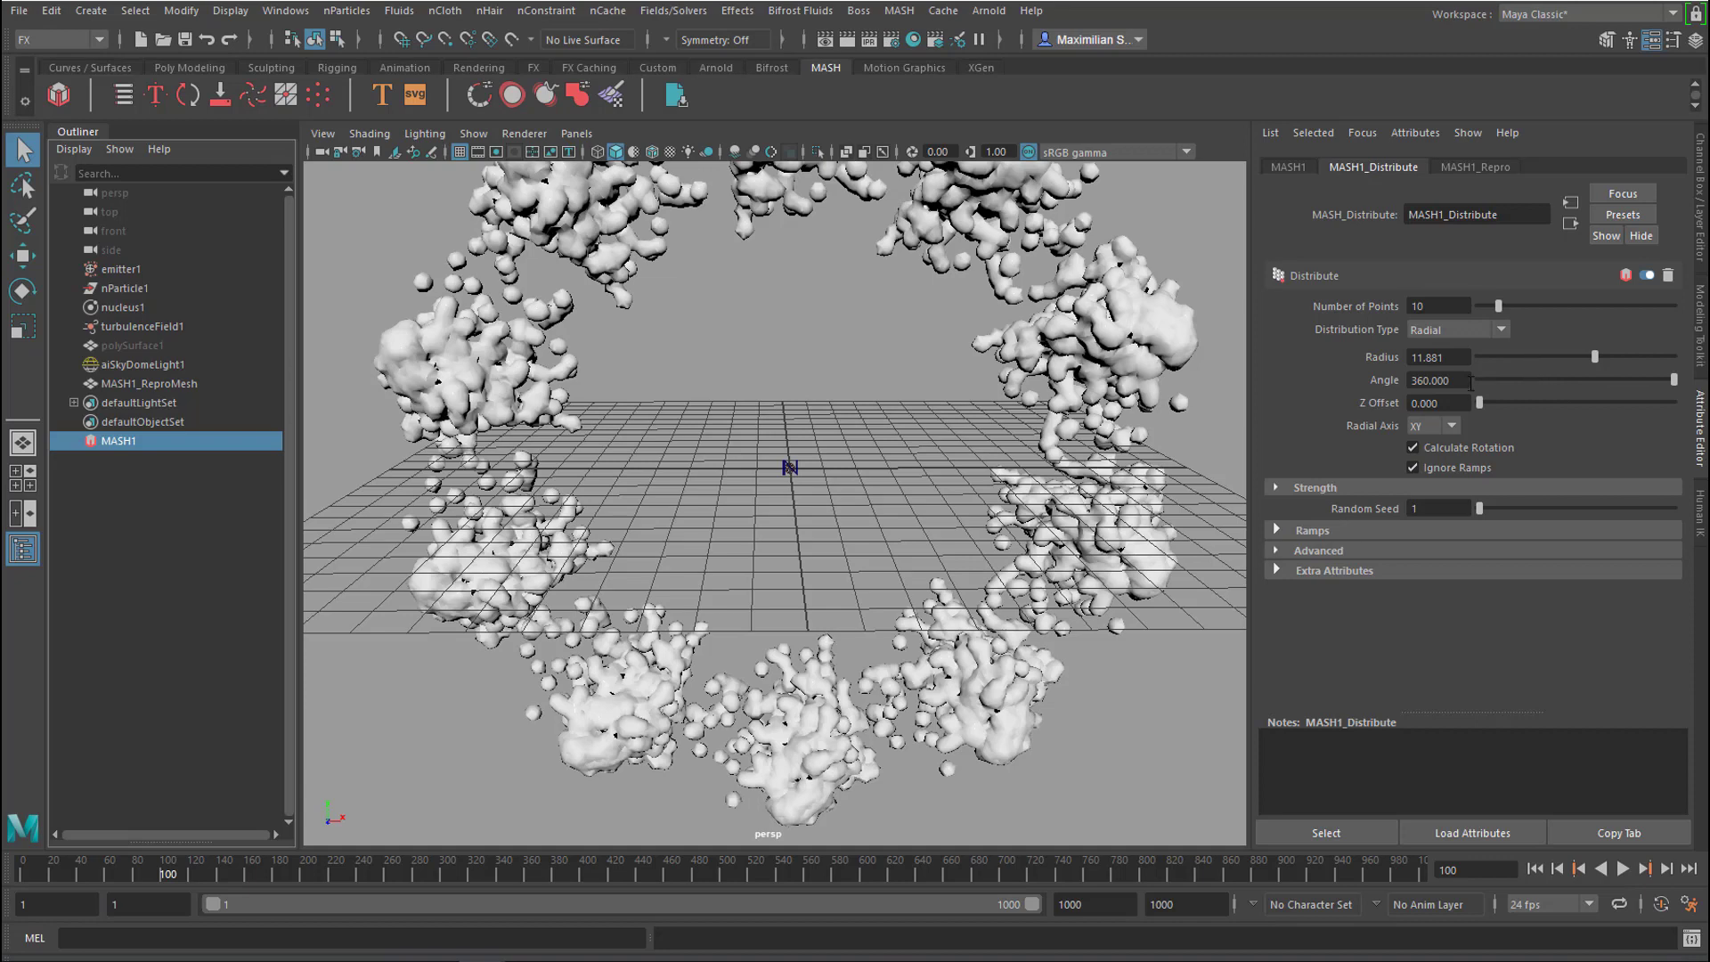
pyautogui.click(1288, 167)
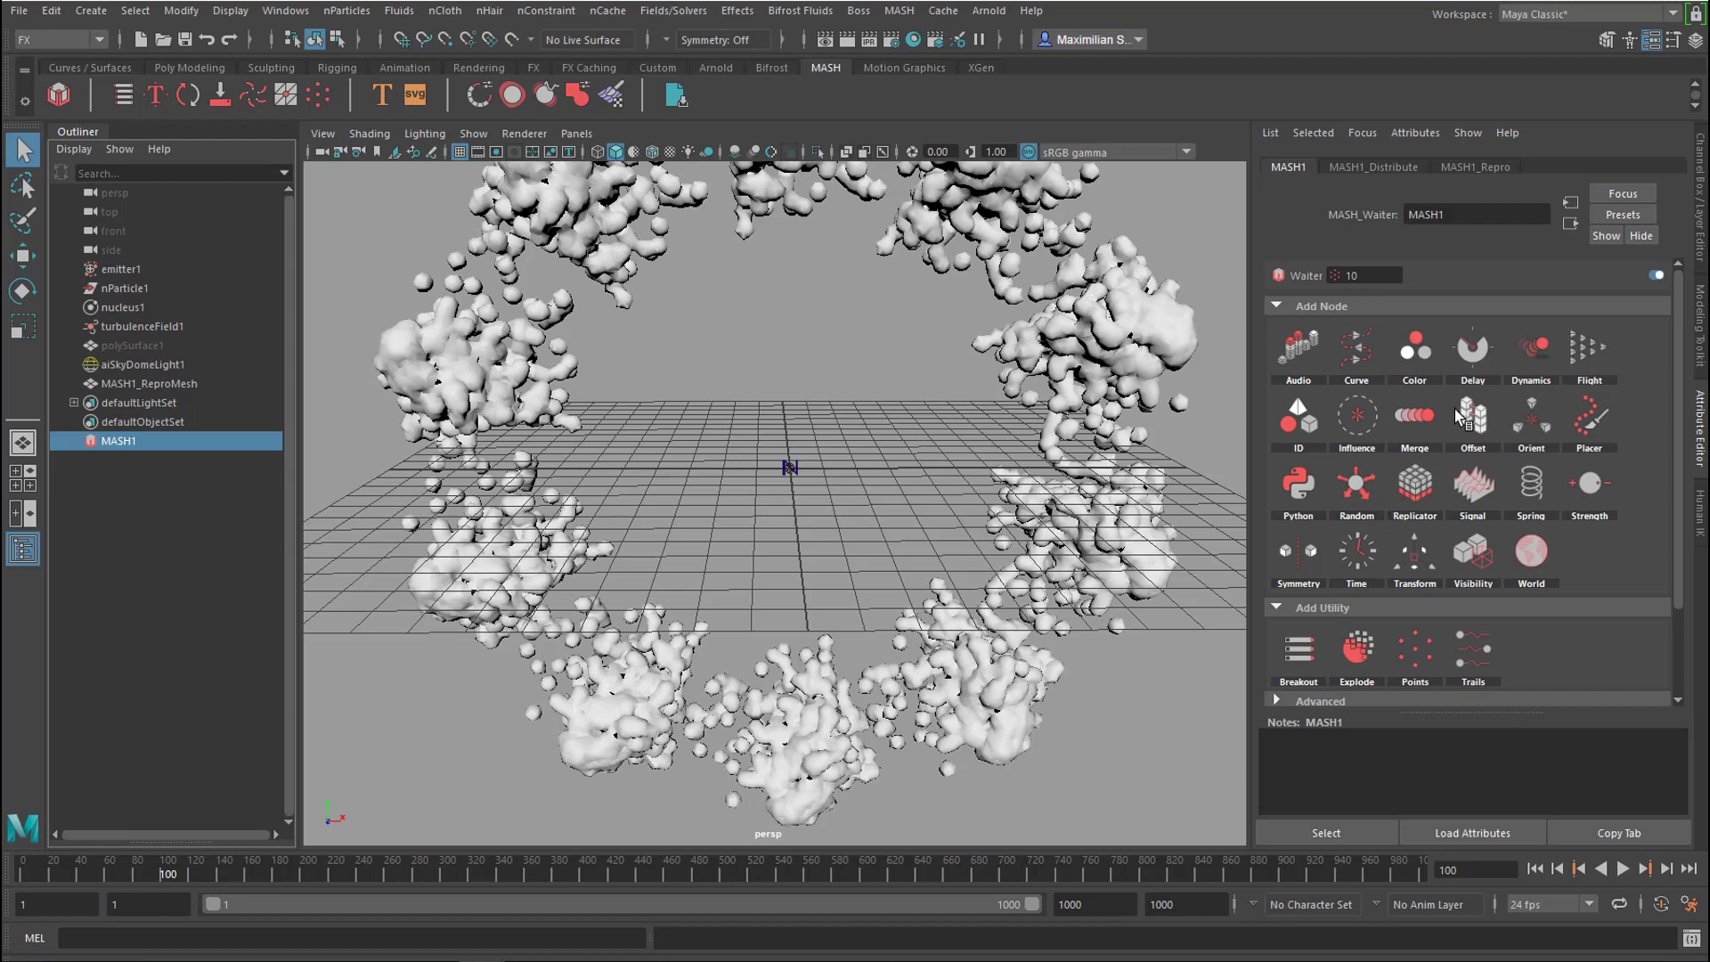
pyautogui.click(1361, 496)
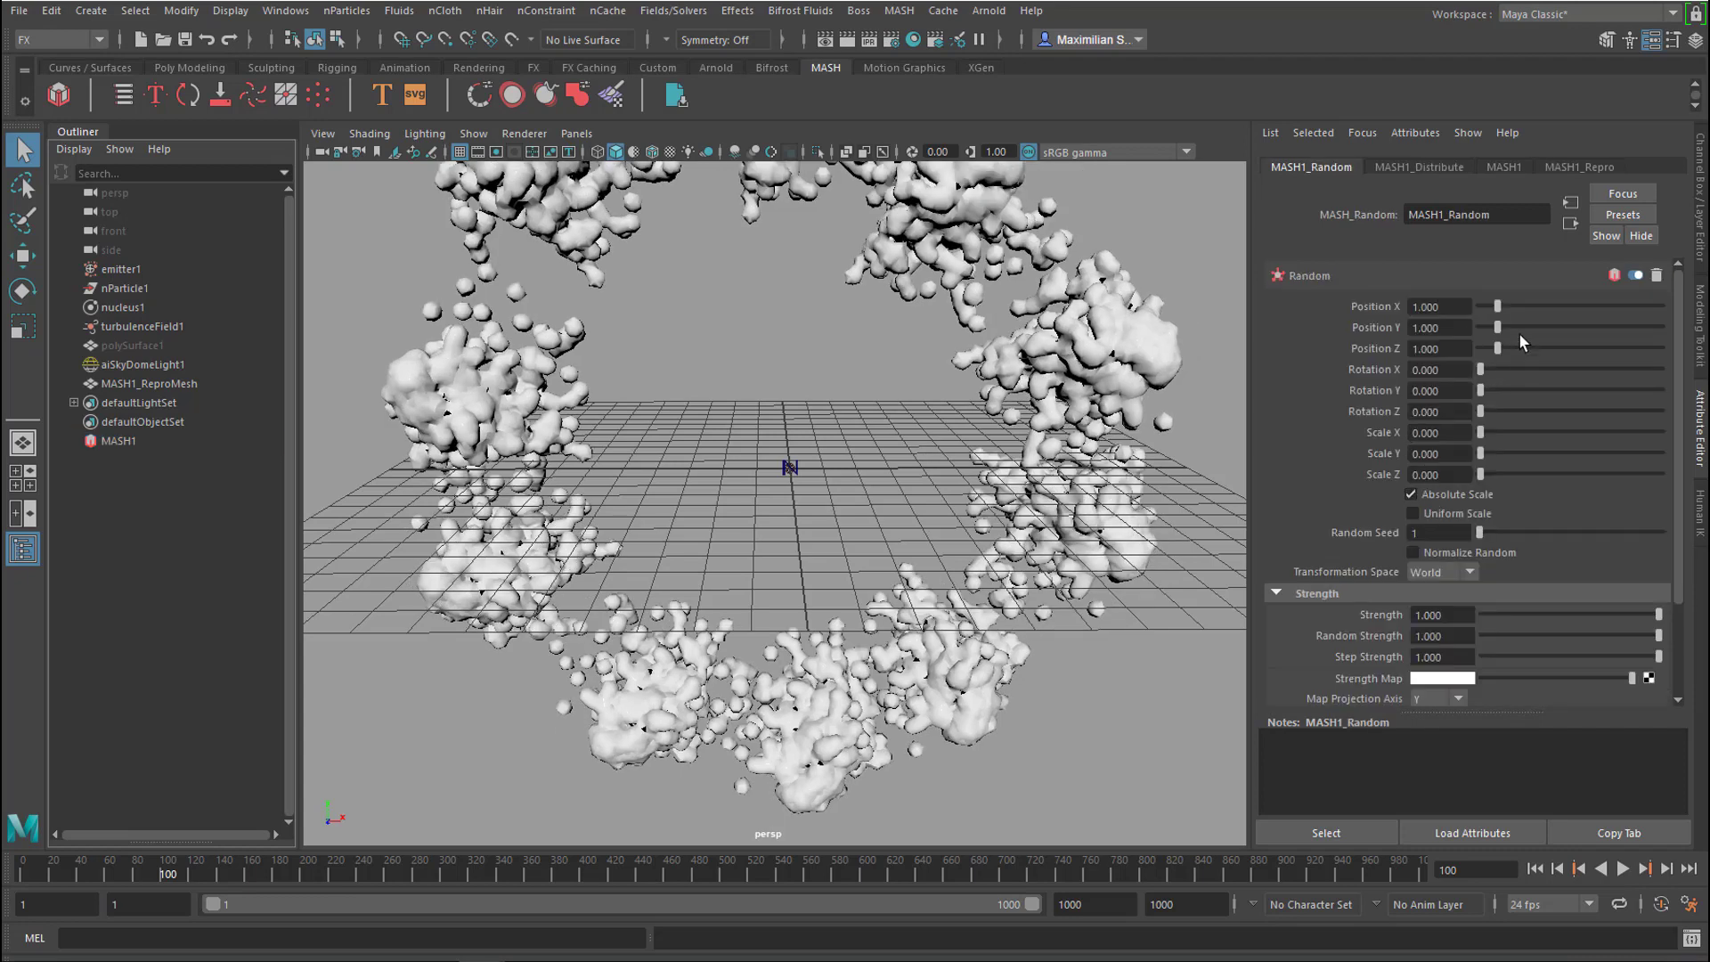
# Try varying the Random node's Position X and Position Y, resetting each to 1.
pyautogui.moveTo(1497, 309); pyautogui.dragTo(1498, 311)
pyautogui.doubleClick(1428, 306)
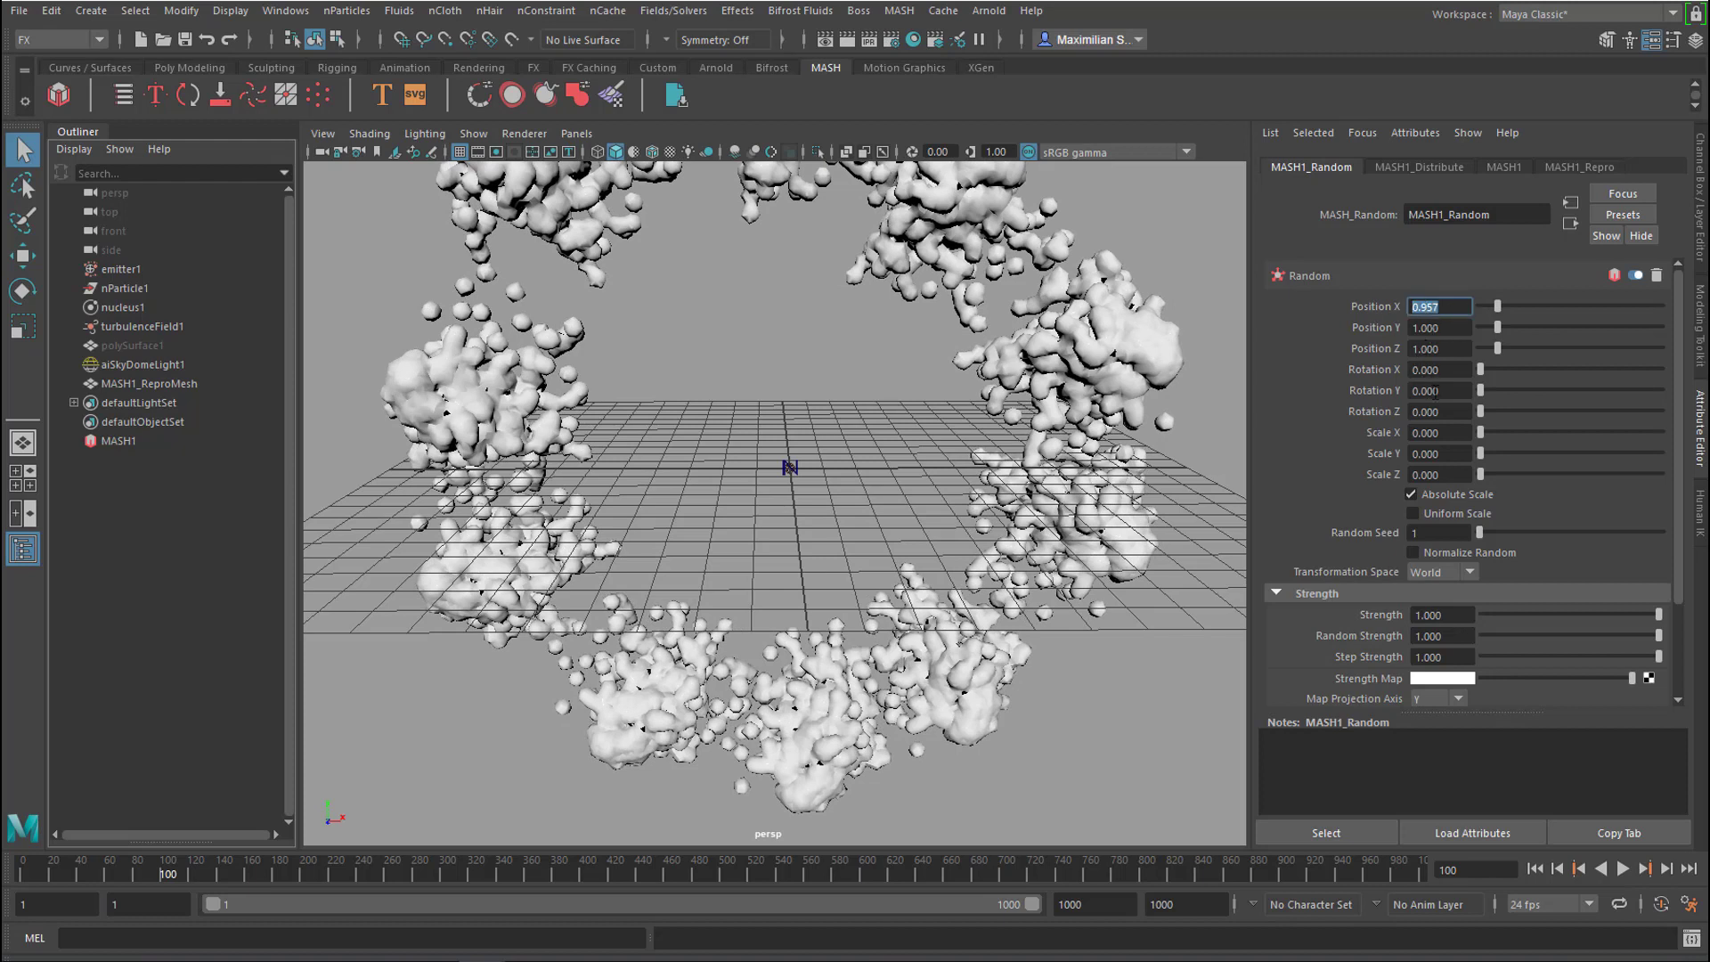
pyautogui.write('1')
pyautogui.press('Return')
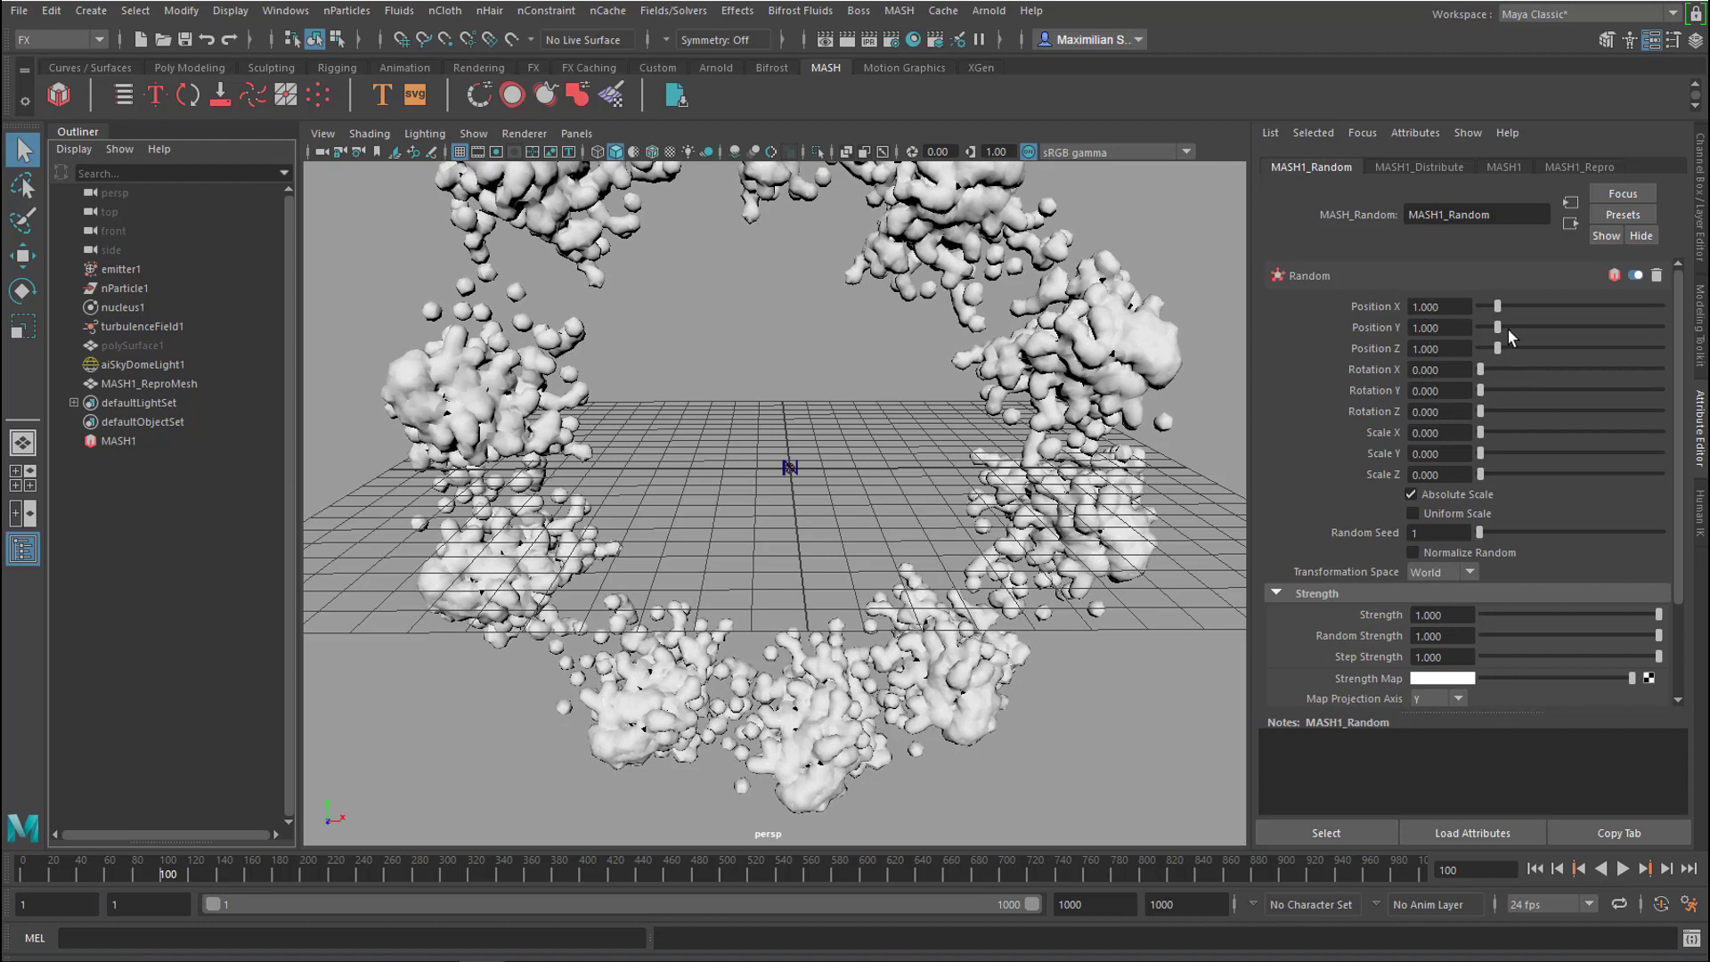
pyautogui.moveTo(1499, 336); pyautogui.dragTo(1393, 341)
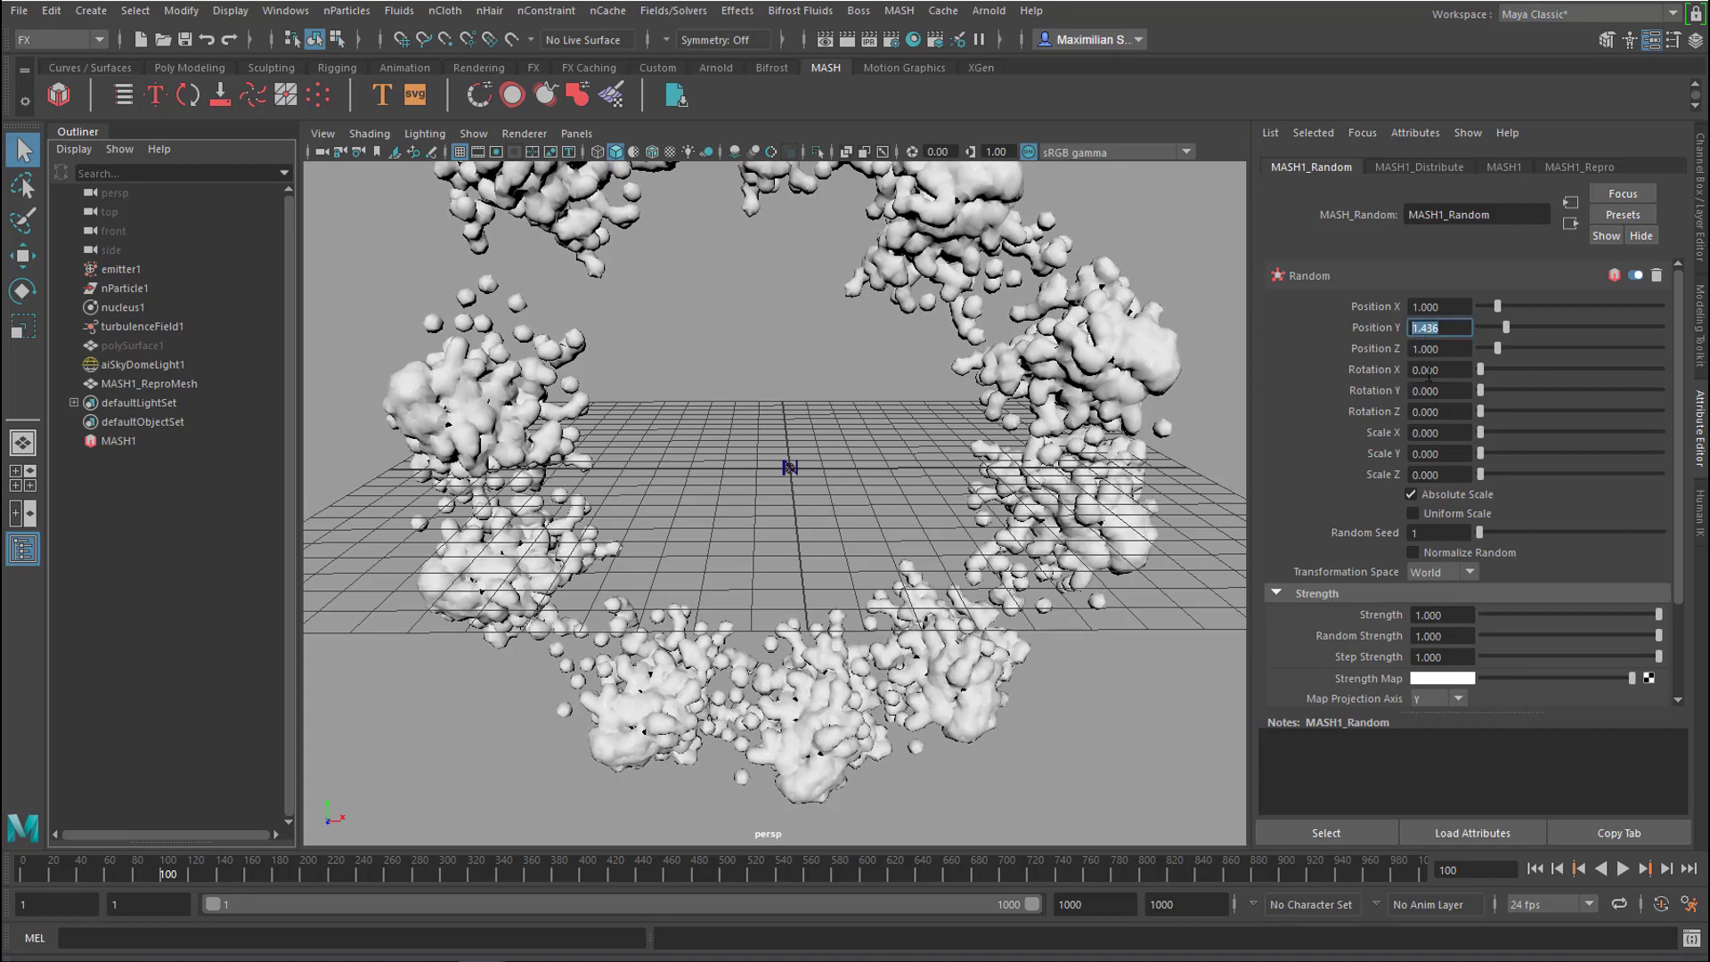
pyautogui.press('Return')
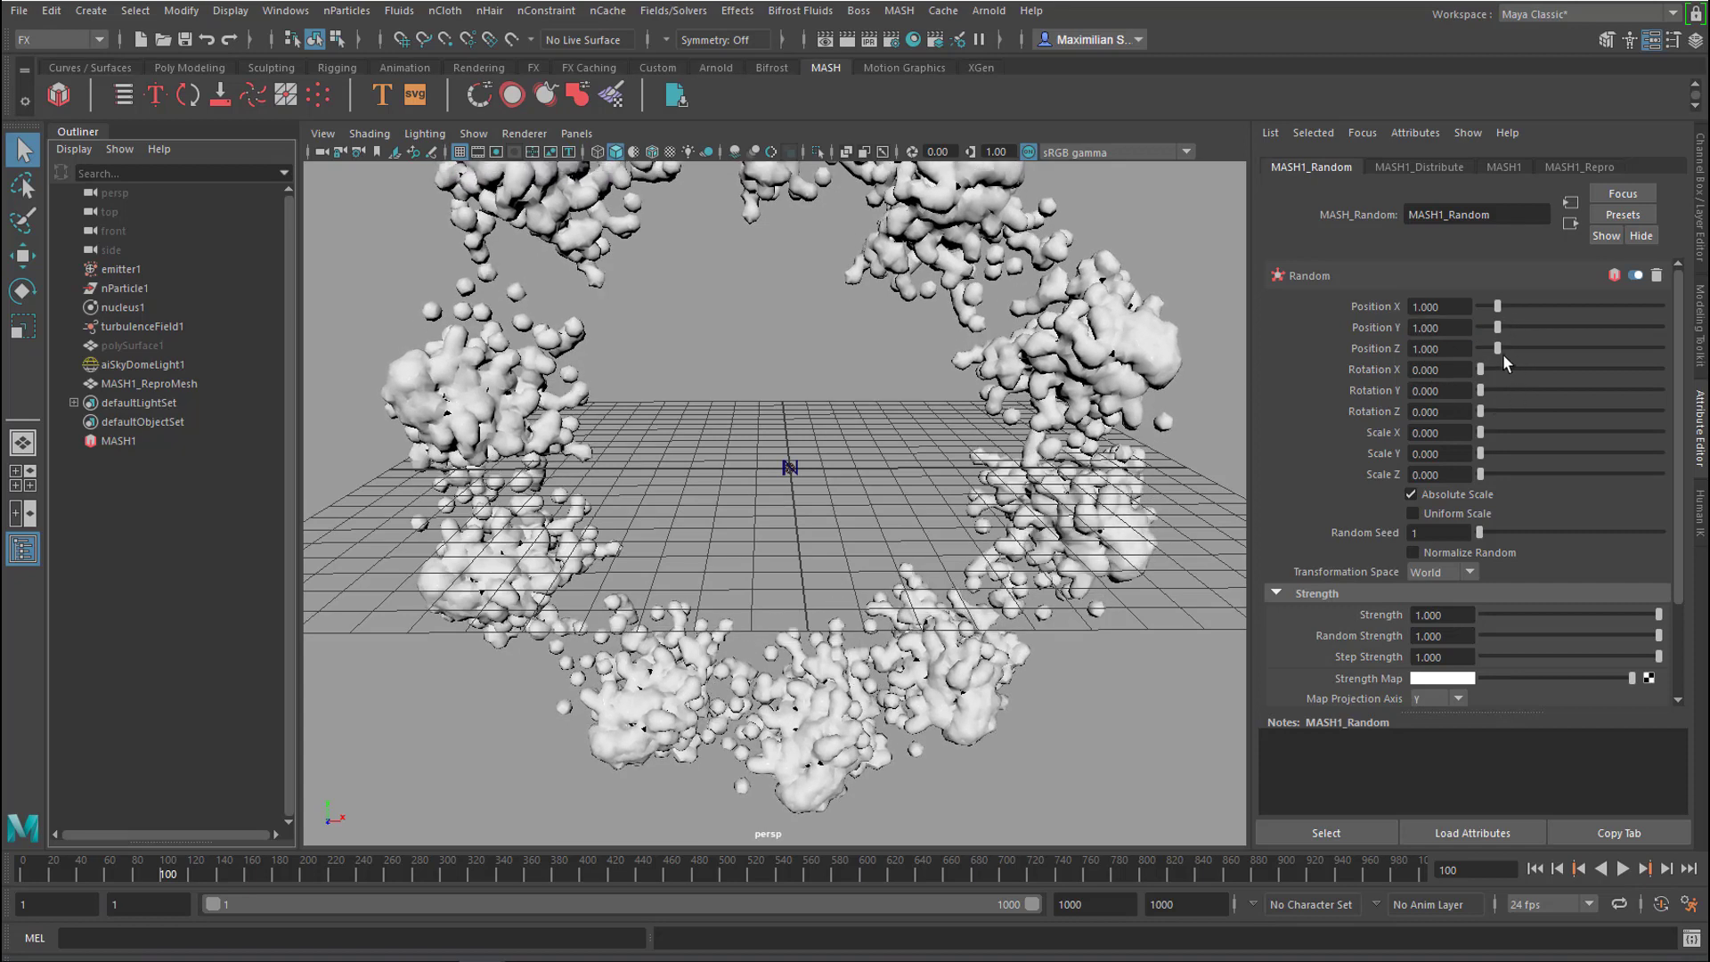
# Set the Random node's Position Z to about 3.564 and Rotation X, Y and Z to about 18.191, 40.213 and 39.255.
pyautogui.moveTo(1494, 351); pyautogui.dragTo(1543, 347)
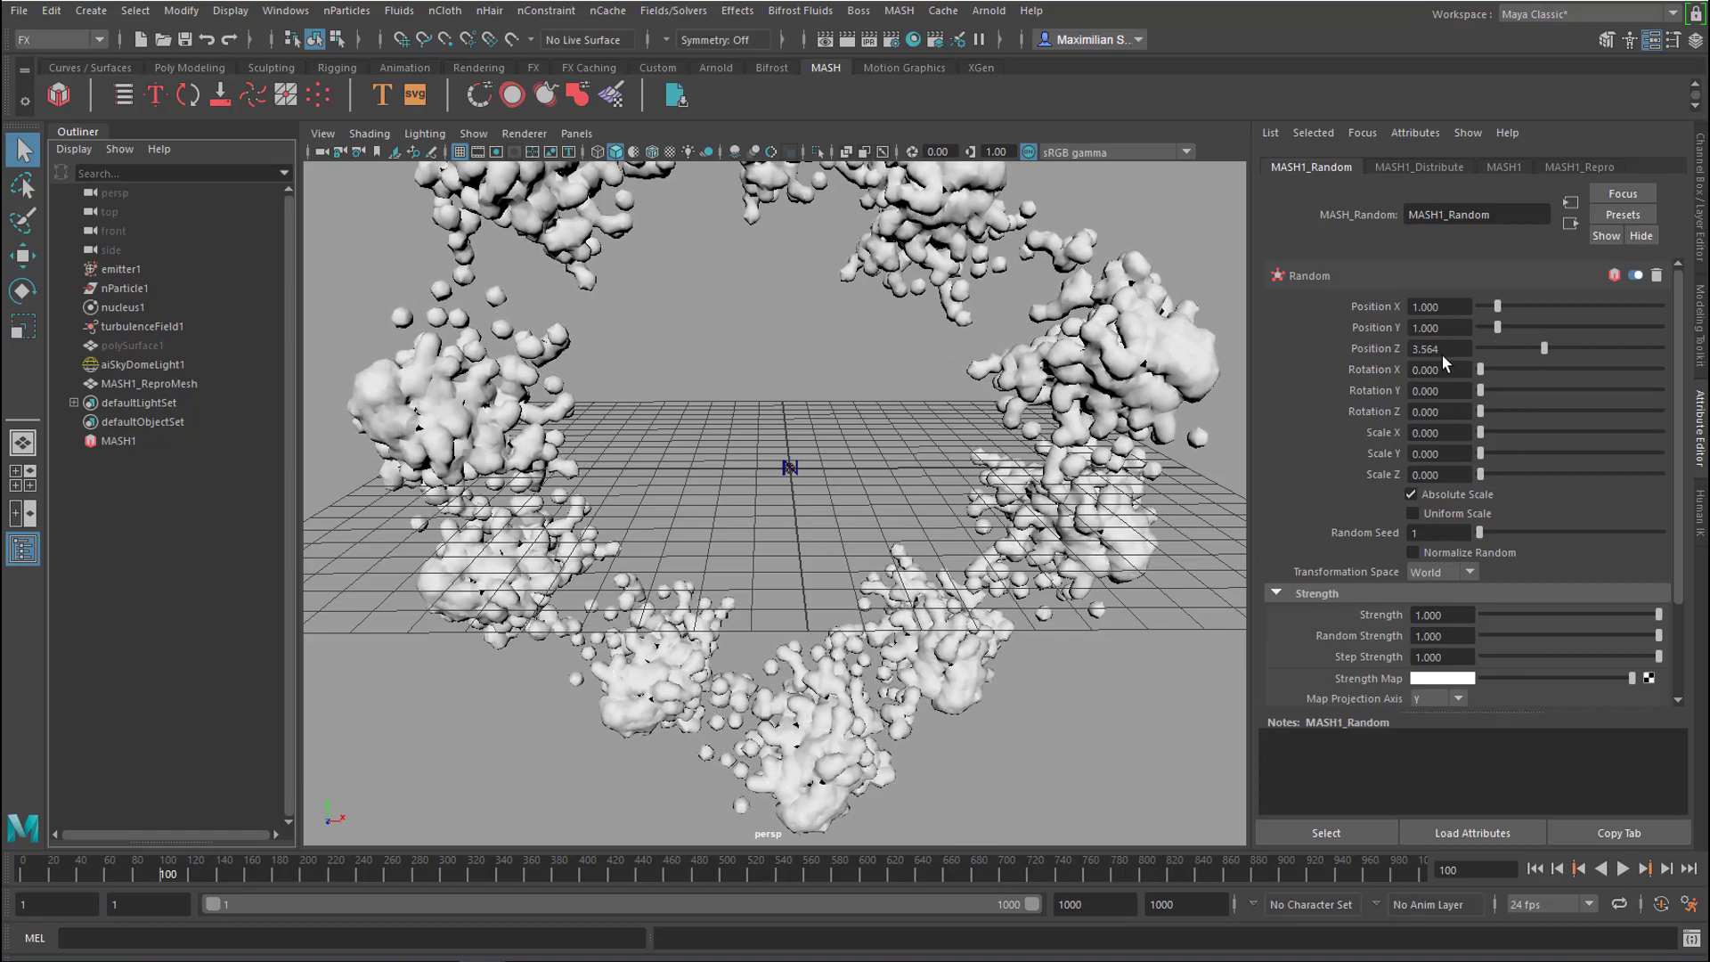
pyautogui.keyDown('alt'); pyautogui.moveTo(891, 498); pyautogui.dragTo(1228, 436); pyautogui.keyUp('alt')
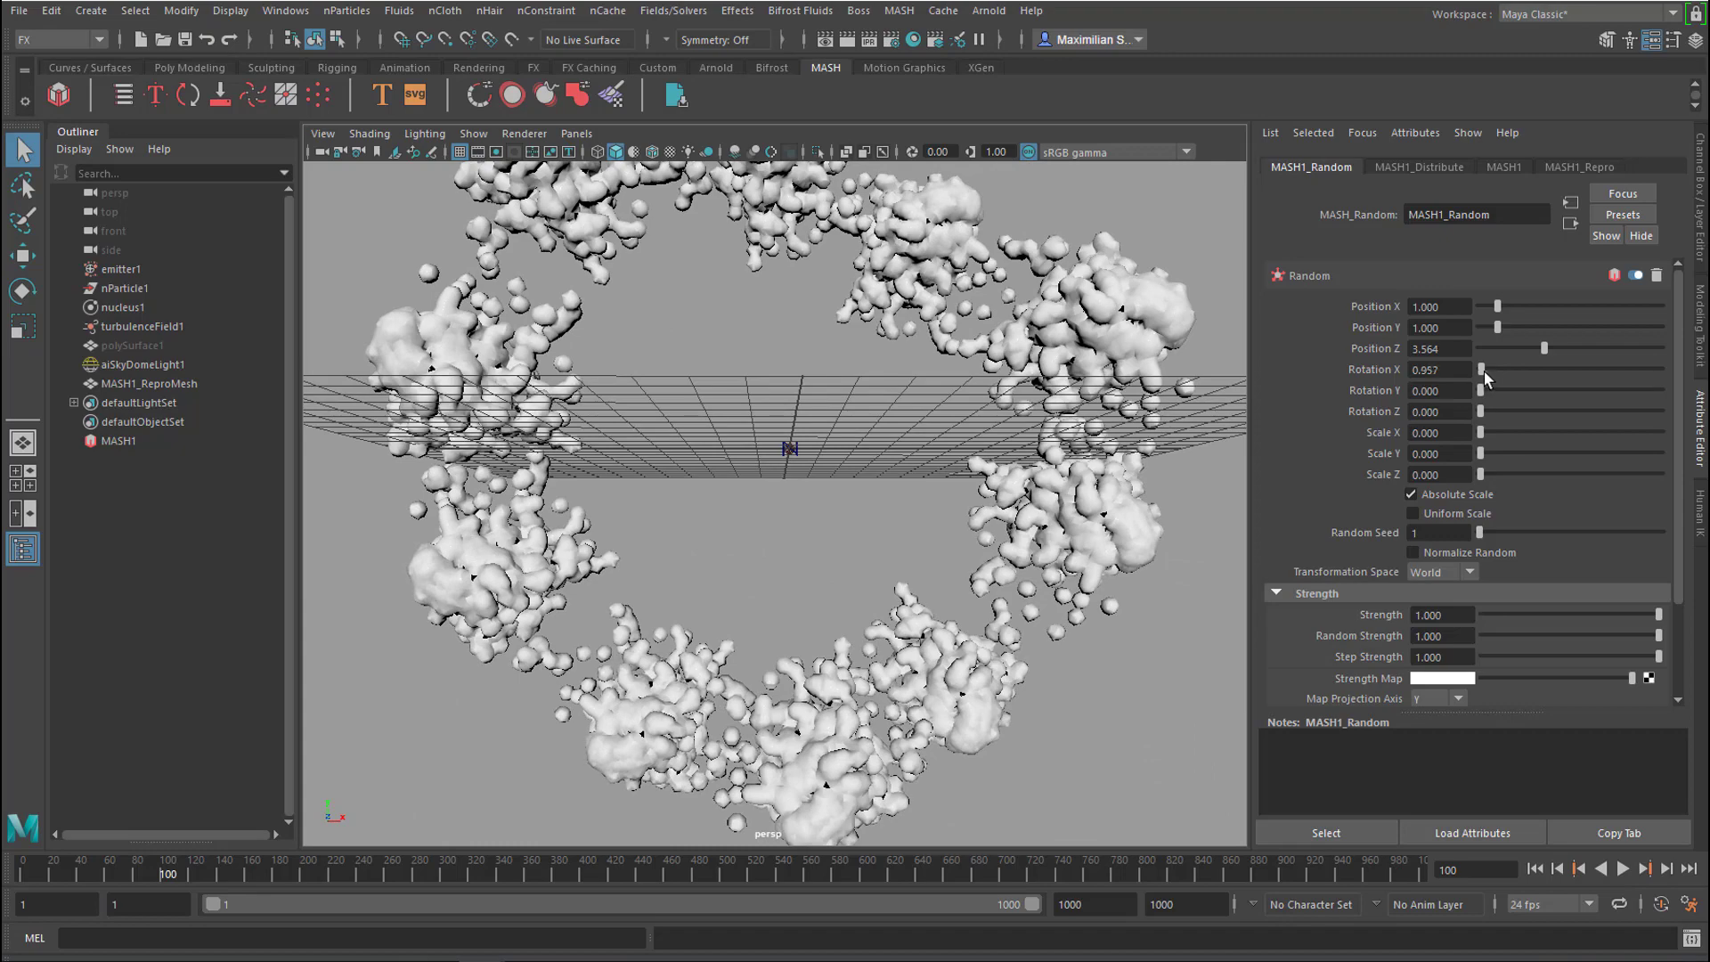
pyautogui.moveTo(1484, 372); pyautogui.dragTo(1520, 411)
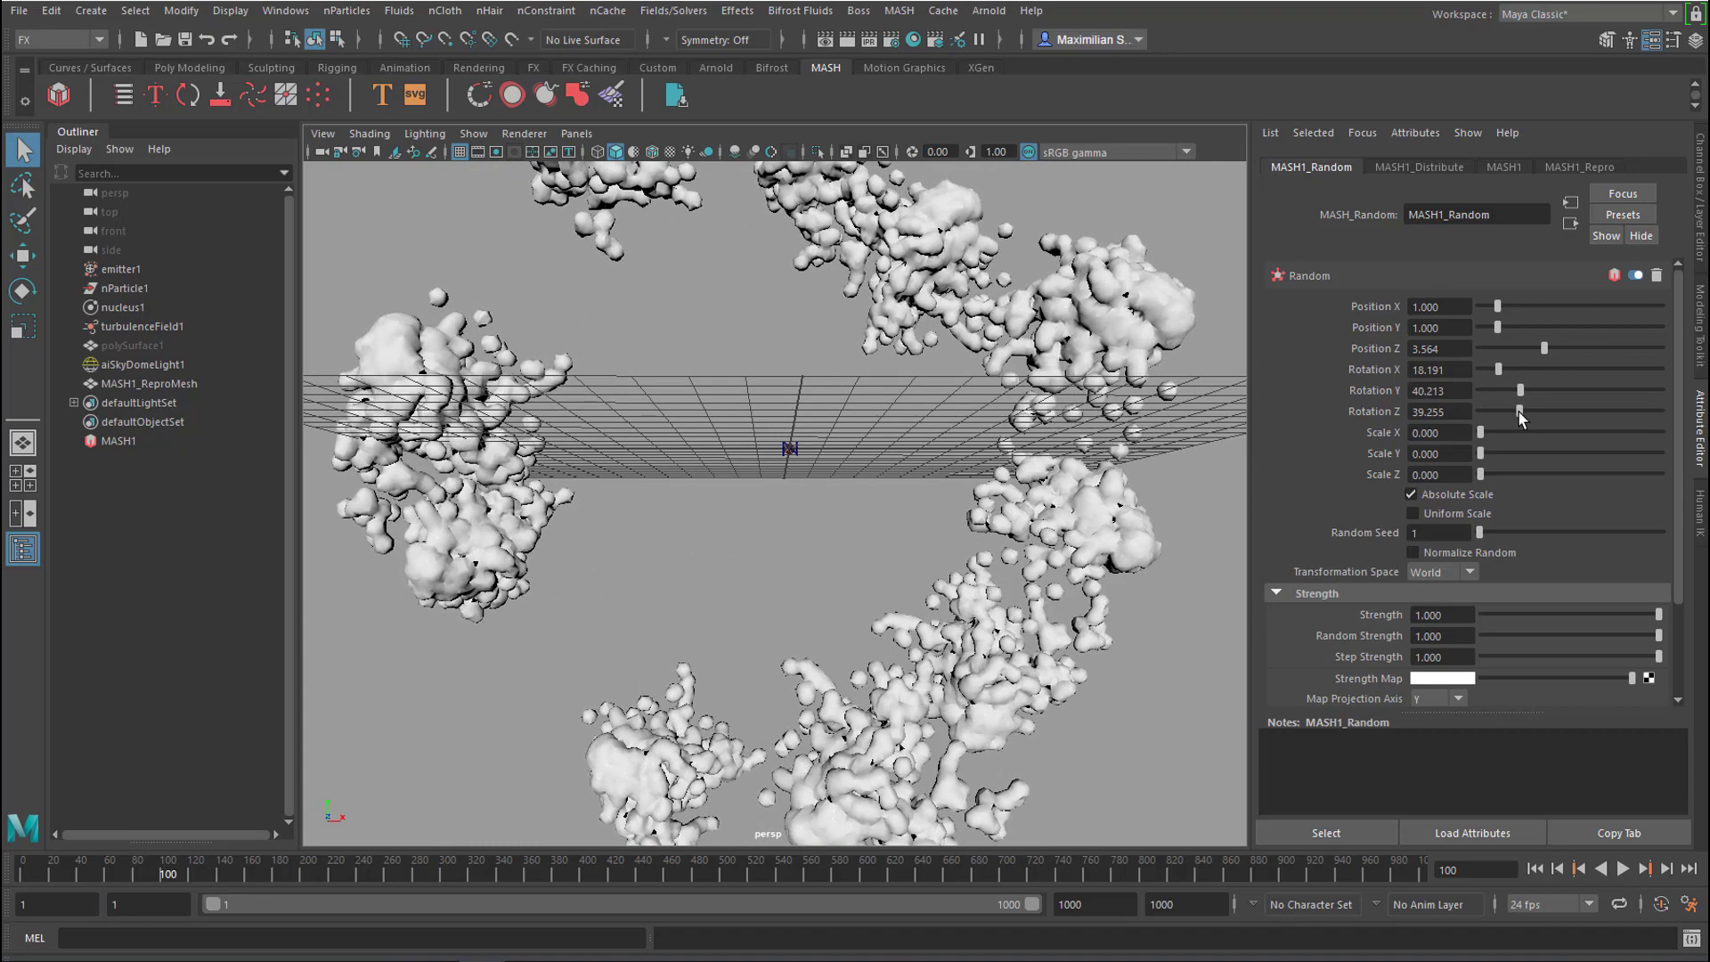
pyautogui.keyDown('alt'); pyautogui.moveTo(1149, 499); pyautogui.dragTo(1206, 548); pyautogui.keyUp('alt')
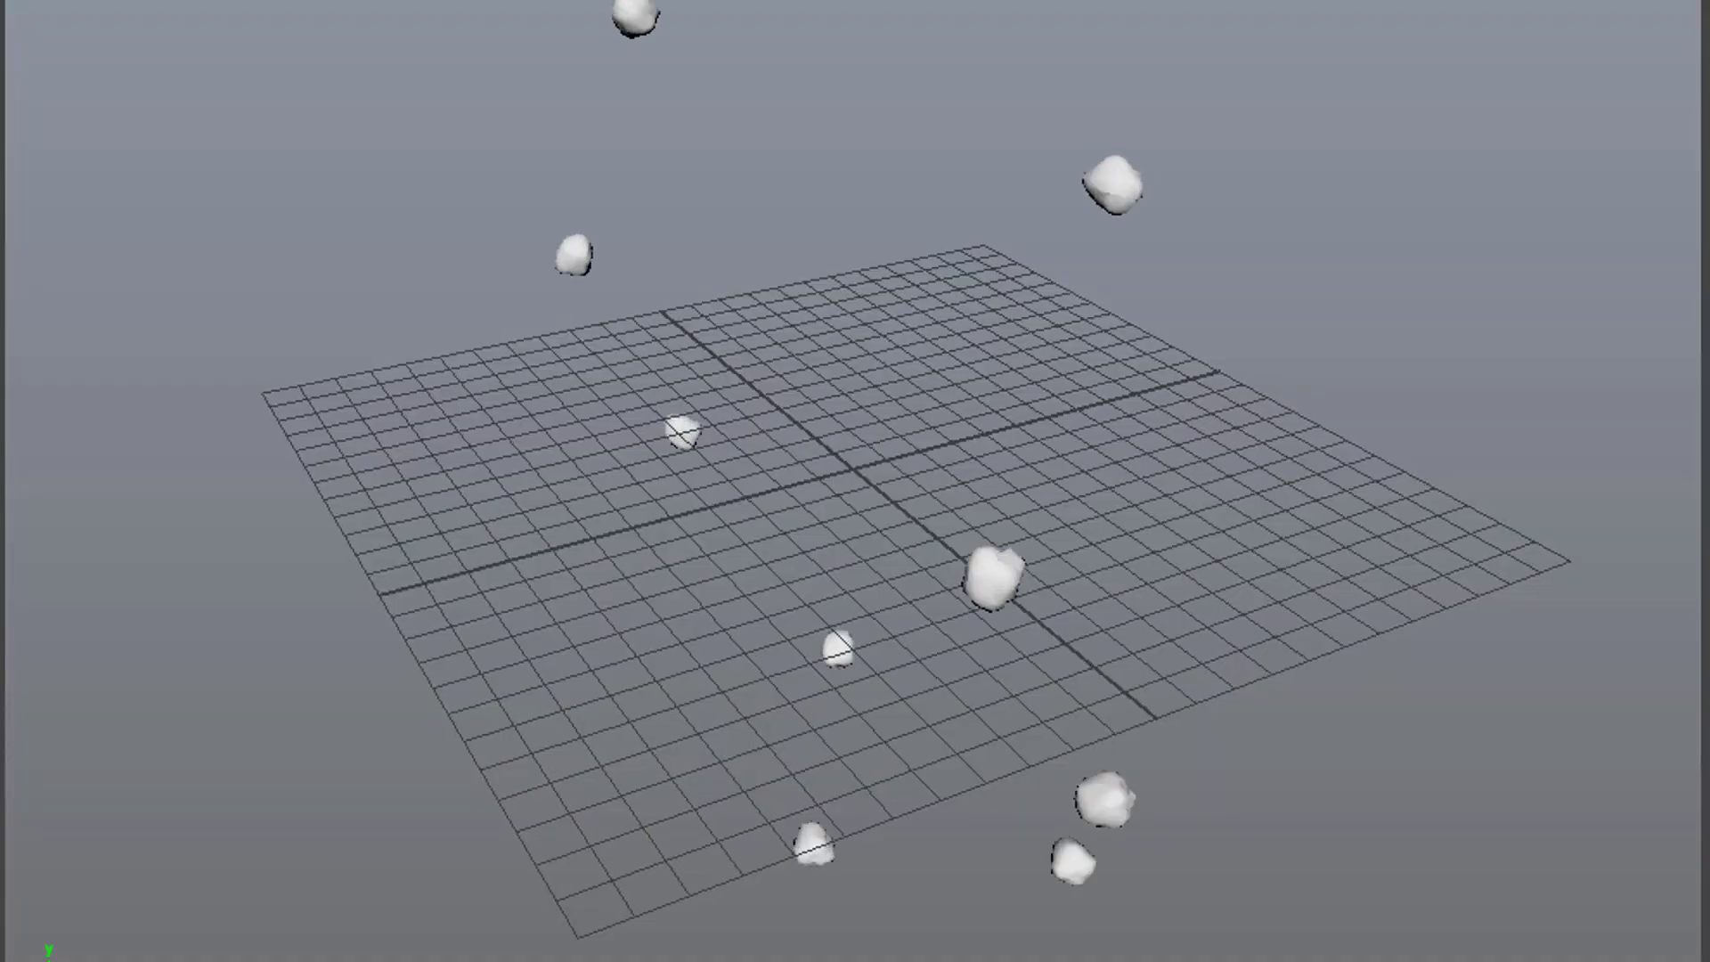